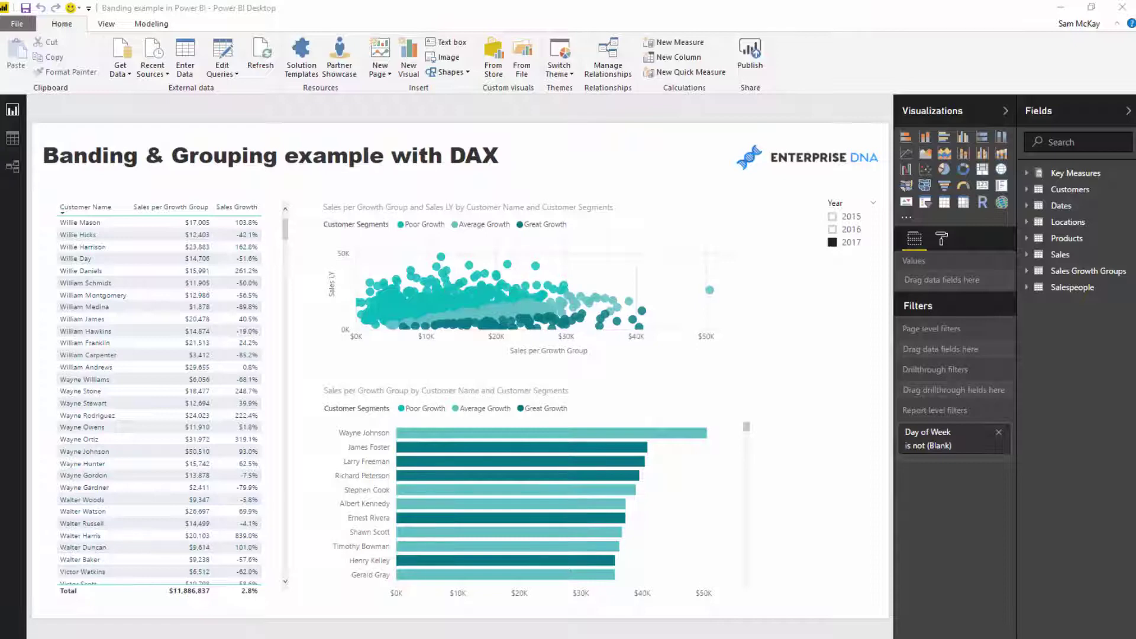
- Inspect the scatter chart, Year slicer and stacked bar chart, viewing the bar chart in Focus mode
{"action": "left_click", "coordinate": [617, 204]}
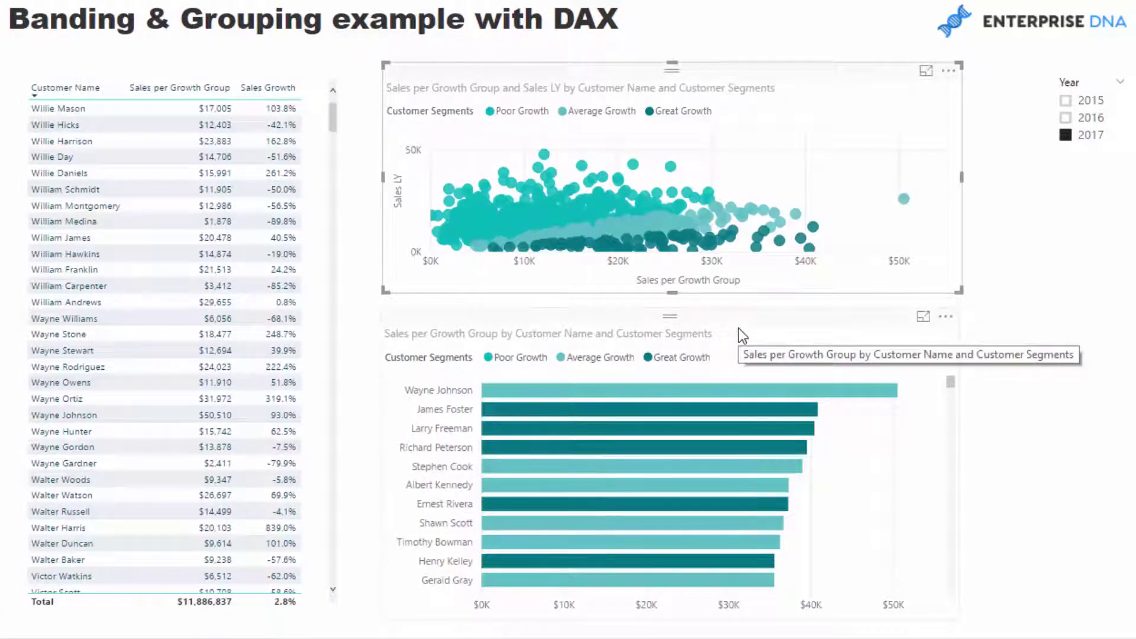
{"action": "left_click", "coordinate": [1055, 71]}
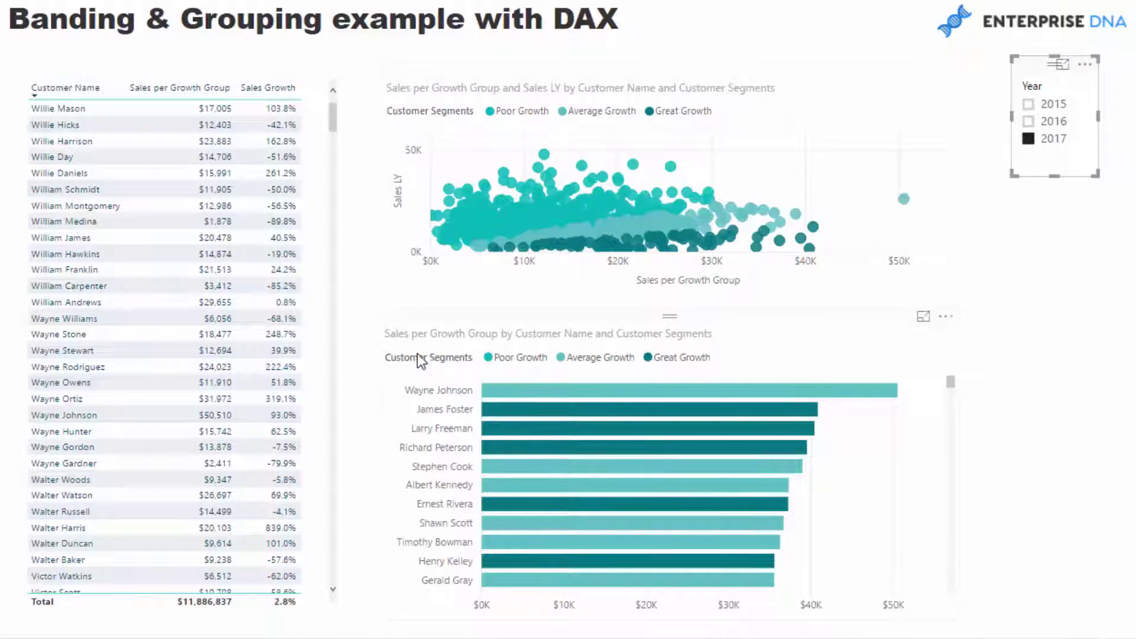
{"action": "left_click", "coordinate": [904, 329]}
{"action": "left_click", "coordinate": [923, 316]}
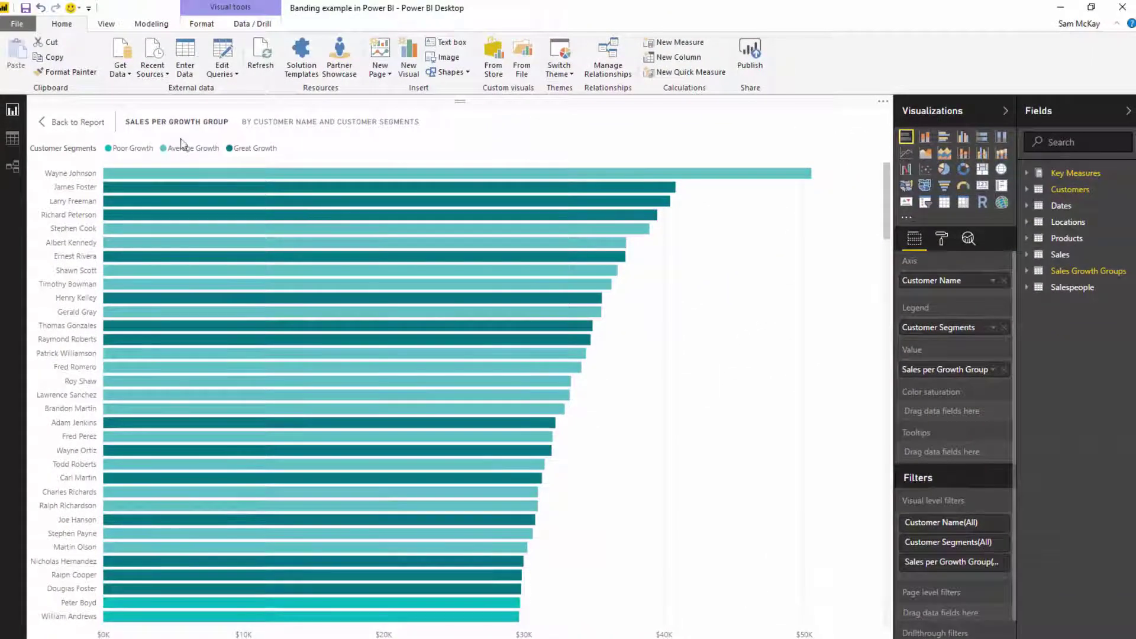
{"action": "left_click", "coordinate": [83, 123]}
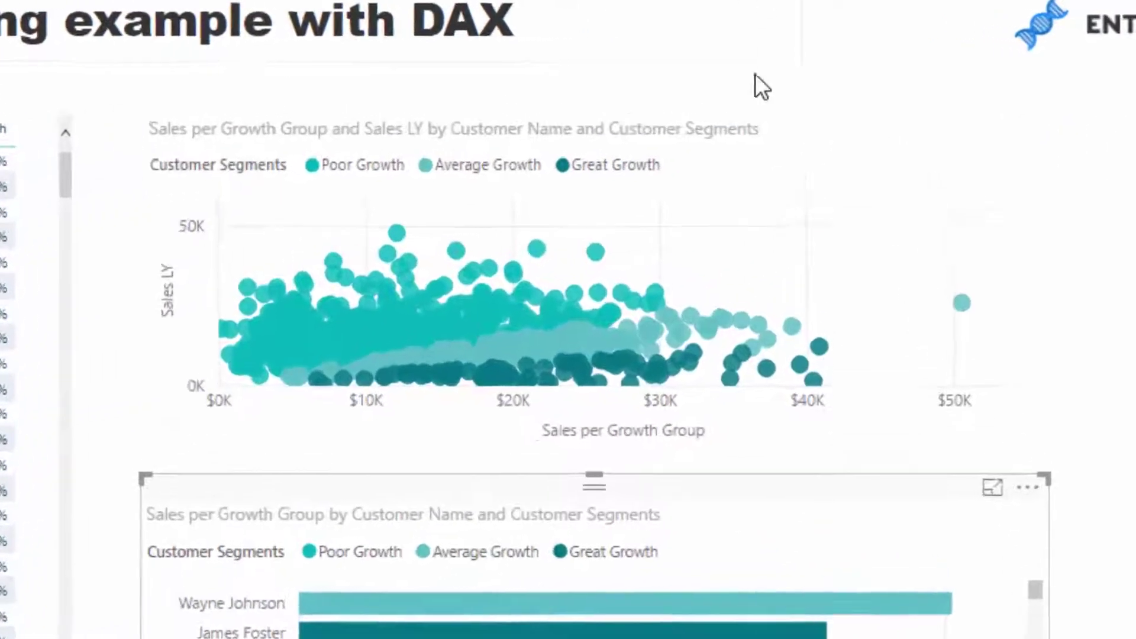
{"action": "left_click", "coordinate": [785, 85]}
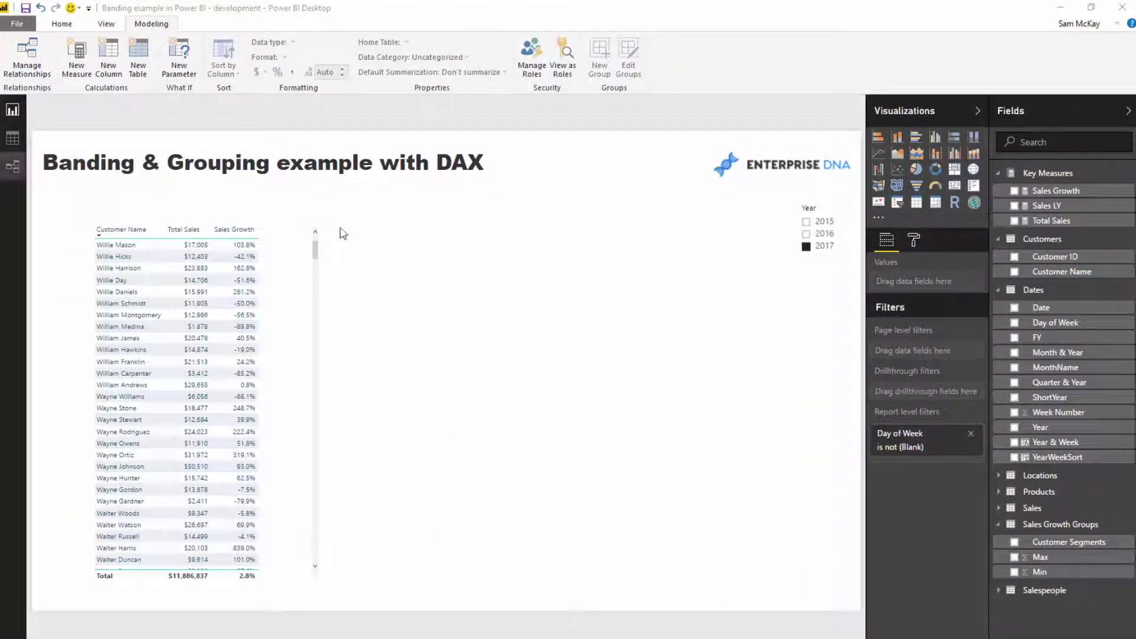
- Nudge the customer sales table up and right and the Year slicer slightly left
{"action": "left_click", "coordinate": [286, 297]}
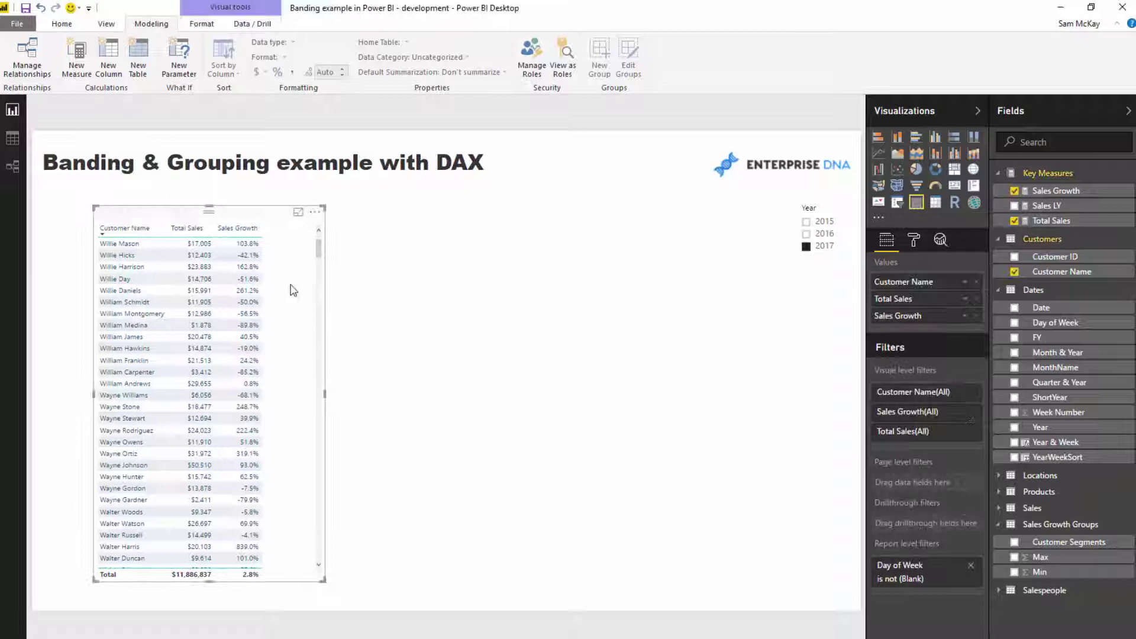
{"action": "left_click_drag", "start_coordinate": [292, 289], "coordinate": [299, 284]}
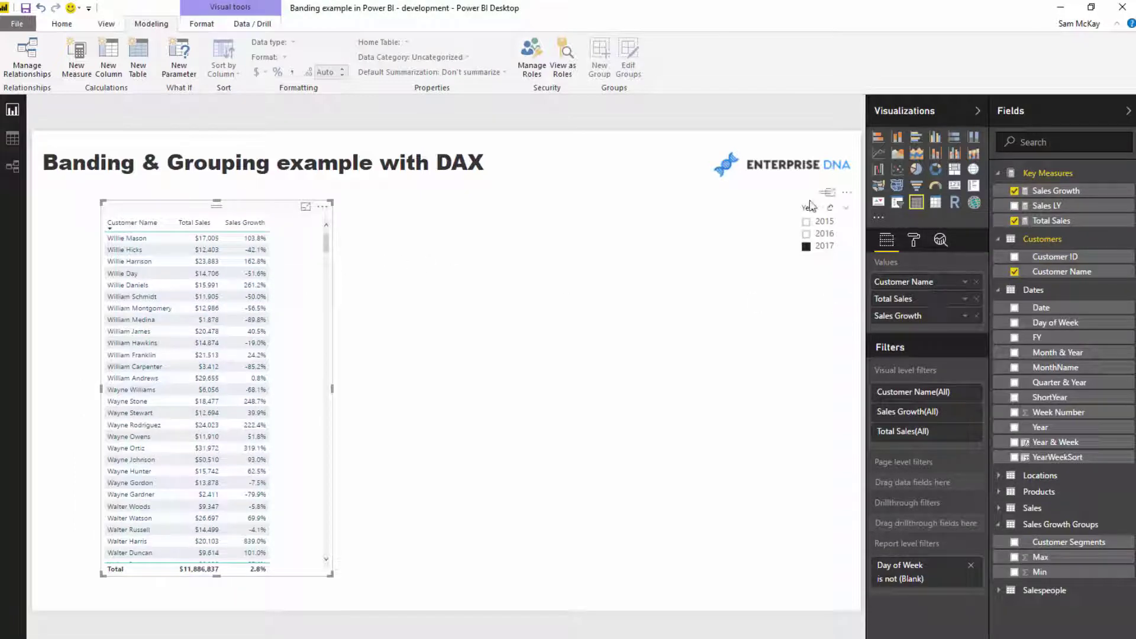
{"action": "left_click_drag", "start_coordinate": [809, 204], "coordinate": [791, 204]}
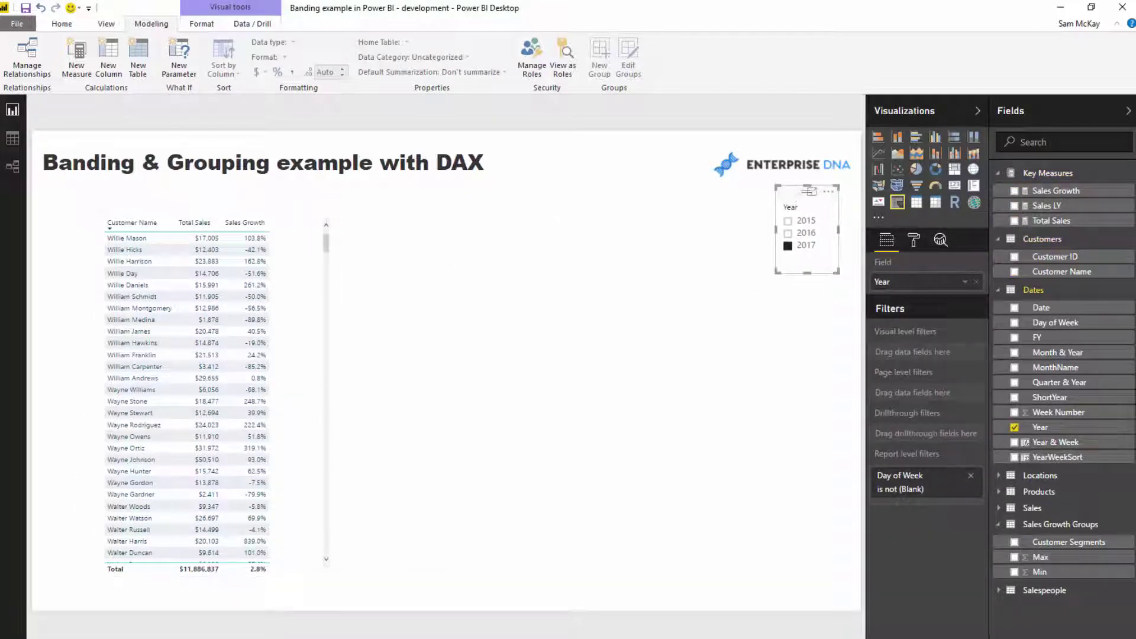
- Review the Total Sales and Sales LY formulas, highlighting the CALCULATE and DATEADD parts
{"action": "left_click", "coordinate": [1051, 220]}
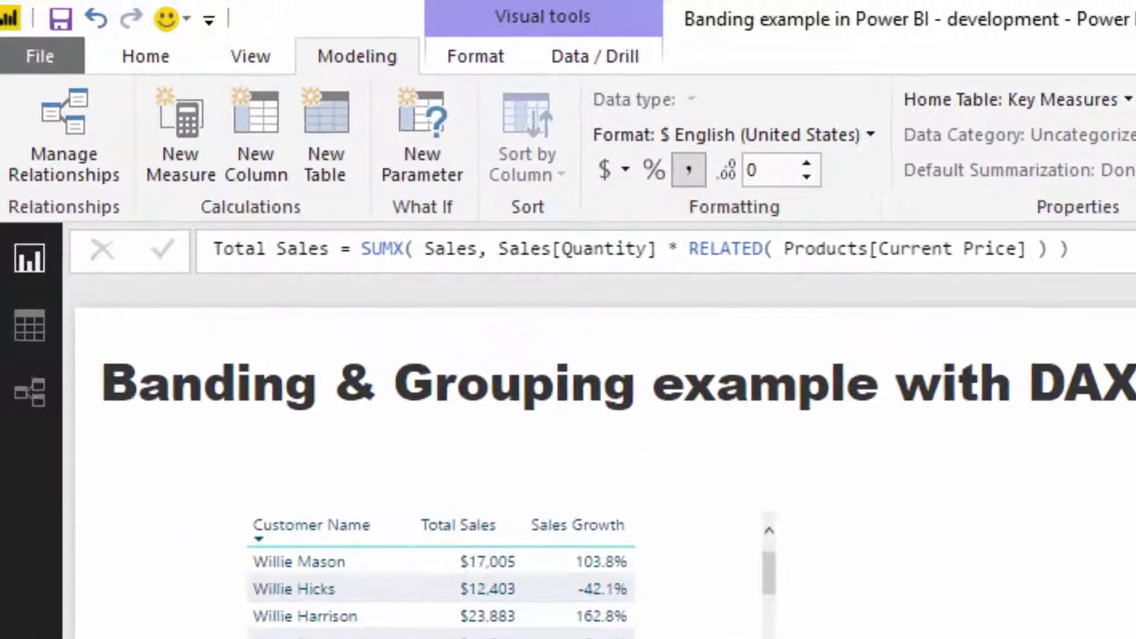
{"action": "left_click_drag", "start_coordinate": [455, 106], "coordinate": [91, 106]}
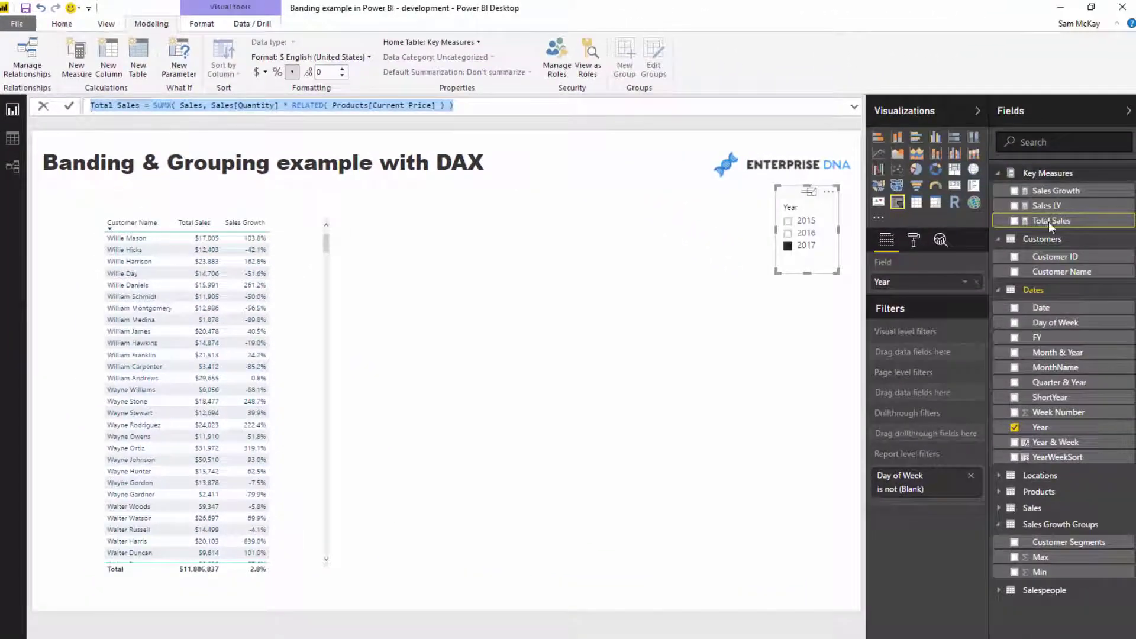
{"action": "left_click", "coordinate": [1051, 206]}
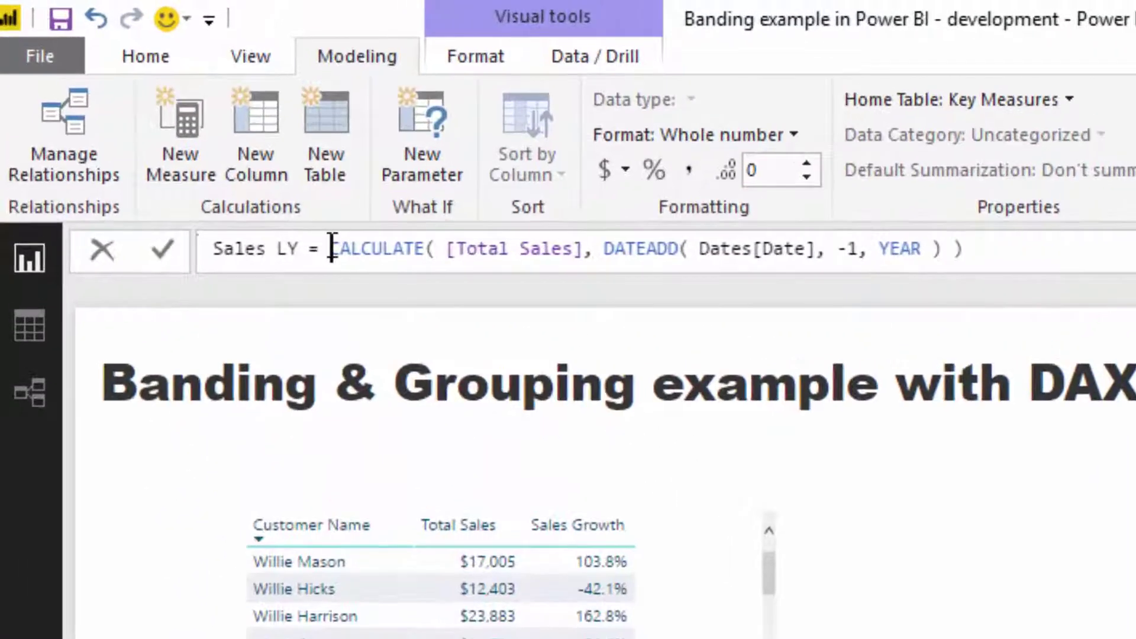
{"action": "left_click_drag", "start_coordinate": [209, 157], "coordinate": [416, 154]}
{"action": "left_click_drag", "start_coordinate": [655, 245], "coordinate": [967, 249]}
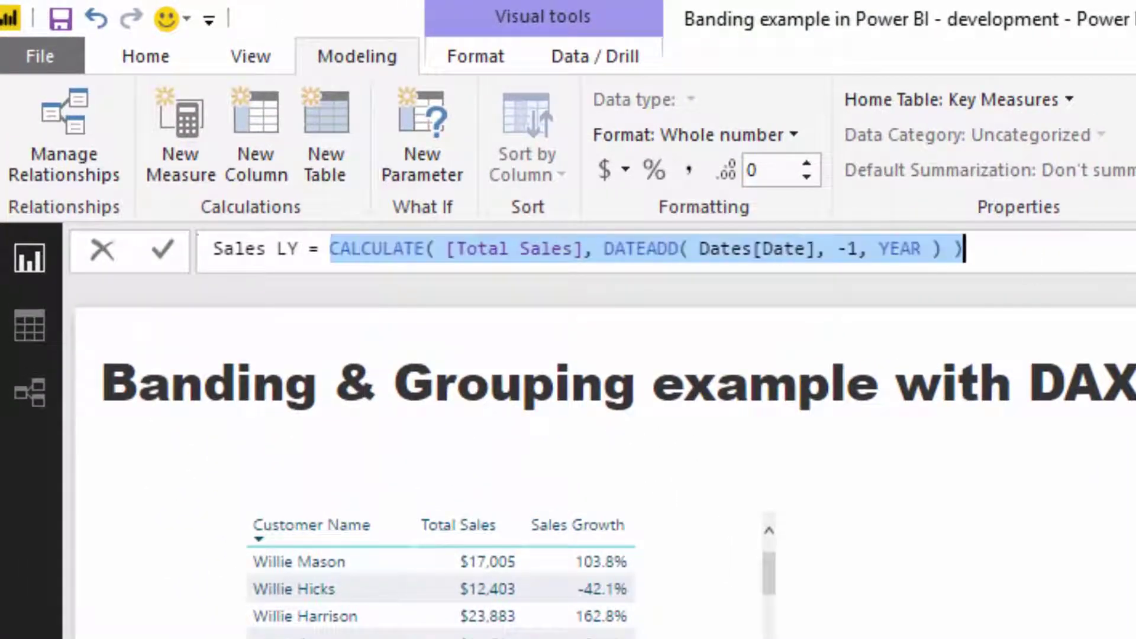
{"action": "key", "text": "End"}
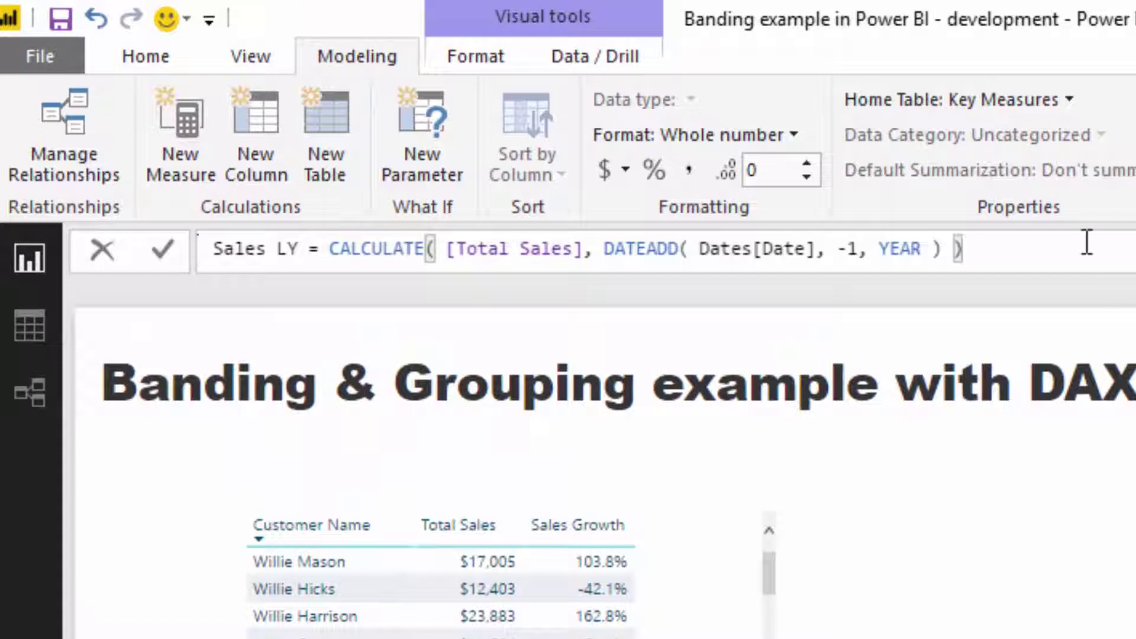
{"action": "left_click", "coordinate": [605, 249]}
{"action": "left_click", "coordinate": [657, 249], "text": "shift"}
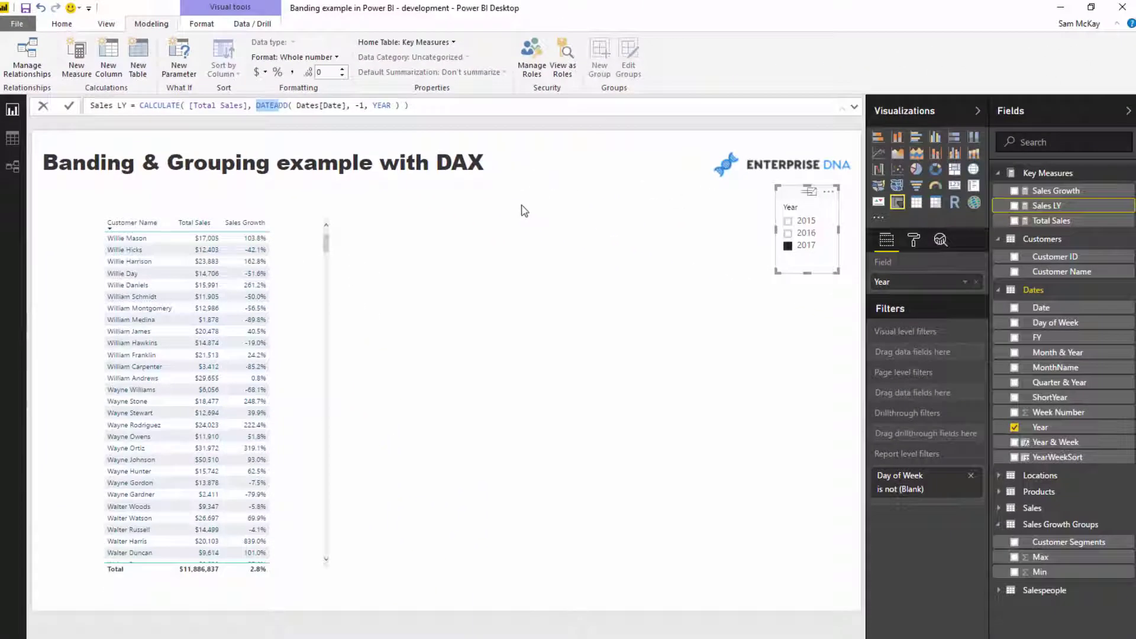
{"action": "left_click", "coordinate": [466, 108]}
- Review the Sales Growth measure's DIVIDE formula and reselect the customer table
{"action": "left_click", "coordinate": [1056, 190]}
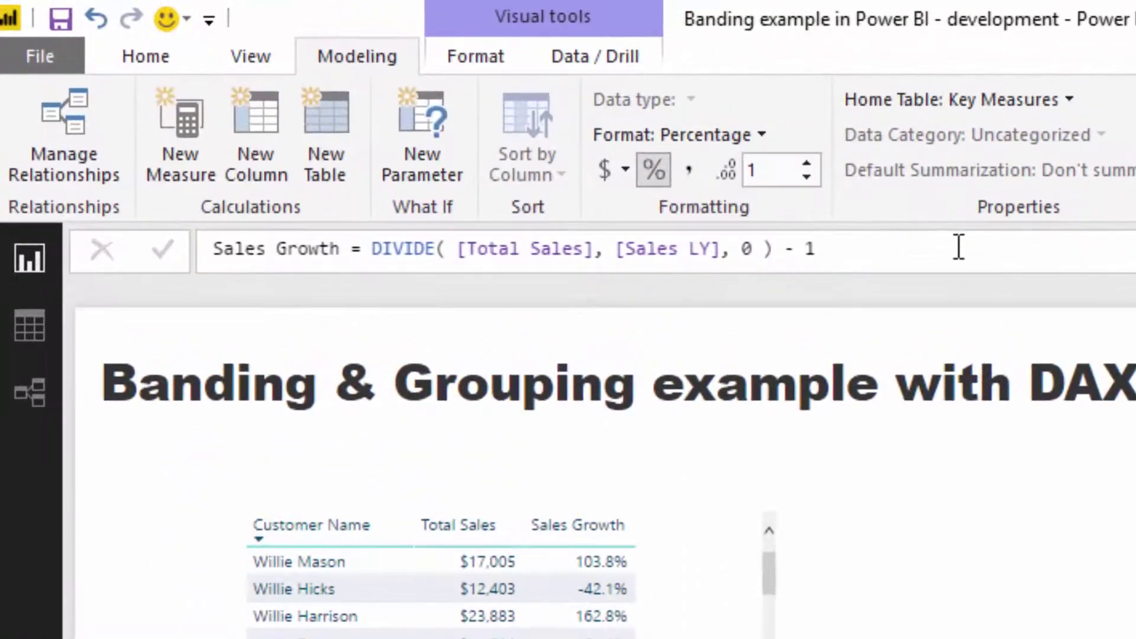
{"action": "left_click_drag", "start_coordinate": [958, 247], "coordinate": [393, 248]}
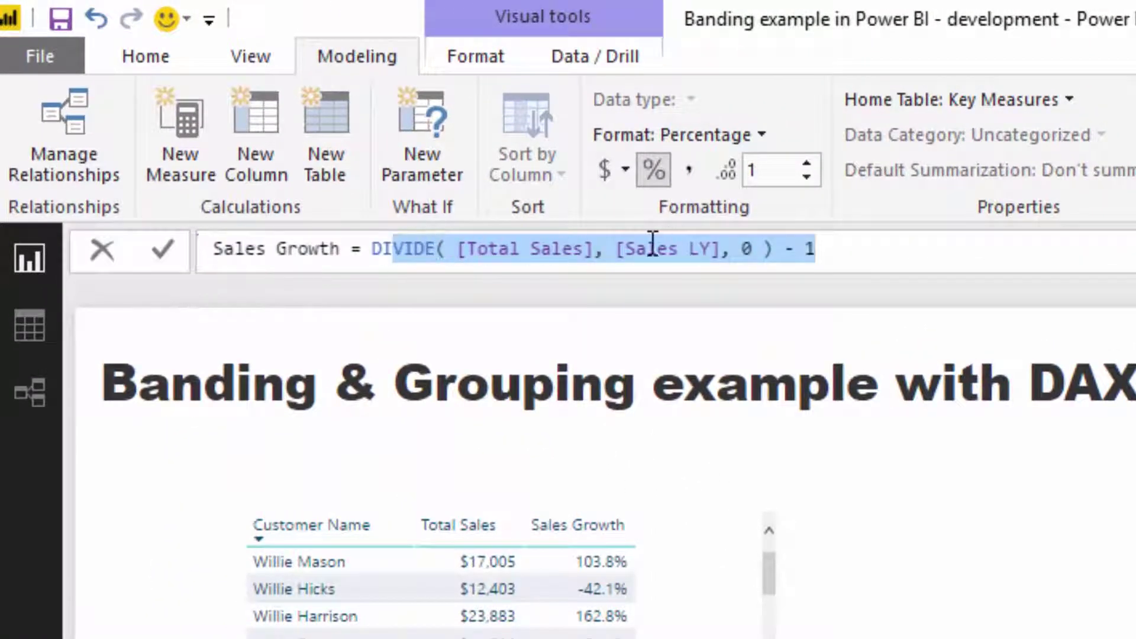
{"action": "left_click", "coordinate": [880, 267]}
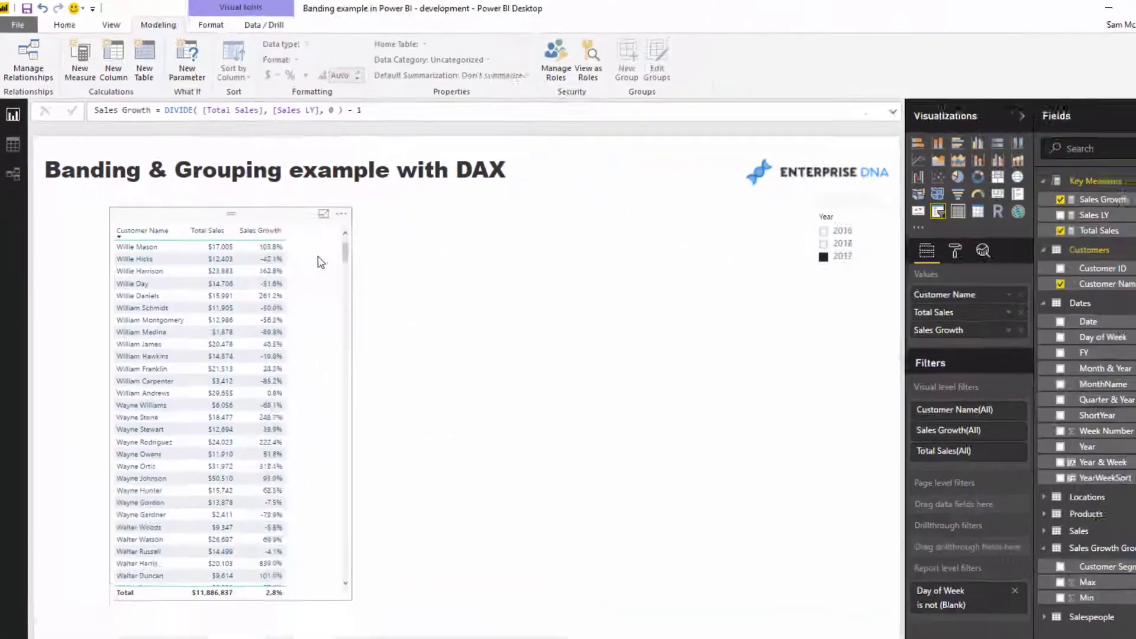
{"action": "left_click", "coordinate": [320, 262]}
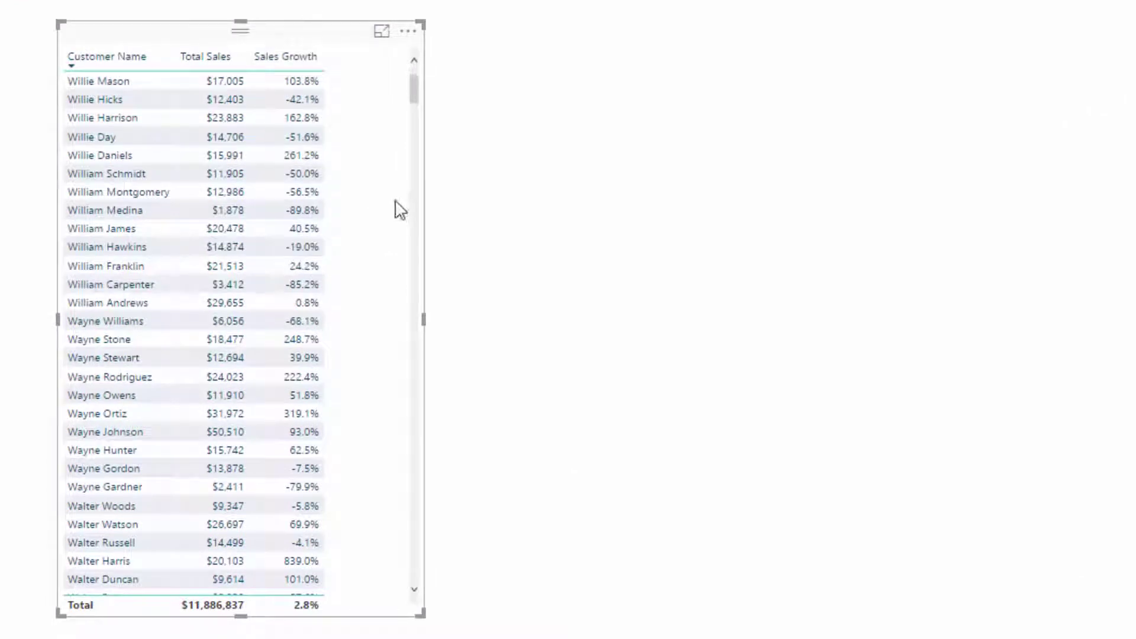
- Narrow the customer table and sort it by Total Sales, highest first
{"action": "mouse_move", "coordinate": [423, 320]}
{"action": "left_mouse_down"}
{"action": "mouse_move", "coordinate": [452, 322]}
{"action": "mouse_move", "coordinate": [424, 325]}
{"action": "left_mouse_up"}
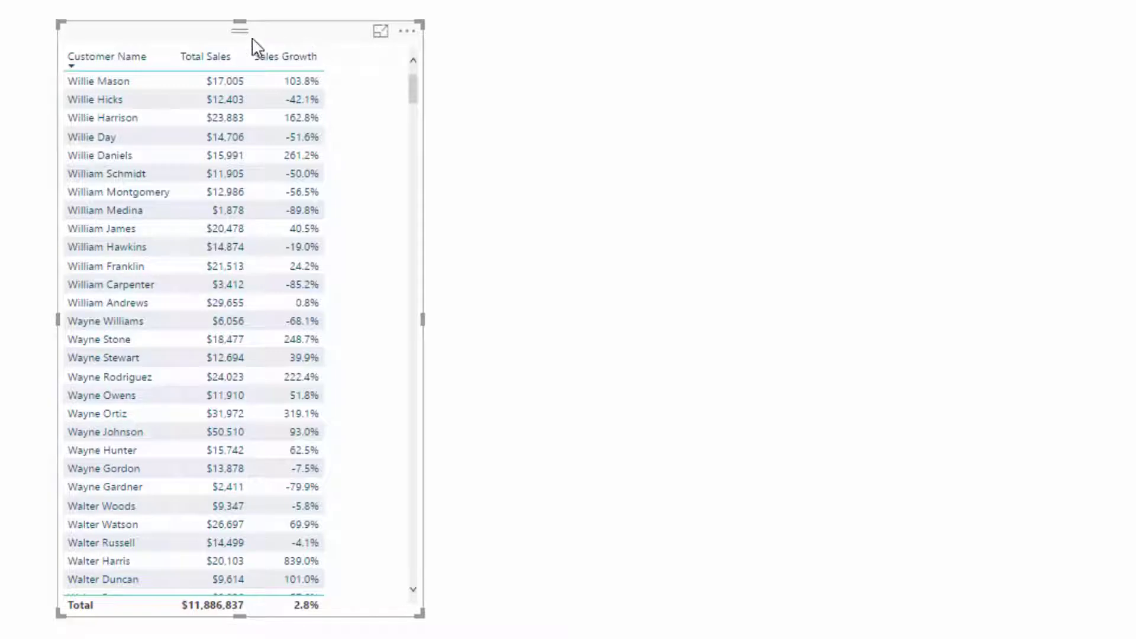
{"action": "left_click", "coordinate": [113, 54]}
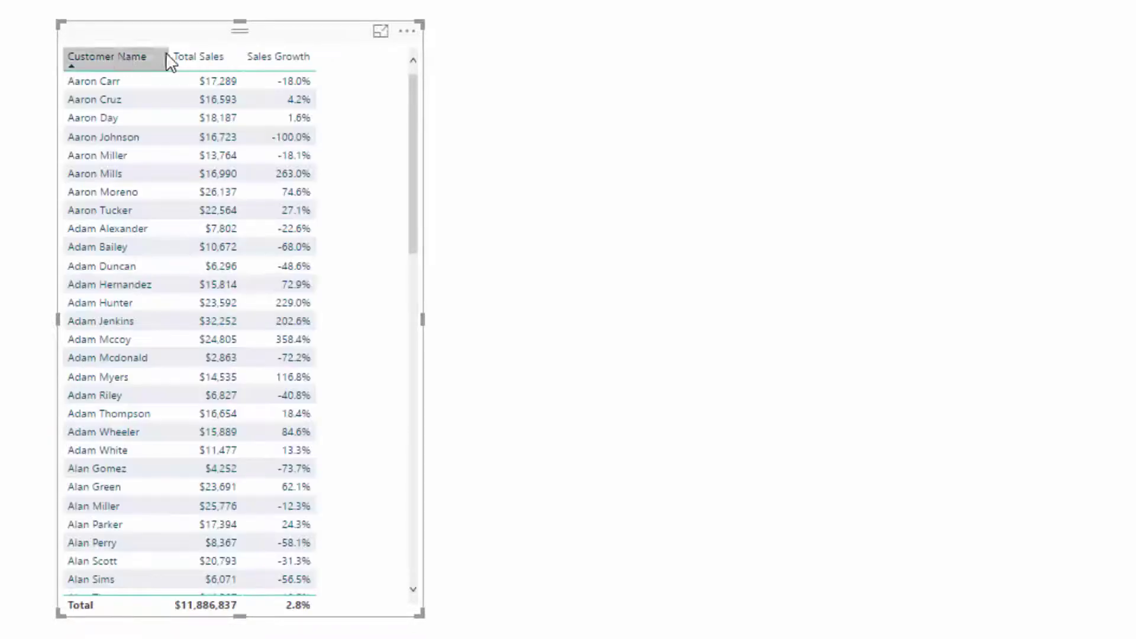
{"action": "left_click", "coordinate": [208, 56]}
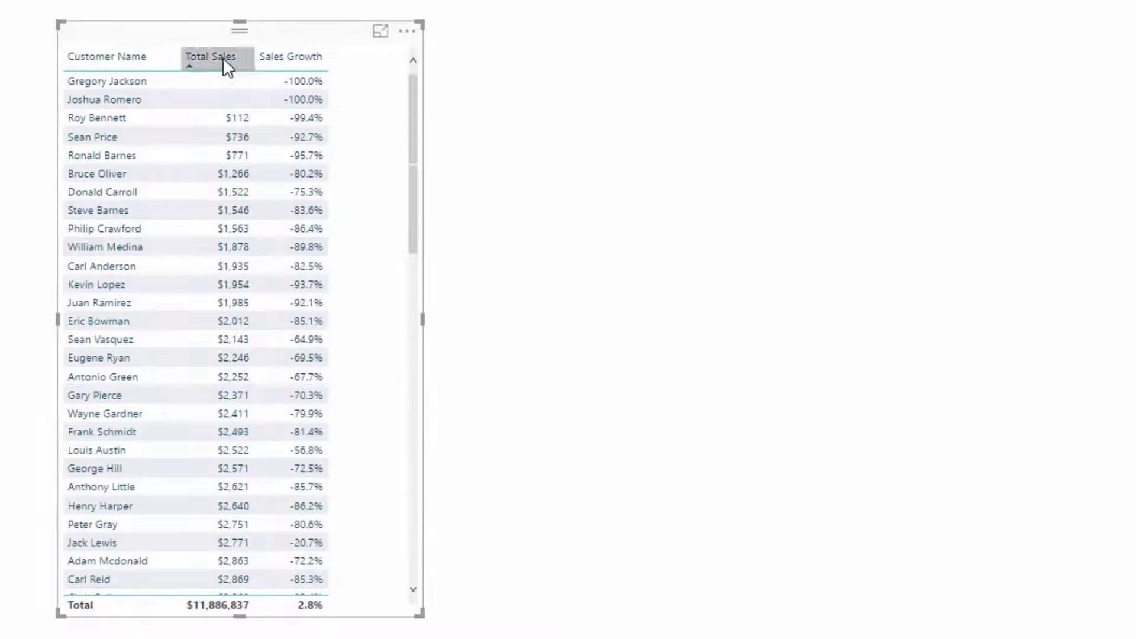
{"action": "left_click", "coordinate": [222, 58]}
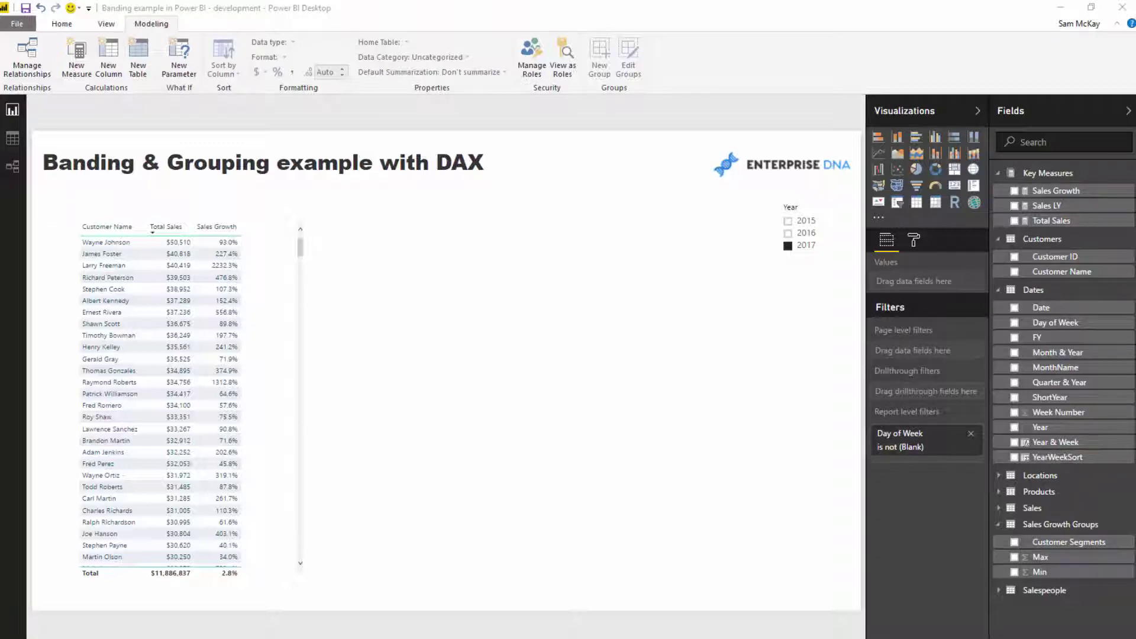
- Enter a new Sales Growth Group table with a Customer Segments column: Great, Average, Poor Growth
{"action": "left_click", "coordinate": [63, 24]}
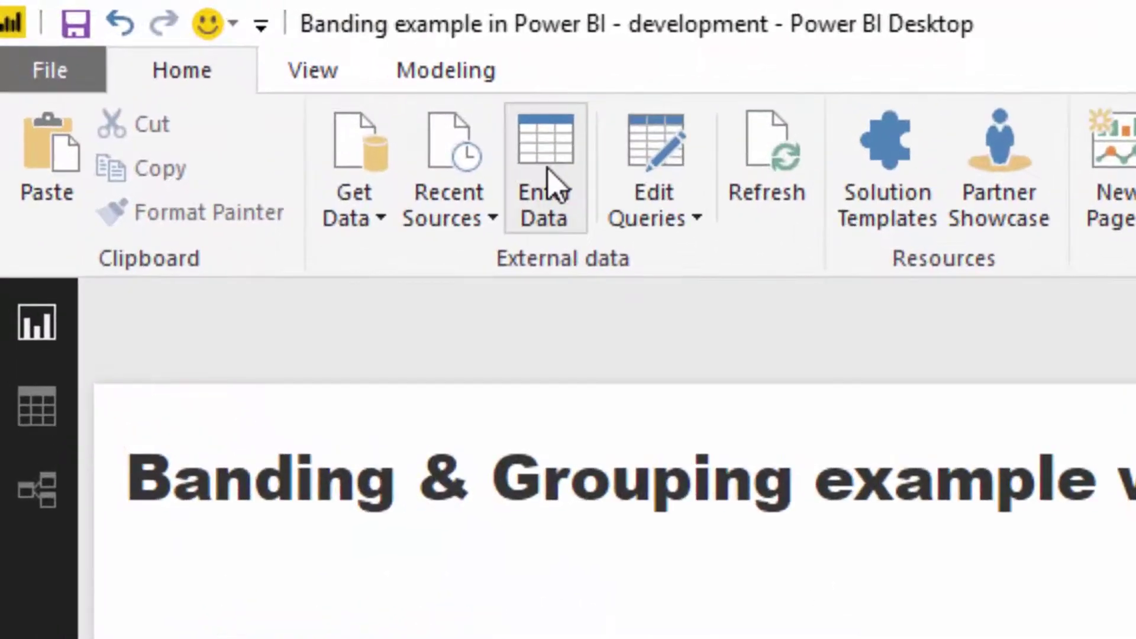
{"action": "left_click", "coordinate": [554, 167]}
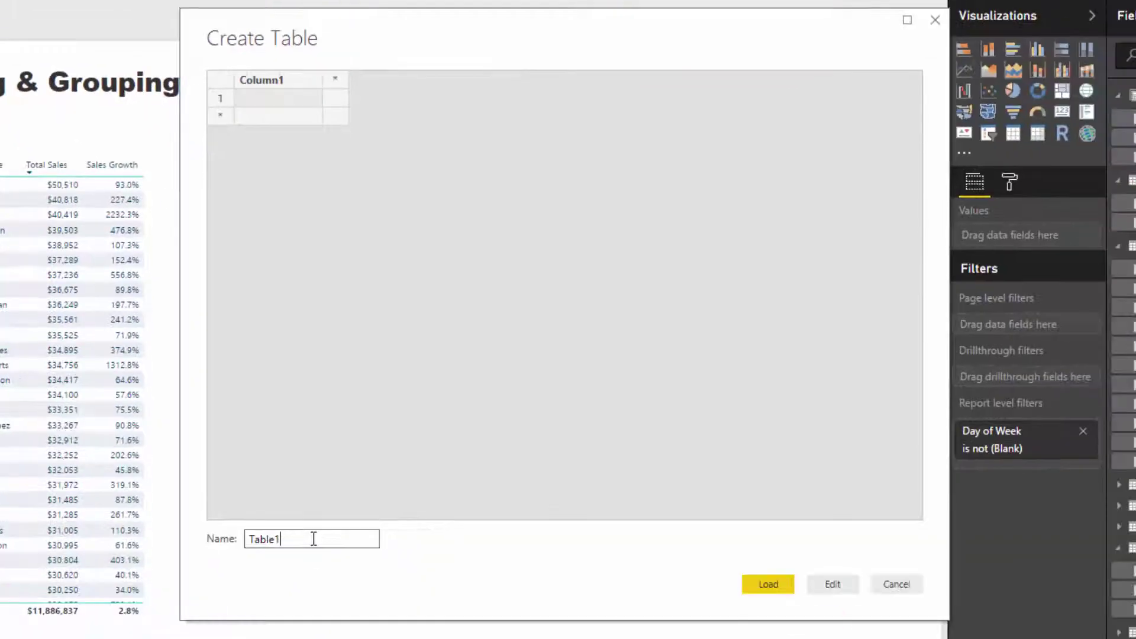
{"action": "left_click_drag", "start_coordinate": [309, 536], "coordinate": [136, 524]}
{"action": "type", "text": "Sales Growth Groups"}
{"action": "double_click", "coordinate": [289, 72]}
{"action": "type", "text": "Cu"}
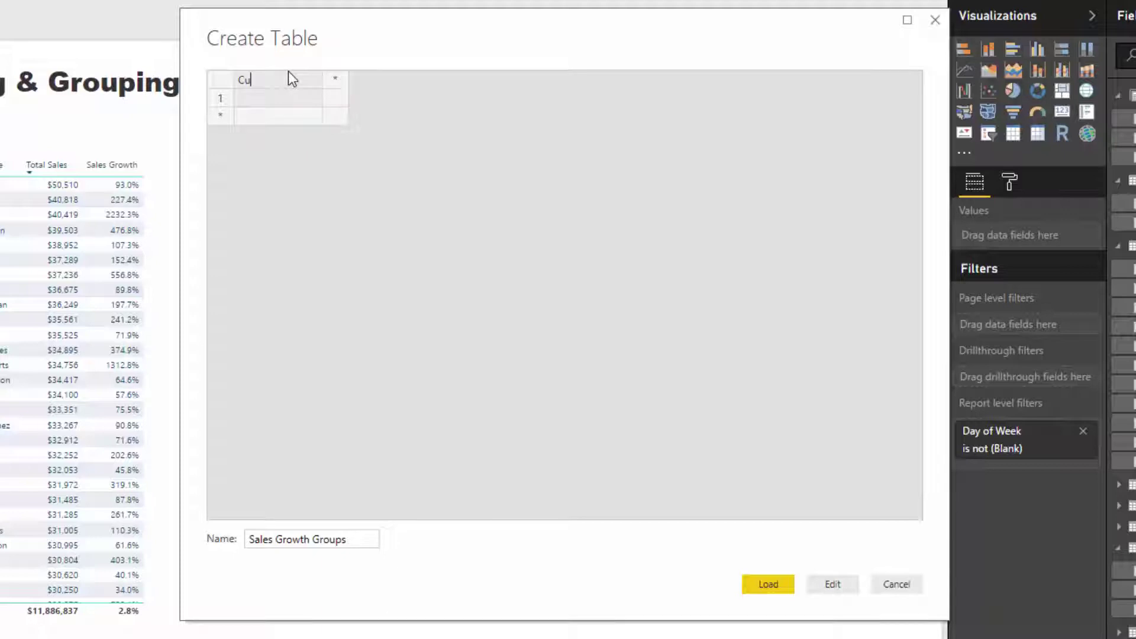
{"action": "type", "text": "stomer Seg"}
{"action": "key", "text": "ctrl+a"}
{"action": "type", "text": "Segment"}
{"action": "left_click", "coordinate": [289, 99]}
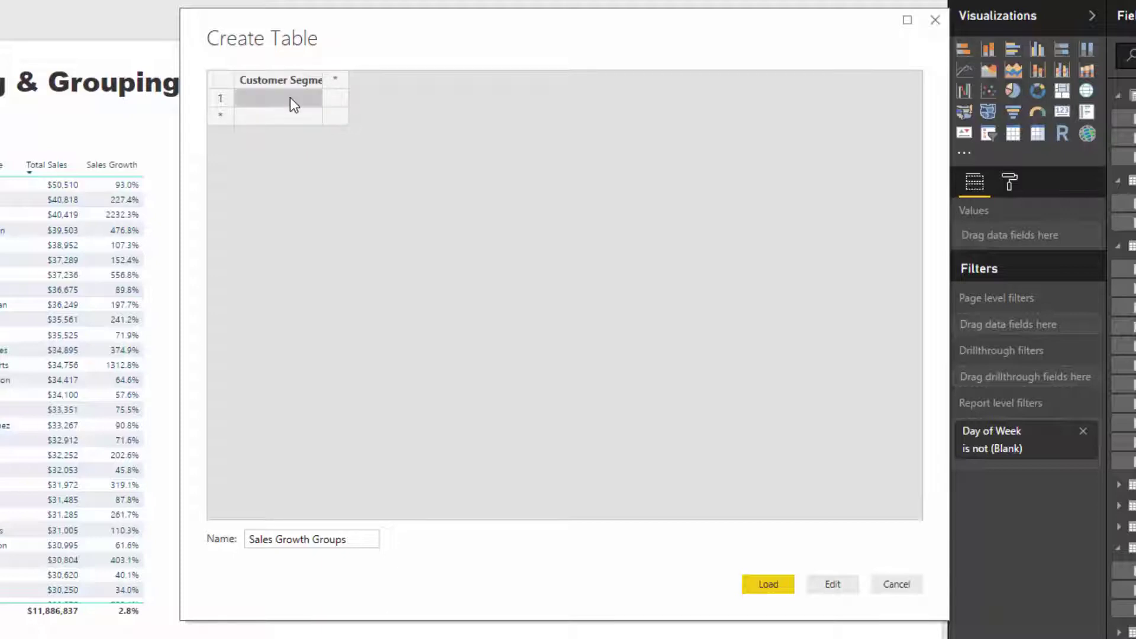
{"action": "type", "text": "Great G"}
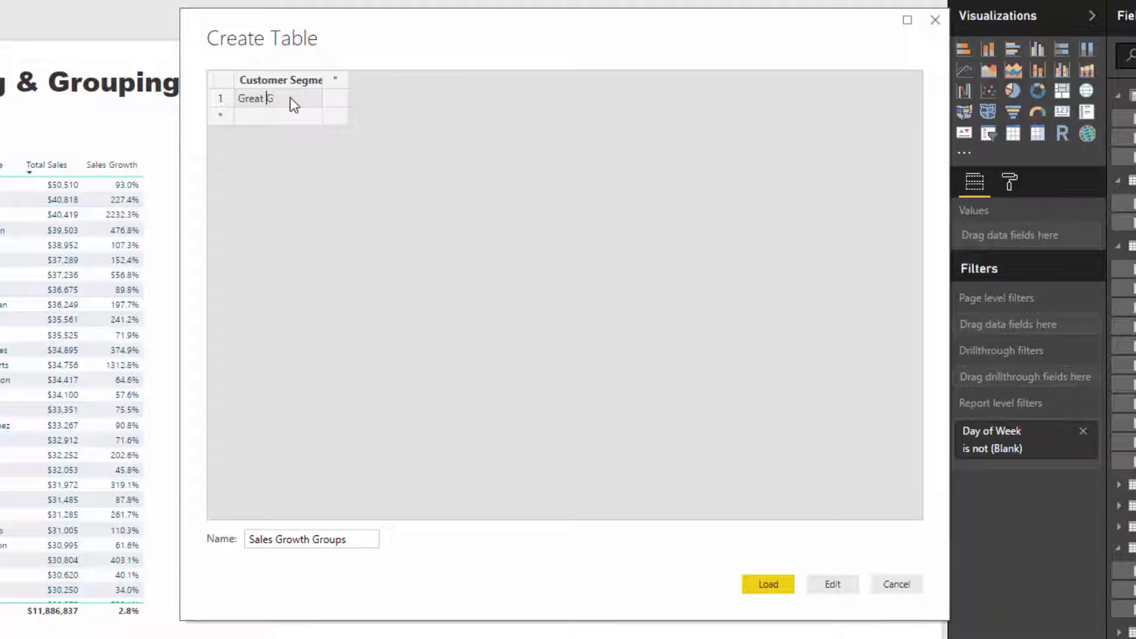
{"action": "type", "text": "rowth"}
{"action": "left_click", "coordinate": [297, 121]}
{"action": "type", "text": "Av"}
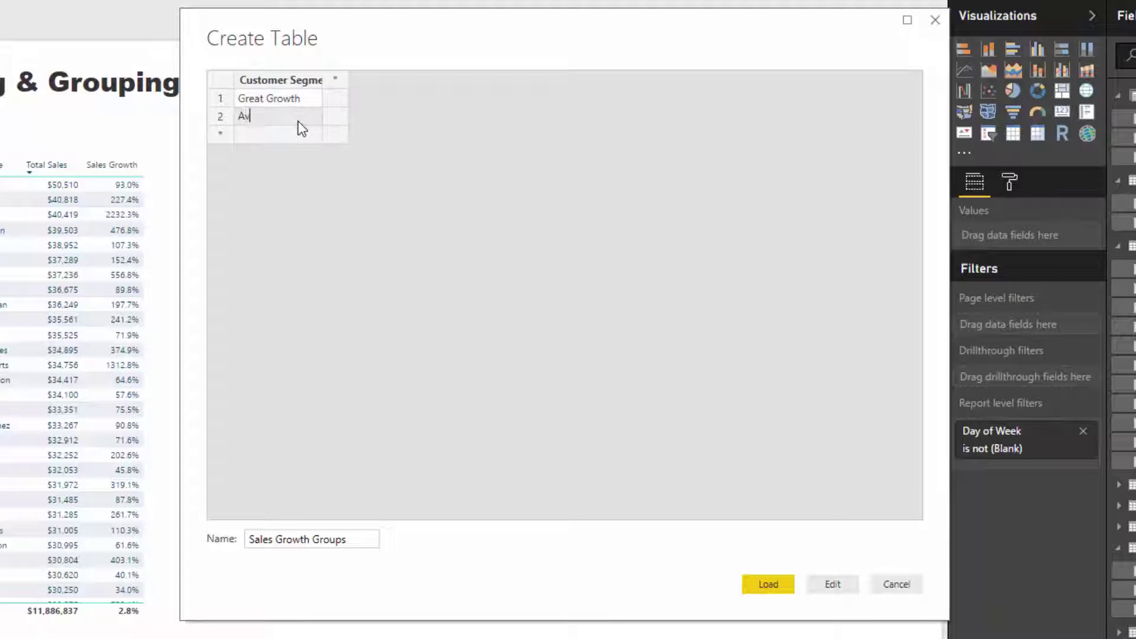
{"action": "type", "text": "erage Growth"}
{"action": "left_click", "coordinate": [297, 131]}
{"action": "type", "text": "Poor Gr"}
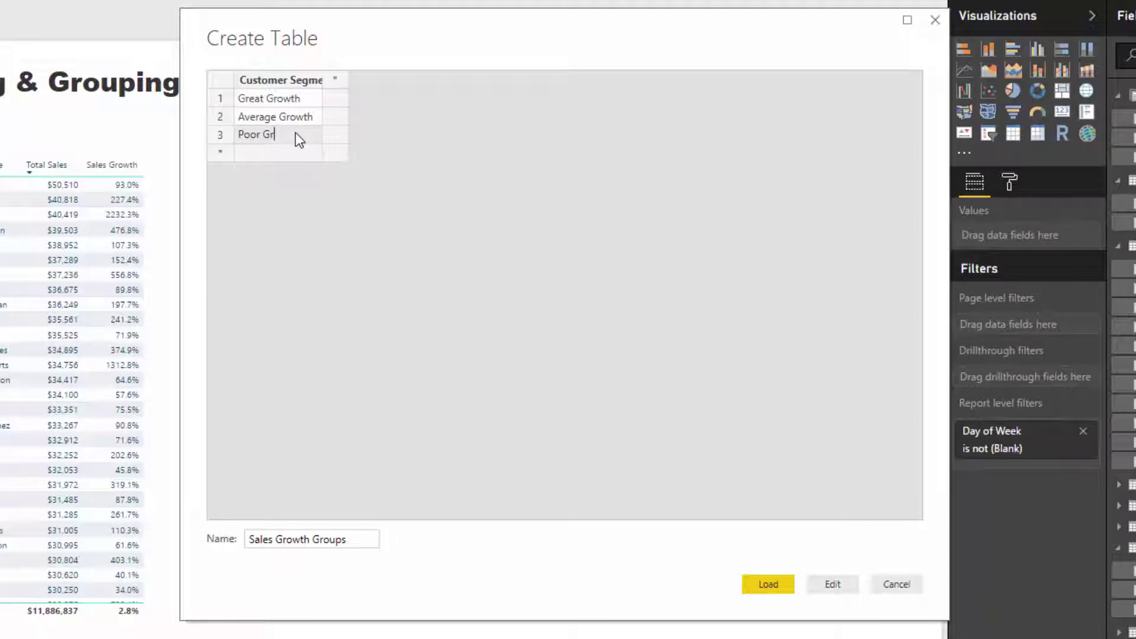
{"action": "type", "text": "owth"}
- Add Min and Max columns to the new table
{"action": "left_click", "coordinate": [343, 81]}
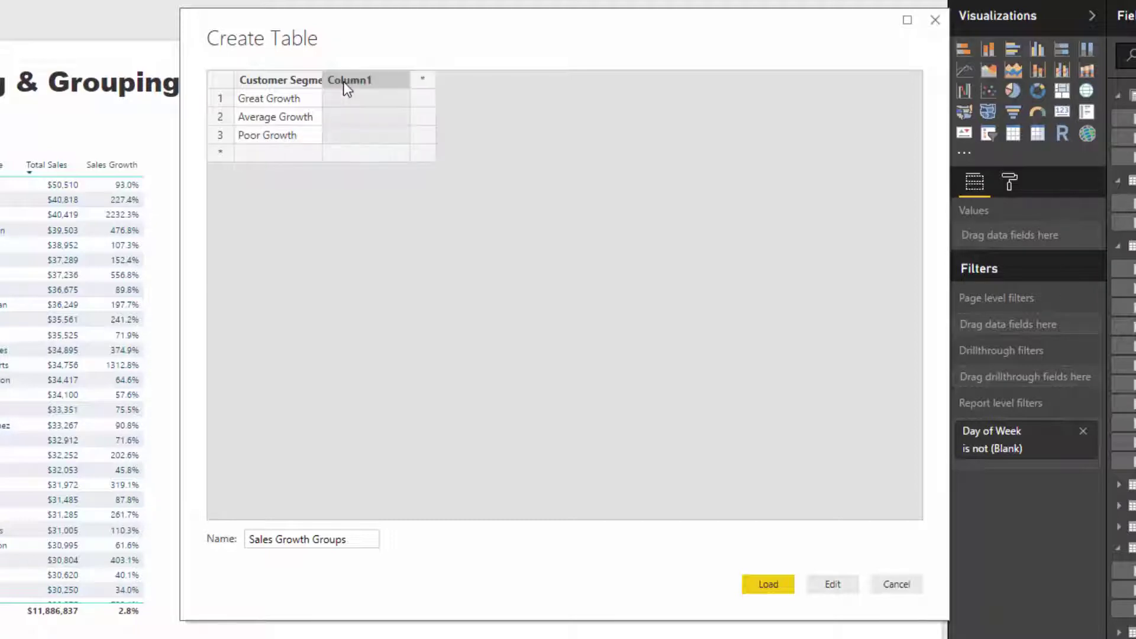
{"action": "double_click", "coordinate": [343, 81]}
{"action": "type", "text": "Min"}
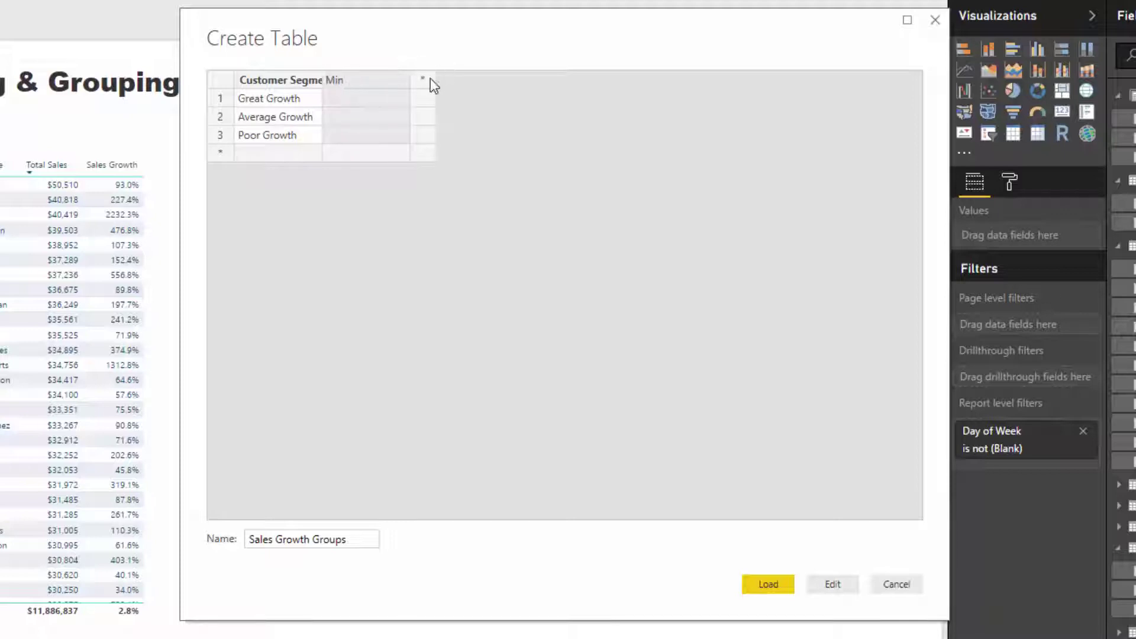
{"action": "left_click", "coordinate": [430, 79]}
{"action": "double_click", "coordinate": [428, 80]}
{"action": "type", "text": "Max"}
- Fill bounds 200%–10000%, 30%–200%, -10000%–30% for Great, Average, Poor Growth and load the table
{"action": "left_click", "coordinate": [388, 99]}
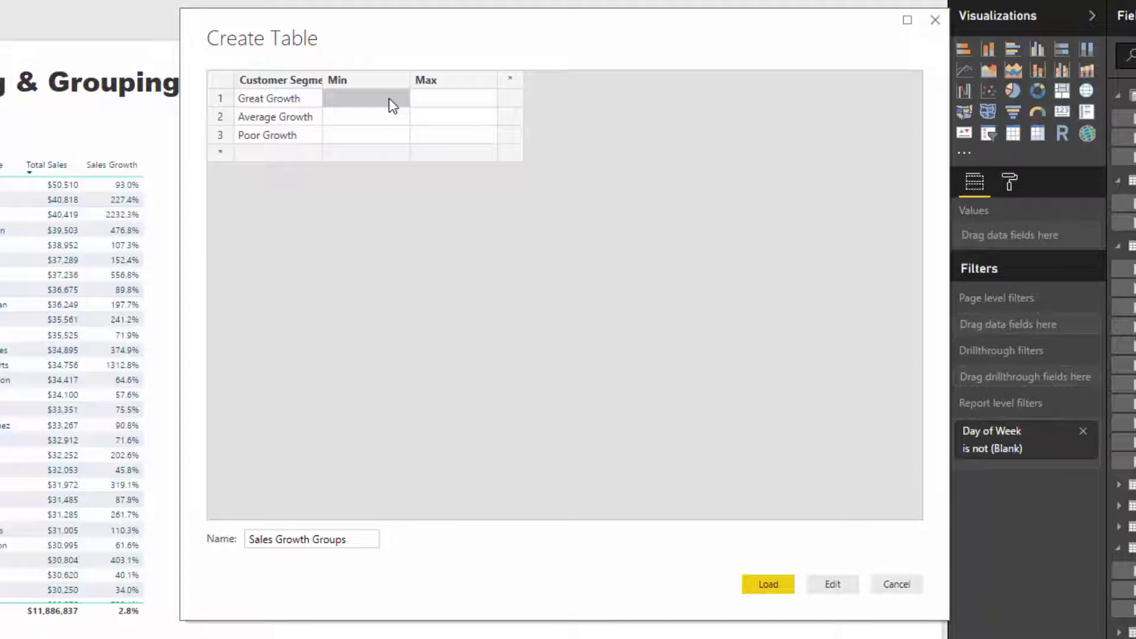
{"action": "type", "text": "200%"}
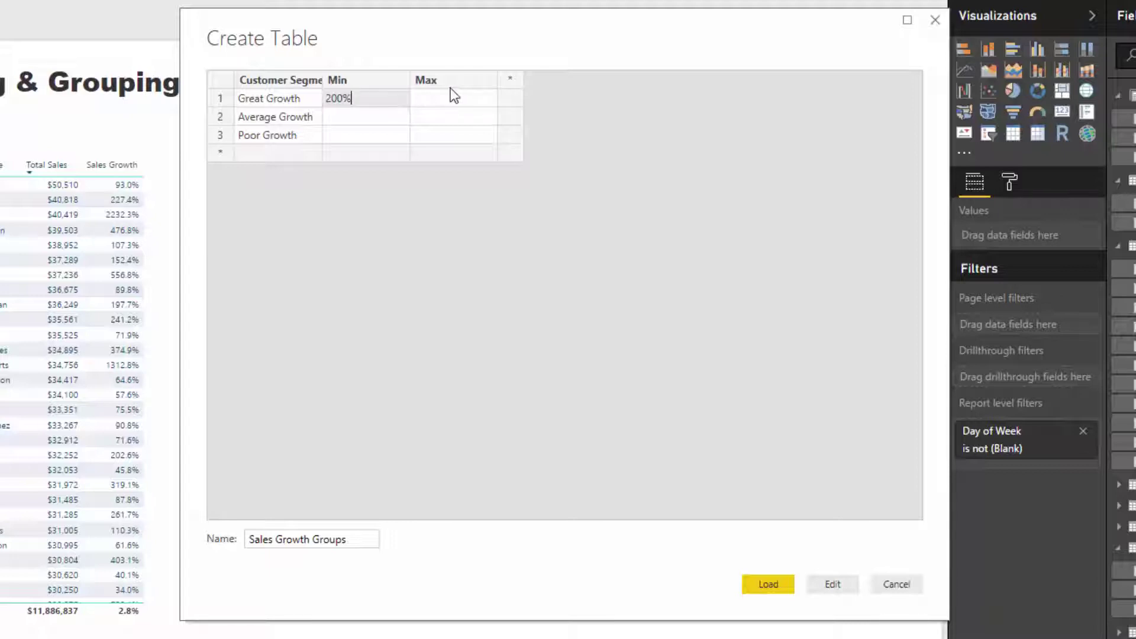
{"action": "left_click", "coordinate": [455, 98]}
{"action": "type", "text": "100"}
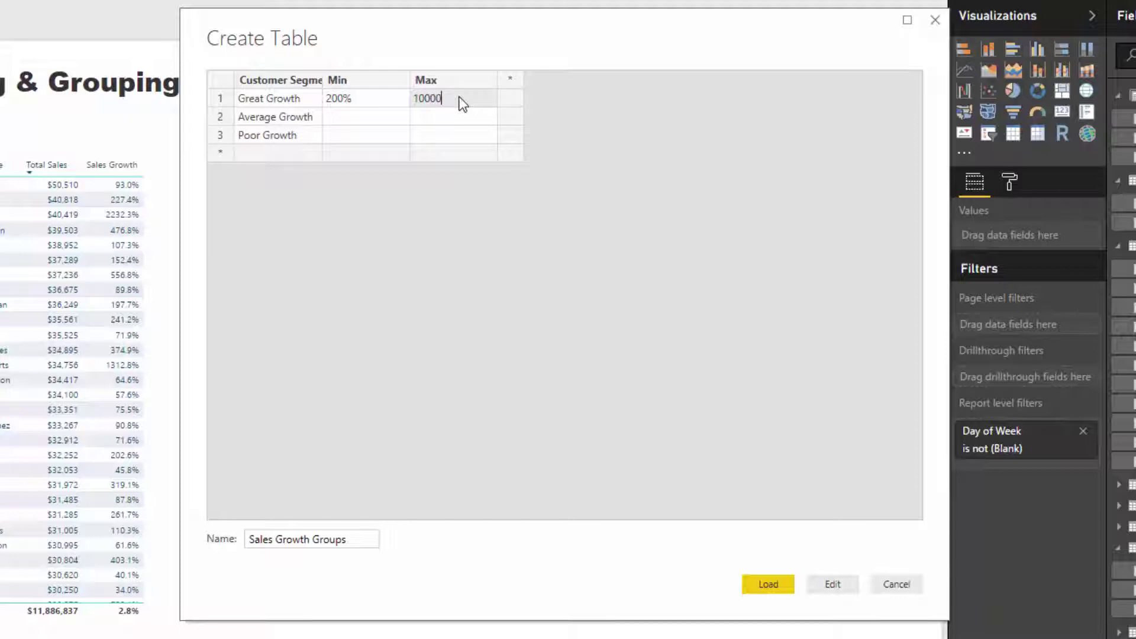
{"action": "type", "text": "00"}
{"action": "type", "text": "%"}
{"action": "left_click", "coordinate": [363, 116]}
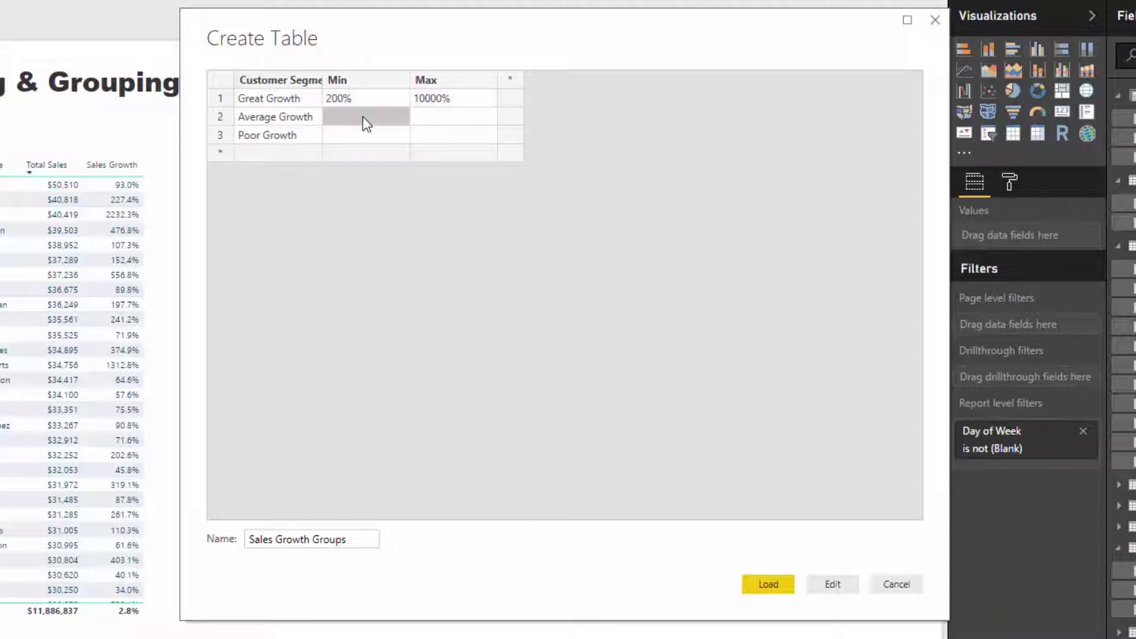
{"action": "type", "text": "30%"}
{"action": "left_click", "coordinate": [448, 121]}
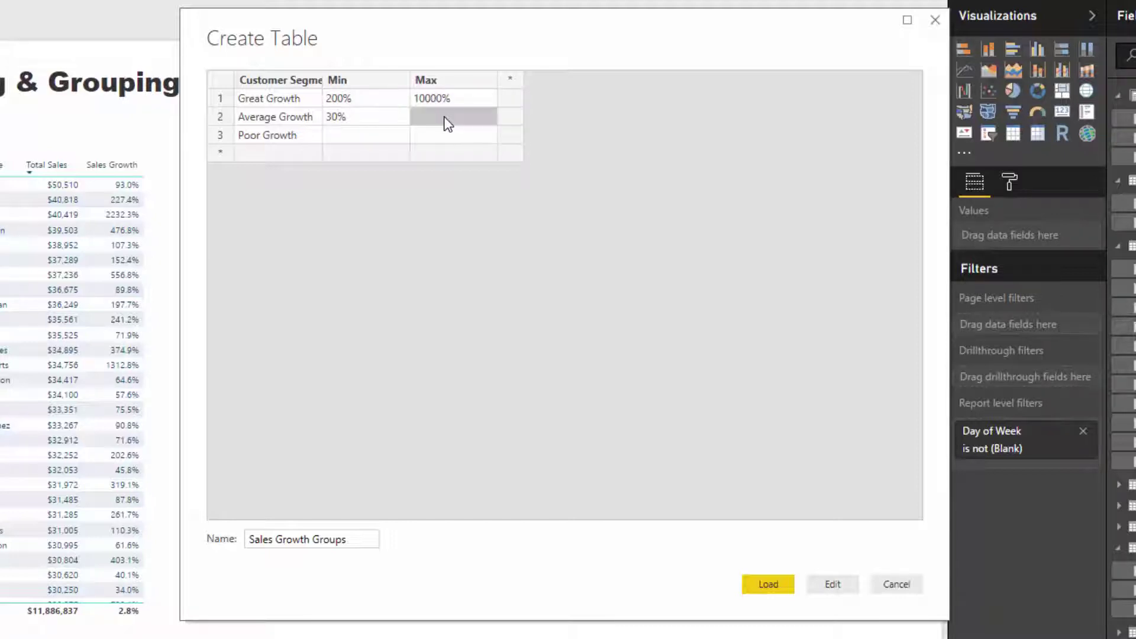
{"action": "type", "text": "200%"}
{"action": "left_click", "coordinate": [353, 133]}
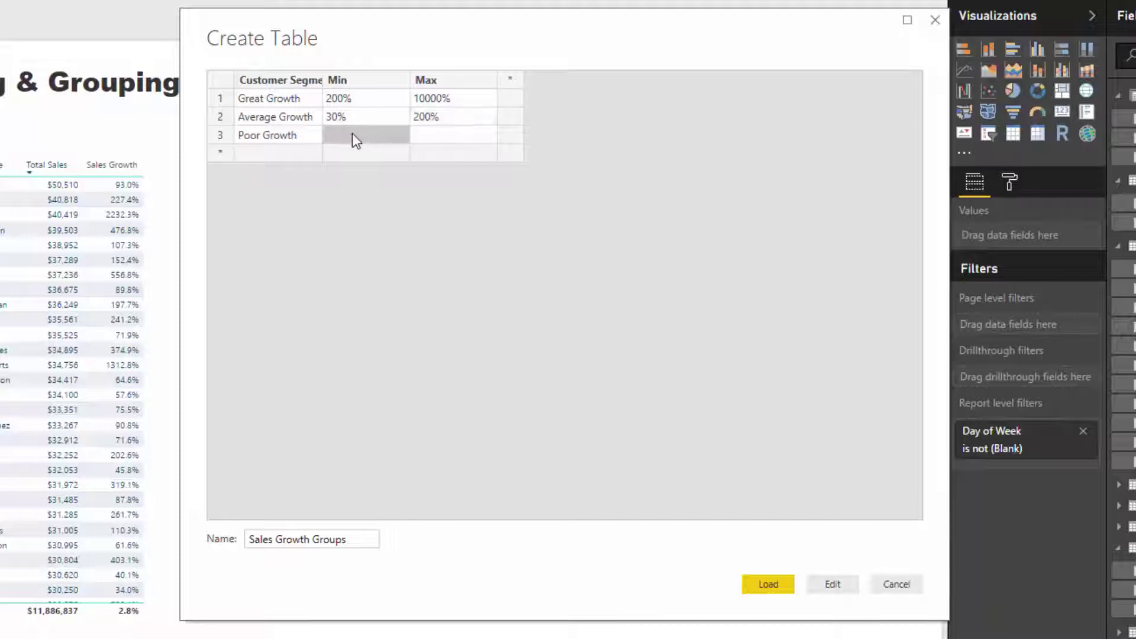
{"action": "type", "text": "-10000%"}
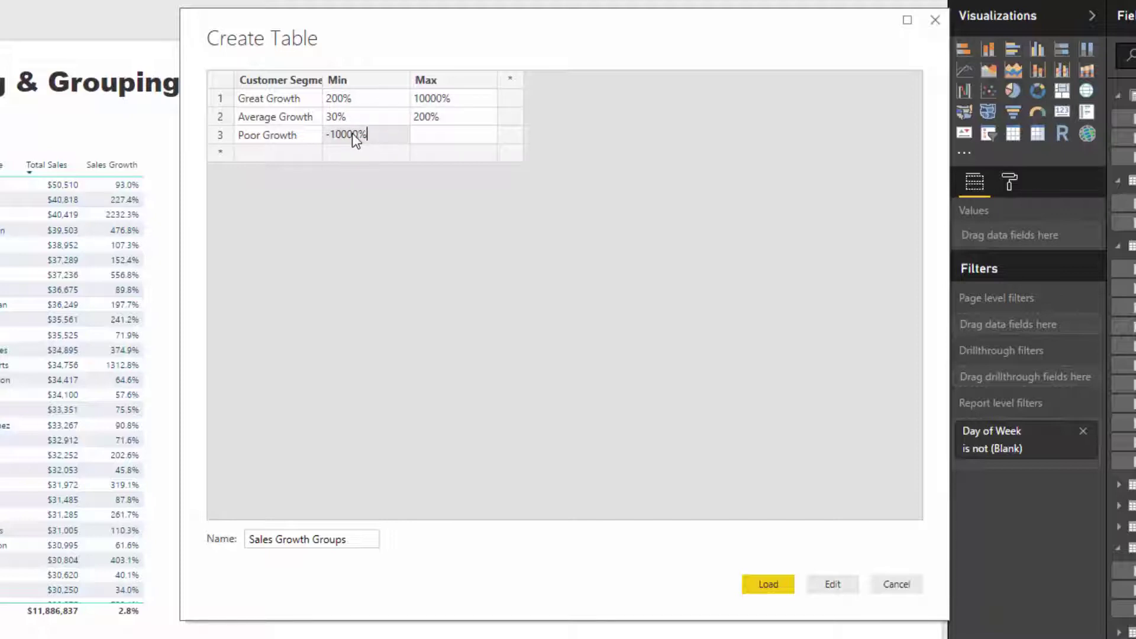
{"action": "left_click", "coordinate": [467, 141]}
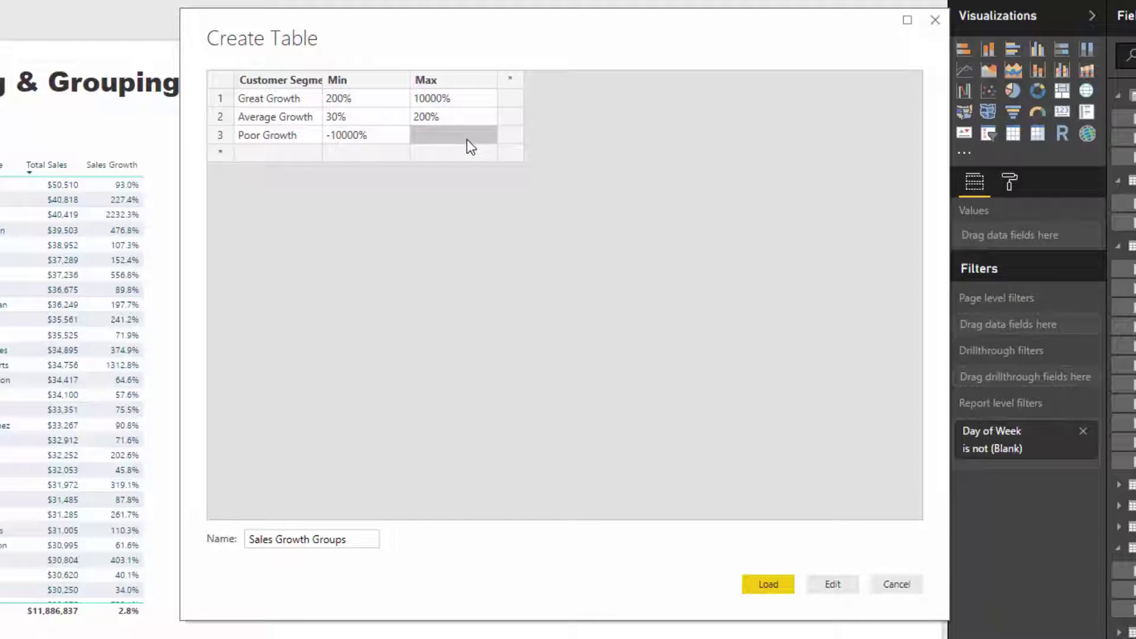
{"action": "type", "text": "30%"}
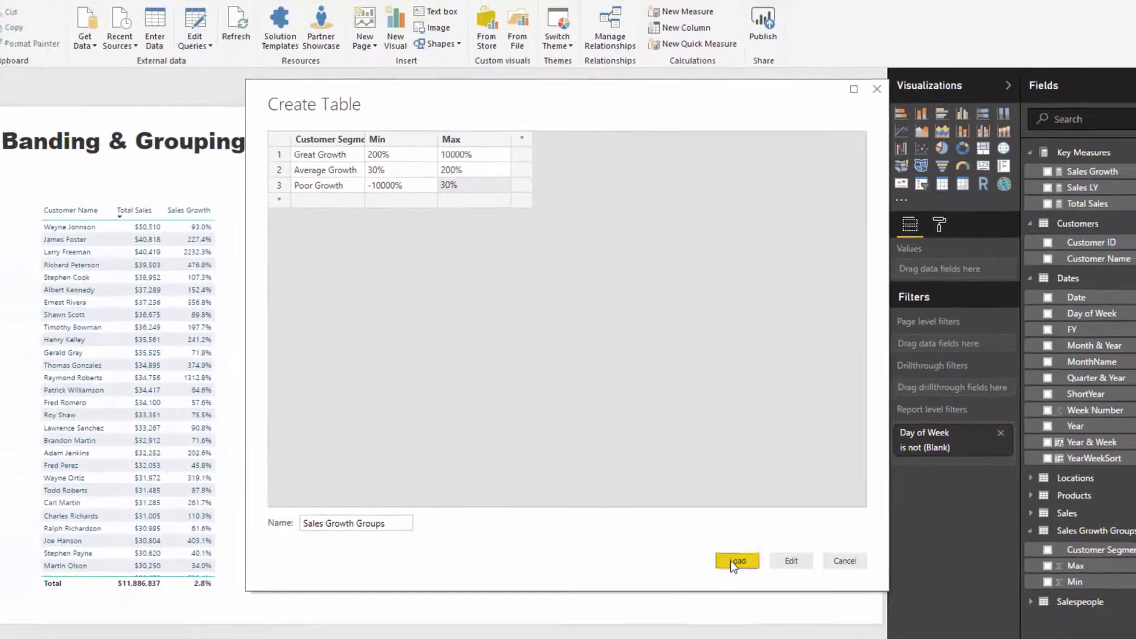
{"action": "left_click", "coordinate": [768, 584]}
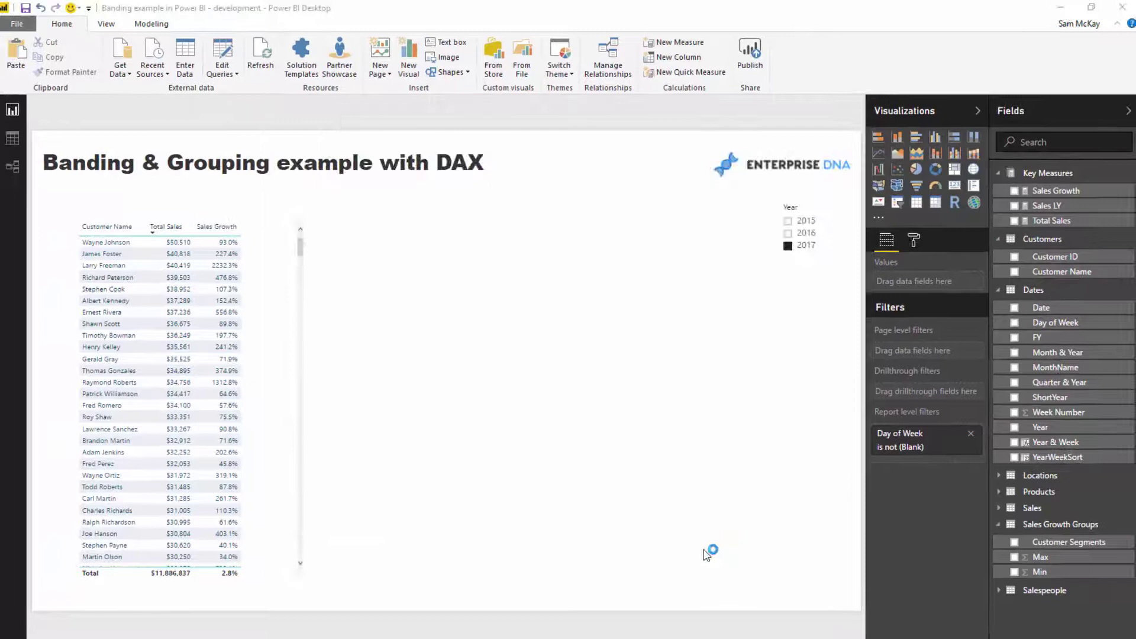
- Position and widen the Sales Growth Groups table in the relationships diagram
{"action": "left_click", "coordinate": [16, 169]}
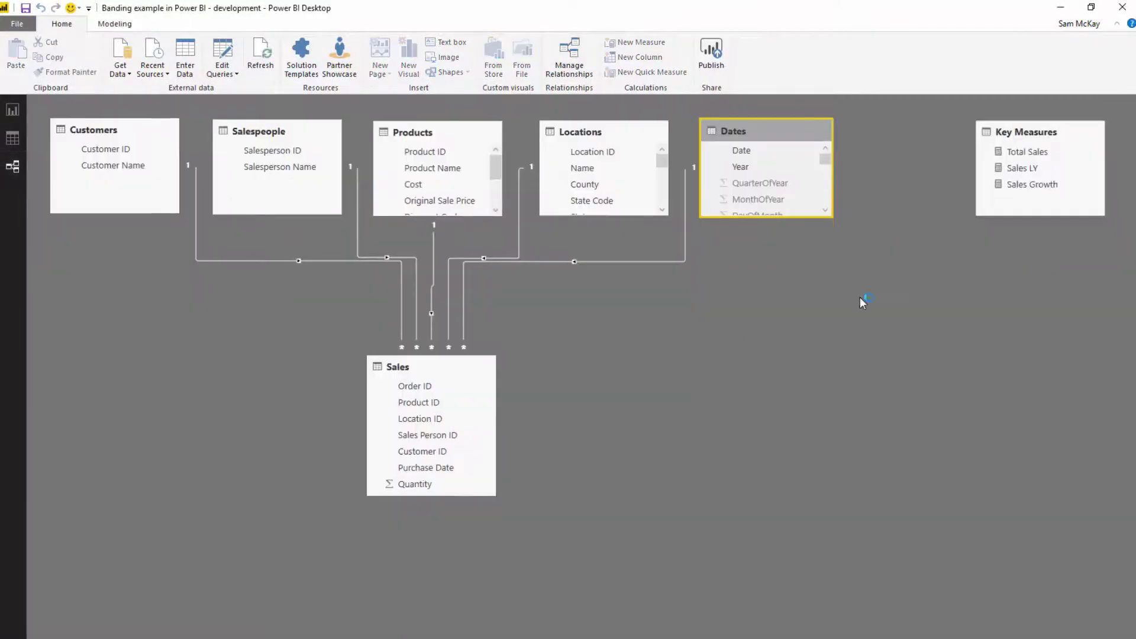
{"action": "scroll", "coordinate": [931, 350], "scroll_direction": "right", "scroll_amount": 5}
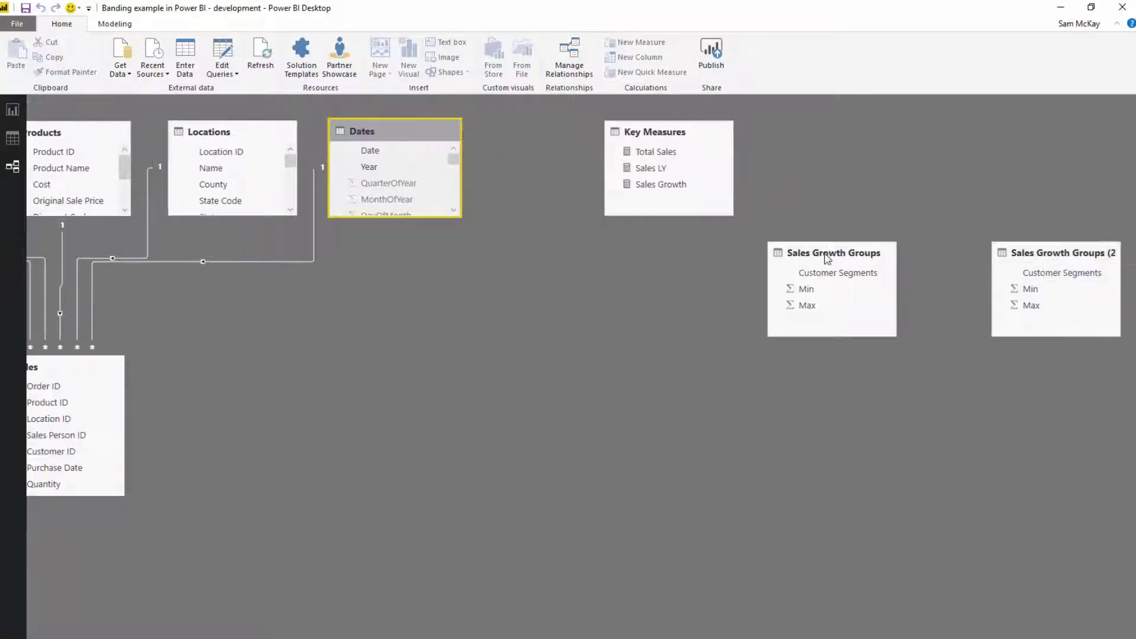
{"action": "left_click_drag", "start_coordinate": [1041, 259], "coordinate": [1074, 215]}
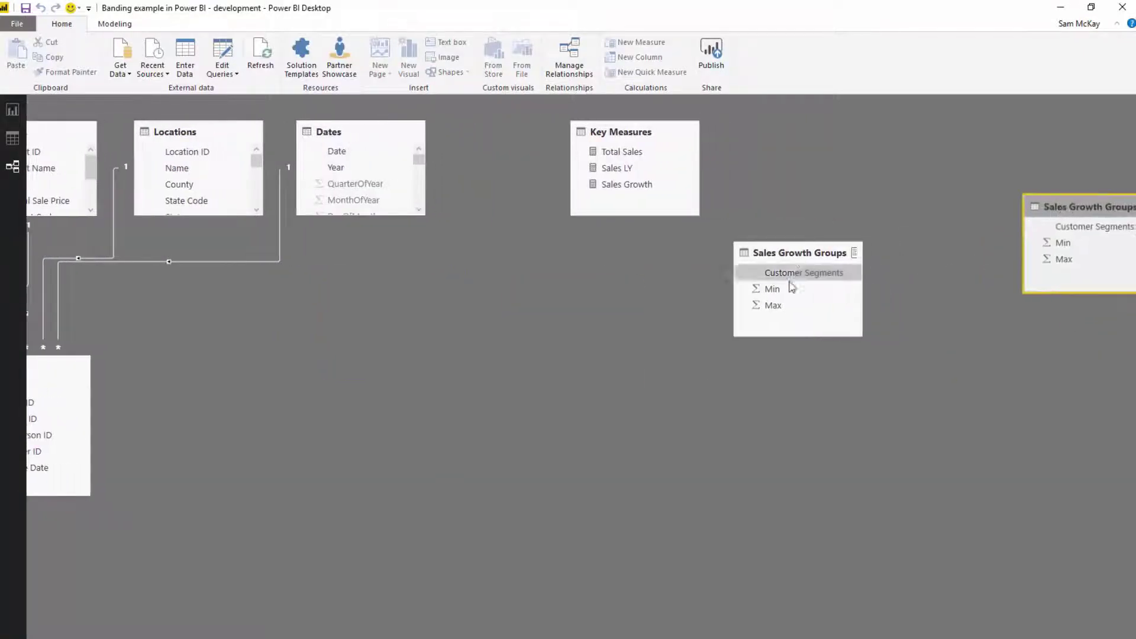
{"action": "left_click_drag", "start_coordinate": [852, 253], "coordinate": [442, 309]}
{"action": "scroll", "coordinate": [580, 366], "scroll_direction": "left", "scroll_amount": 4}
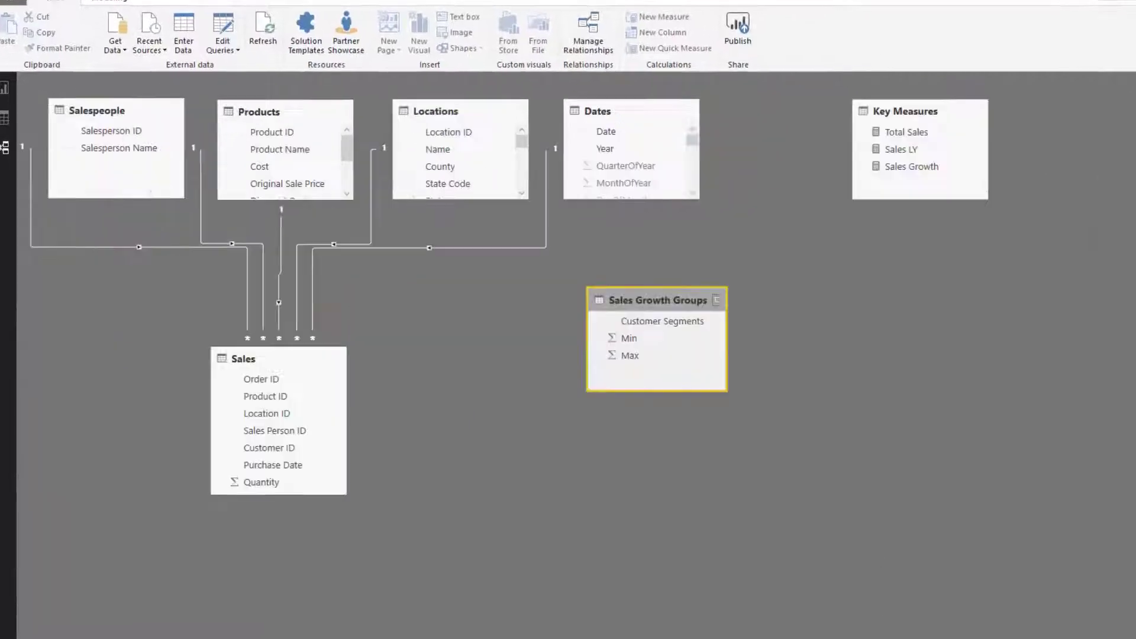
{"action": "left_click_drag", "start_coordinate": [950, 272], "coordinate": [971, 281]}
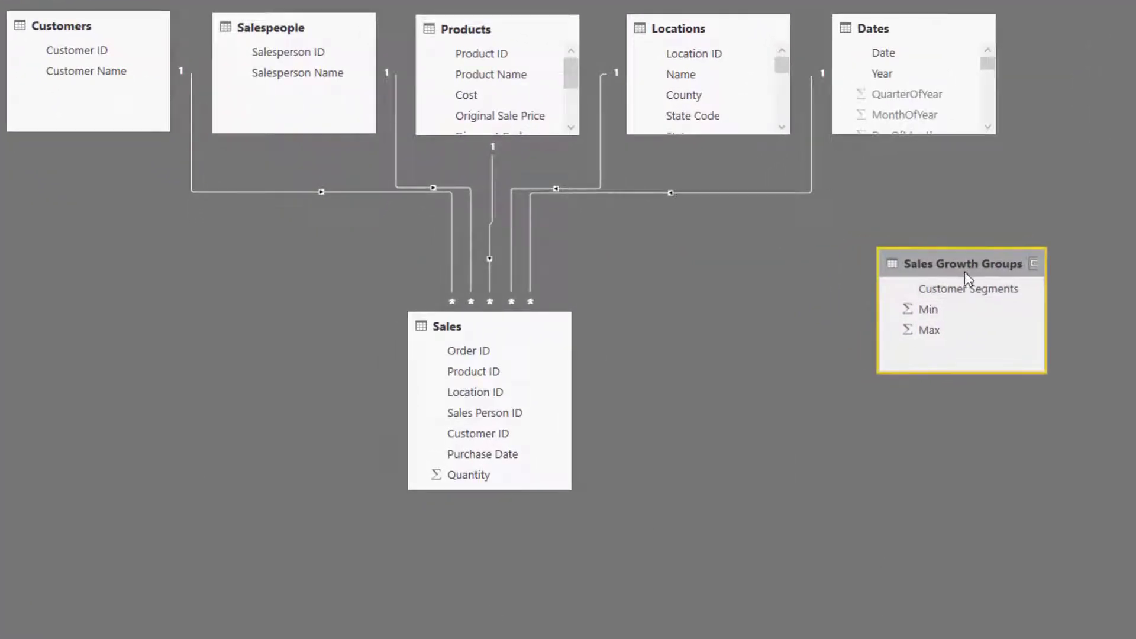
{"action": "left_click_drag", "start_coordinate": [1044, 319], "coordinate": [1054, 319]}
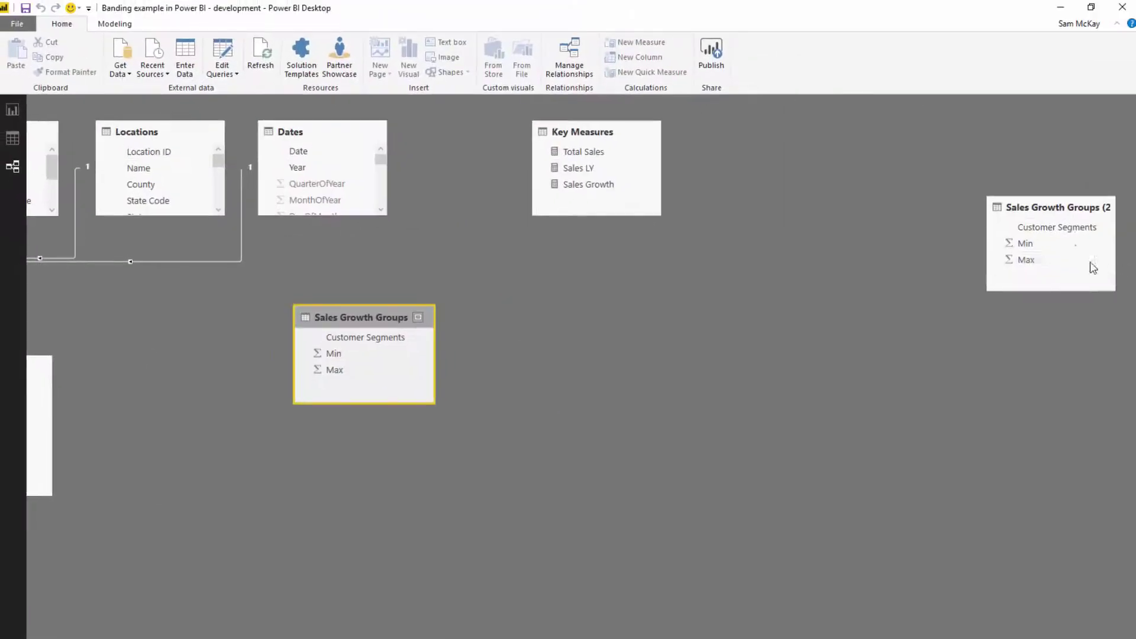
- Delete the duplicate Sales Growth Groups (2) table
{"action": "left_click", "coordinate": [1027, 223]}
{"action": "right_click", "coordinate": [1027, 223]}
{"action": "left_click", "coordinate": [1017, 233]}
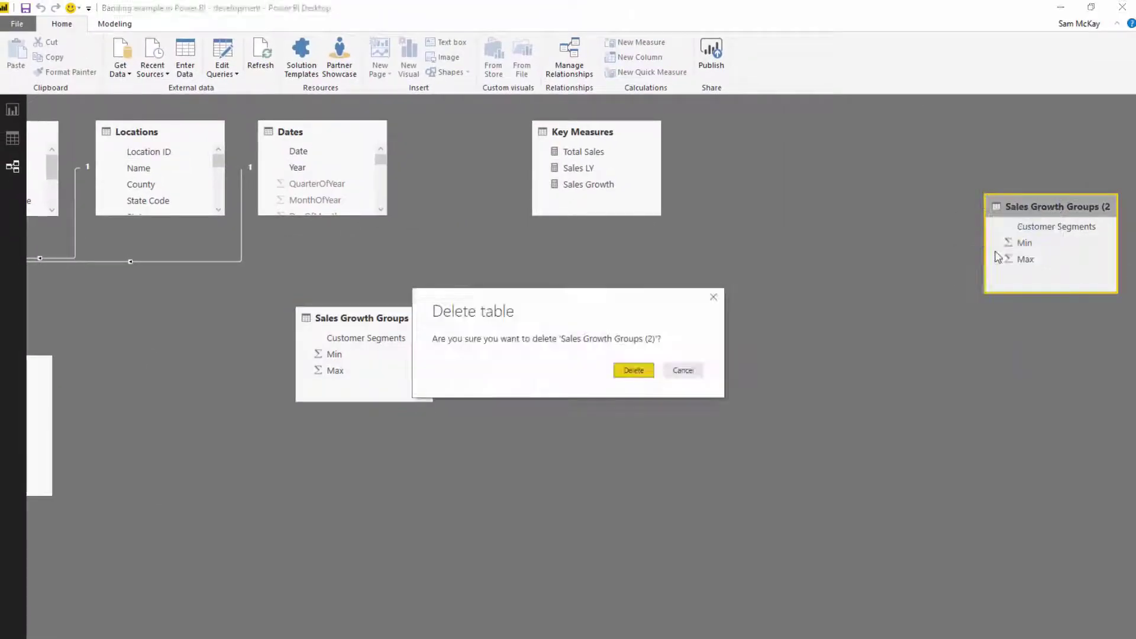
{"action": "left_click", "coordinate": [631, 370]}
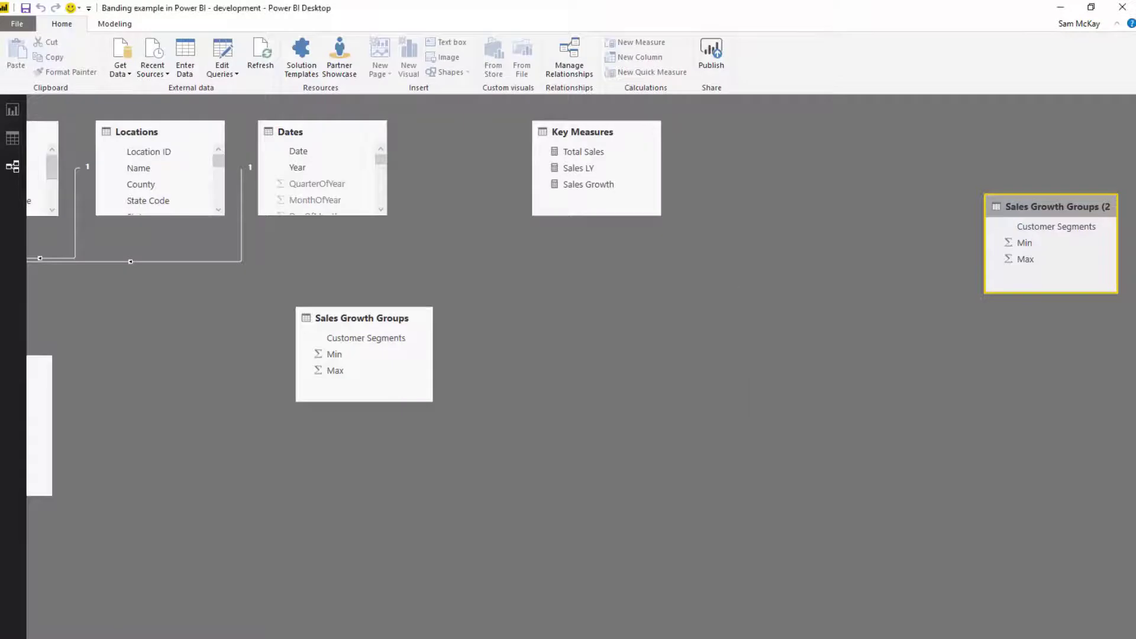
- Check the Sales Growth Groups rows in Data view, then duplicate the customer table beside the original
{"action": "left_click", "coordinate": [13, 138]}
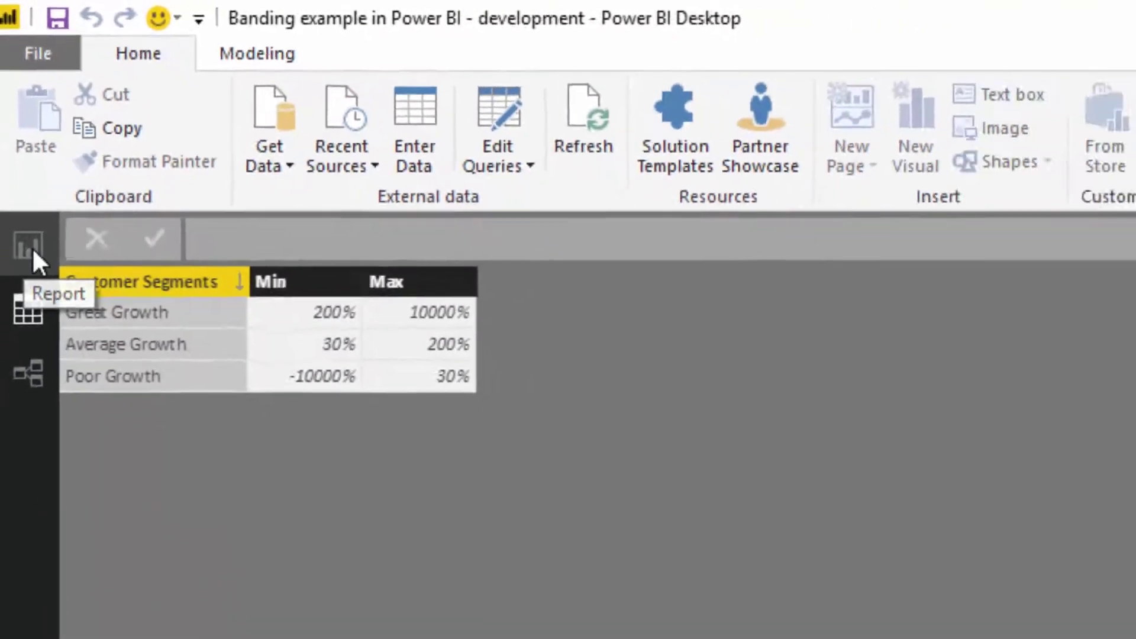
{"action": "left_click", "coordinate": [45, 342]}
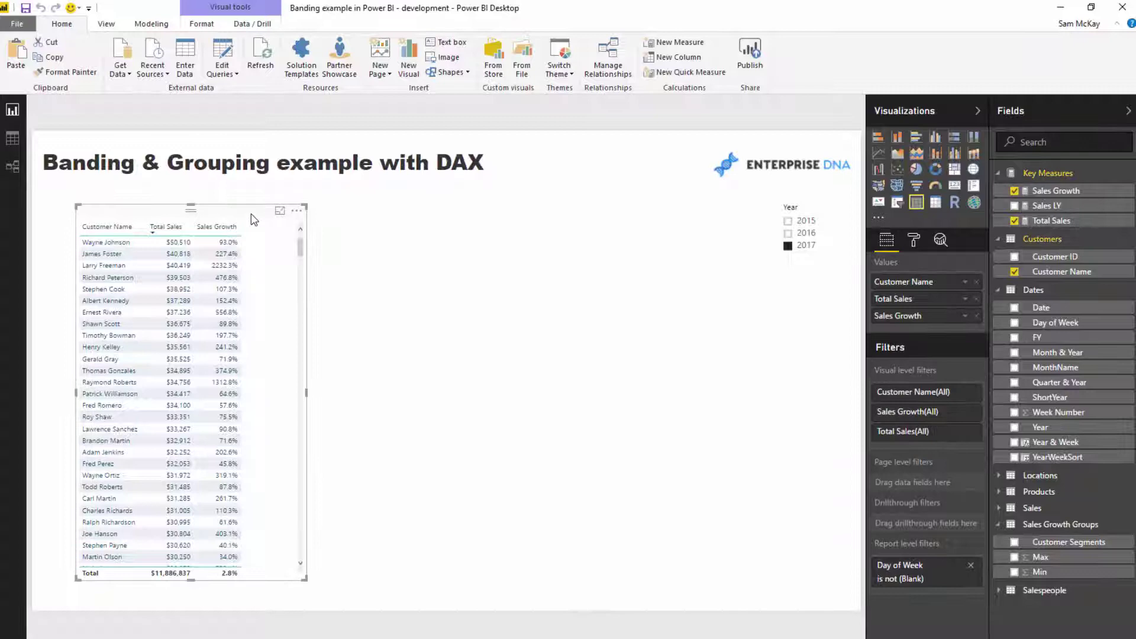
{"action": "key", "text": "ctrl+c"}
{"action": "key", "text": "ctrl+v"}
{"action": "left_click_drag", "start_coordinate": [264, 254], "coordinate": [558, 271]}
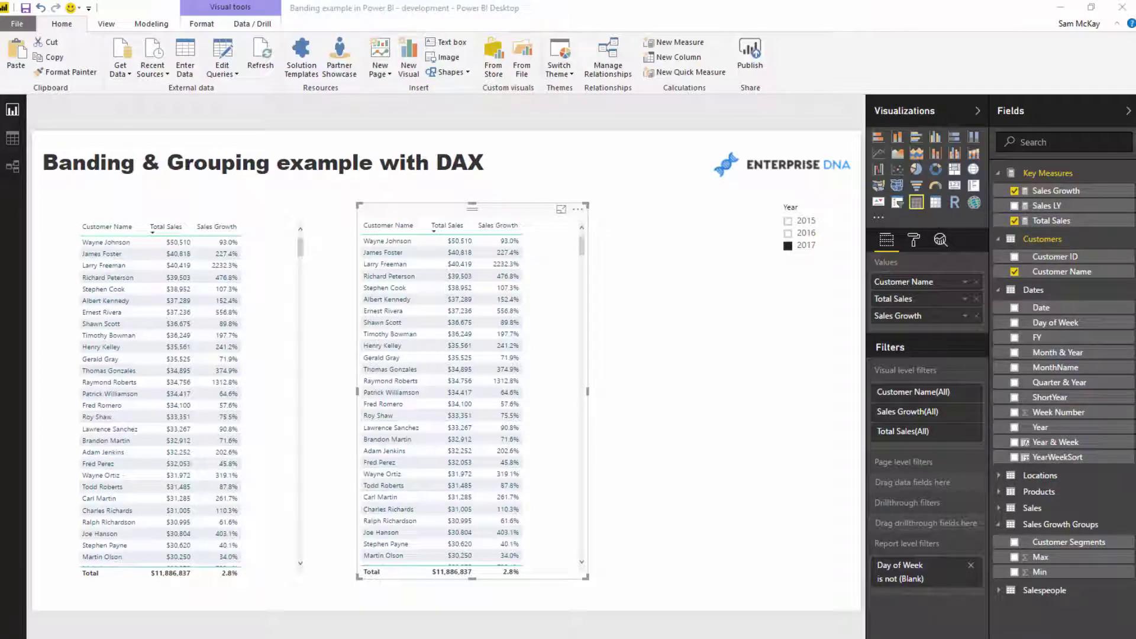
- Start the Sales per Growth Group measure: CALCULATE([Total Sales], FILTER(VALUES(Customers[Customer Name]),
{"action": "left_click", "coordinate": [1052, 220]}
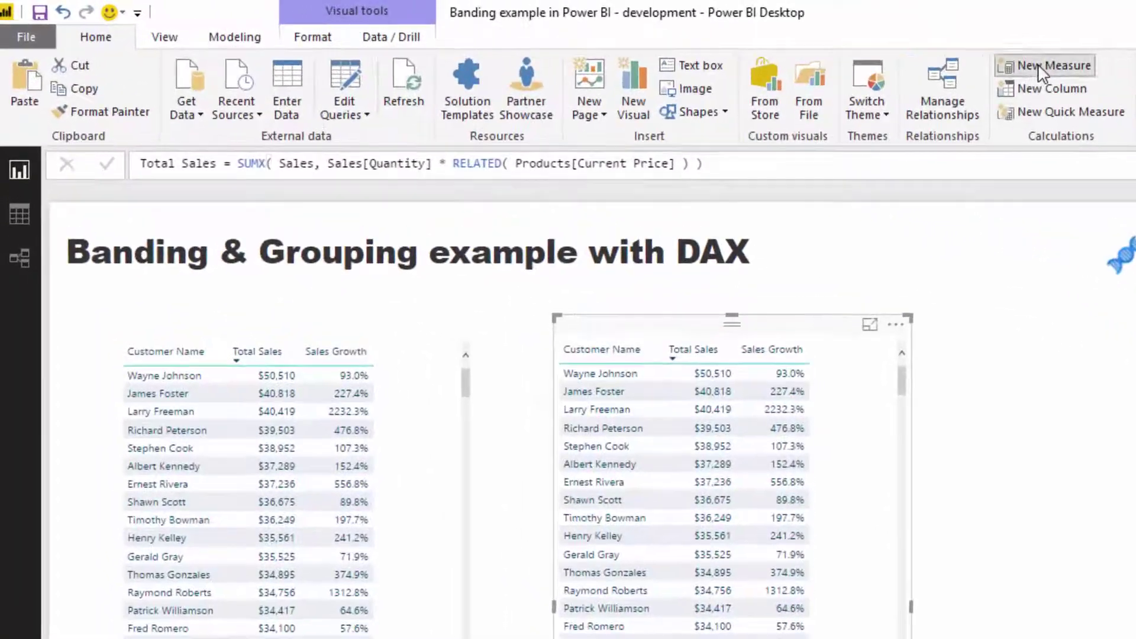
{"action": "left_click", "coordinate": [869, 54]}
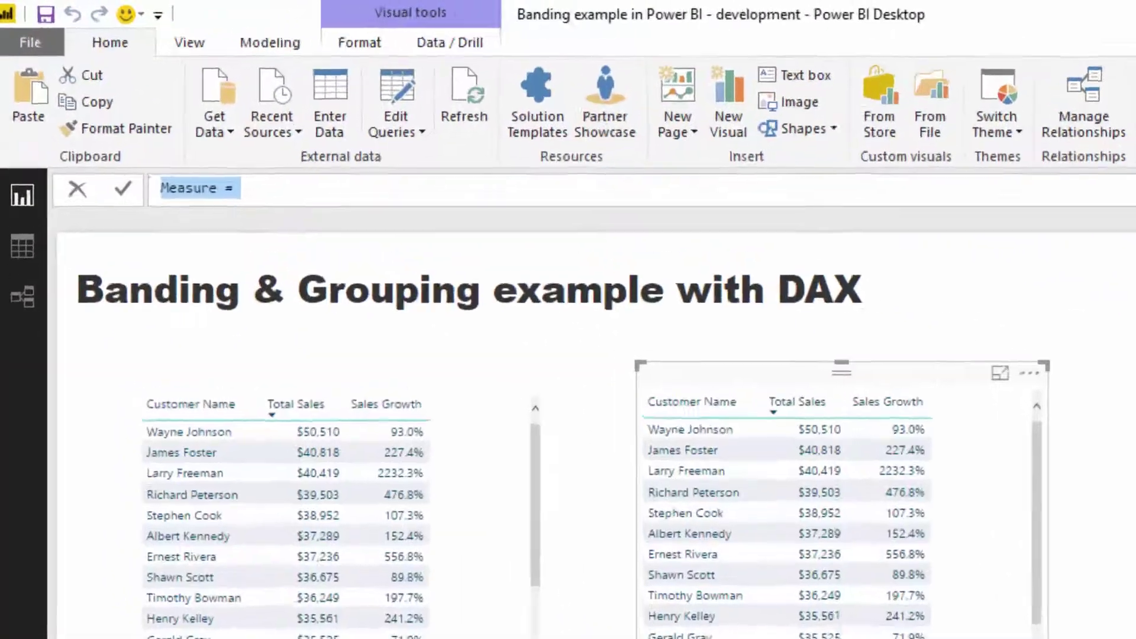
{"action": "type", "text": "Sales "}
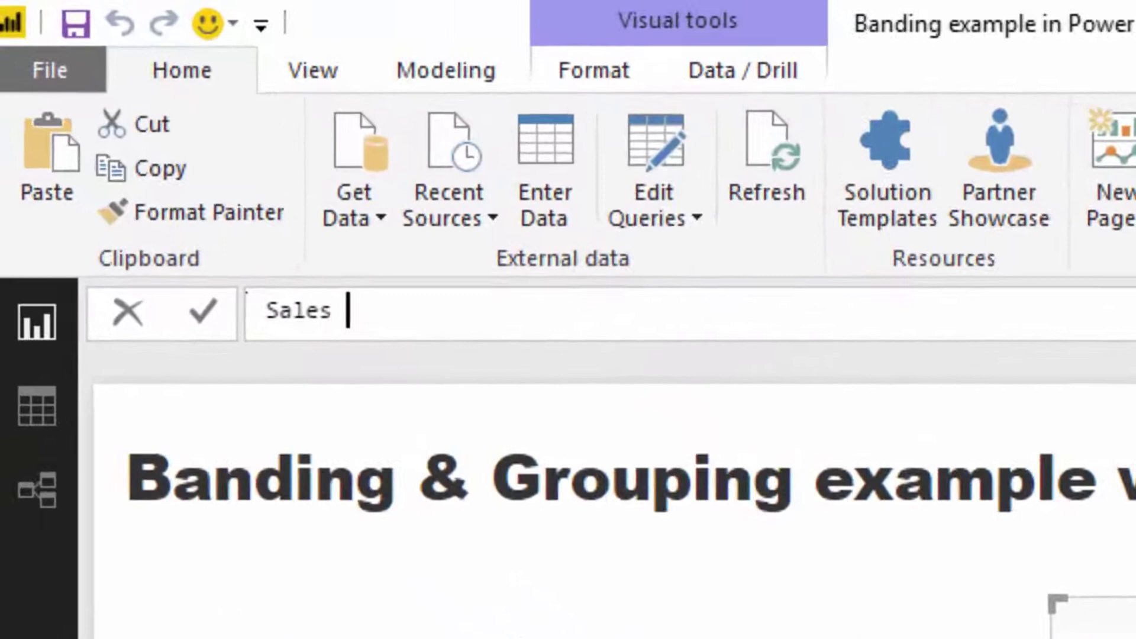
{"action": "type", "text": "per Grow"}
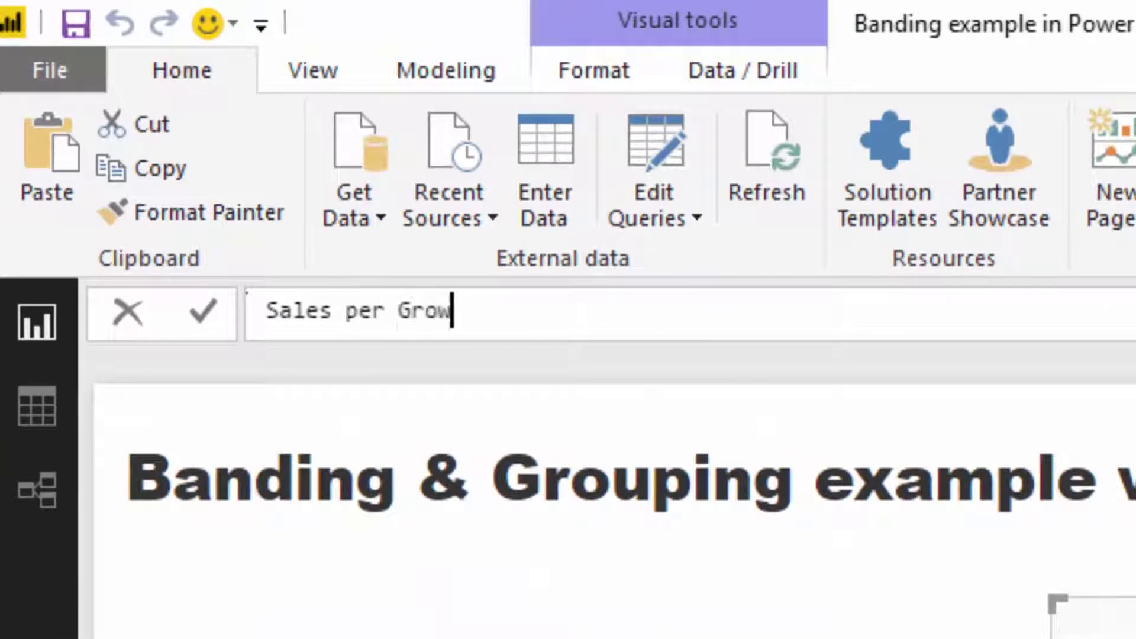
{"action": "type", "text": "th Group ="}
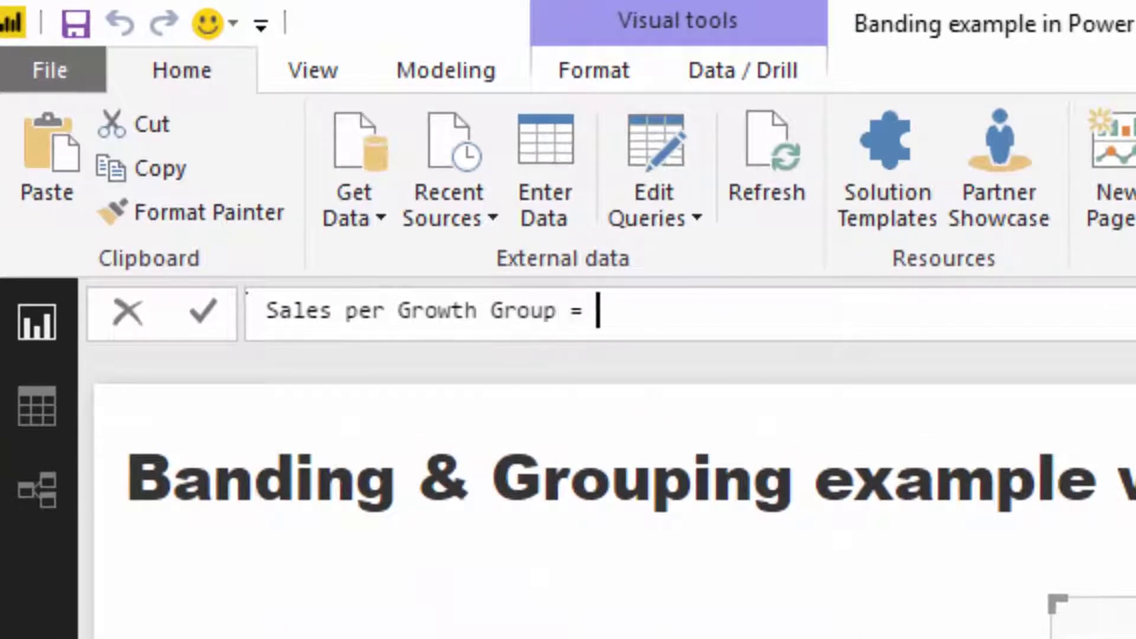
{"action": "key", "text": "shift+Return"}
{"action": "type", "text": "CAL"}
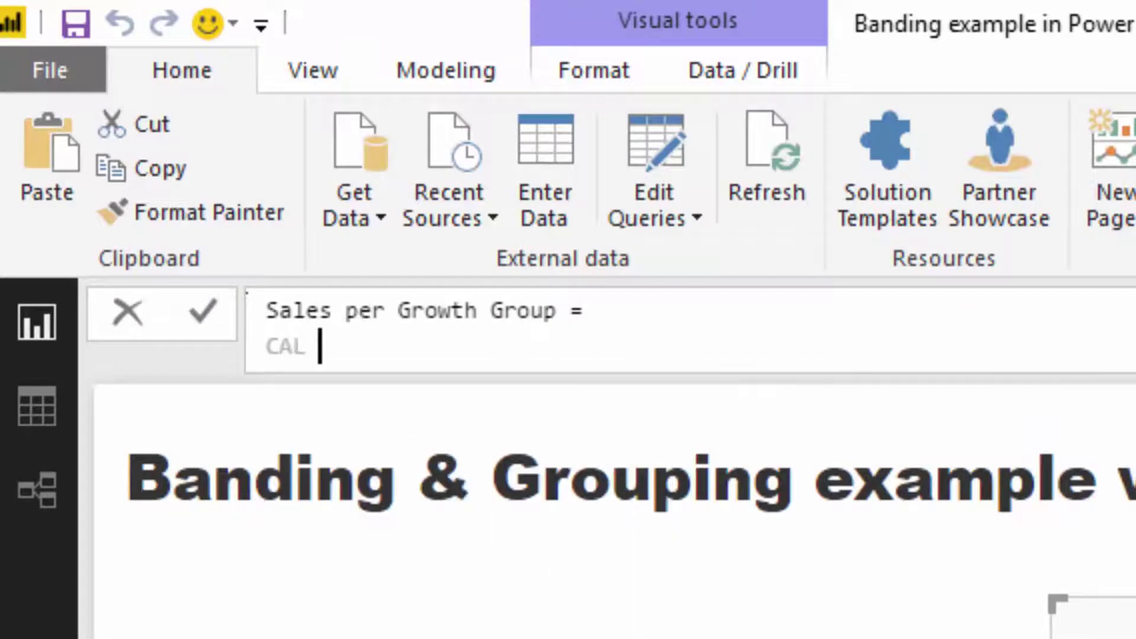
{"action": "type", "text": "C"}
{"action": "key", "text": "Tab"}
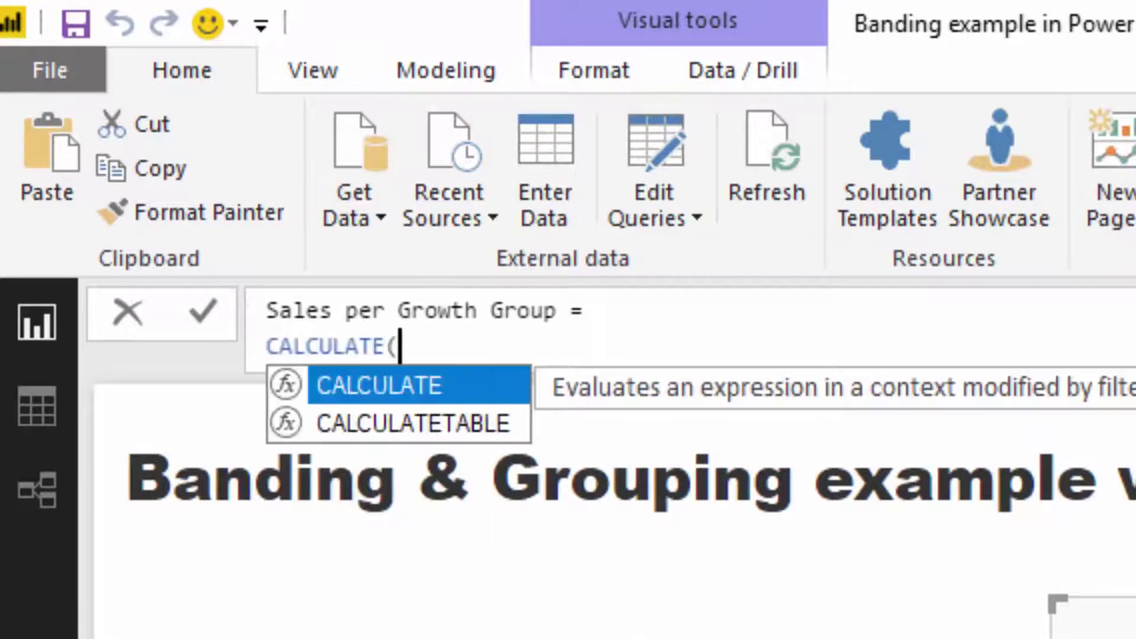
{"action": "type", "text": "[Total"}
{"action": "key", "text": "Tab"}
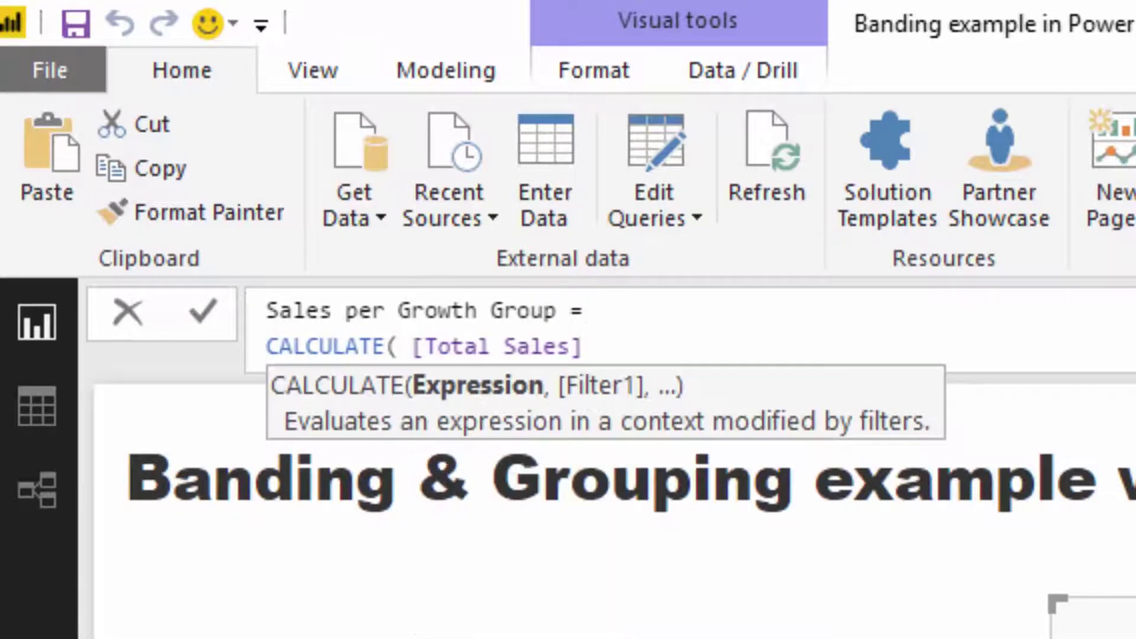
{"action": "type", "text": ","}
{"action": "key", "text": "shift+Return"}
{"action": "key", "text": "Escape"}
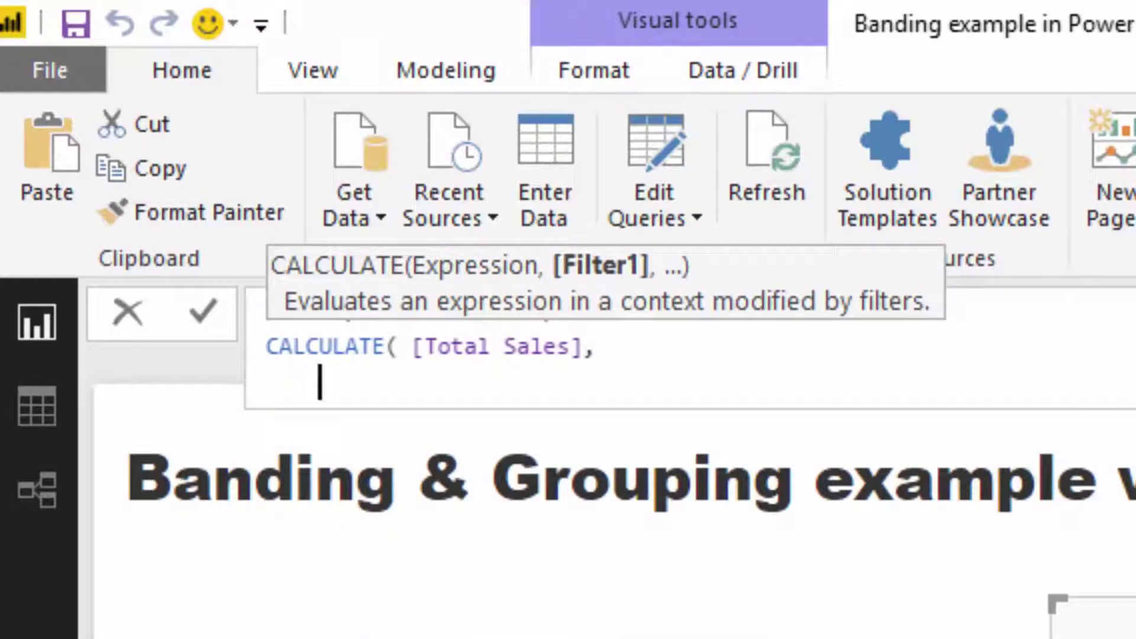
{"action": "type", "text": "FI"}
{"action": "key", "text": "Tab"}
{"action": "type", "text": "VALU"}
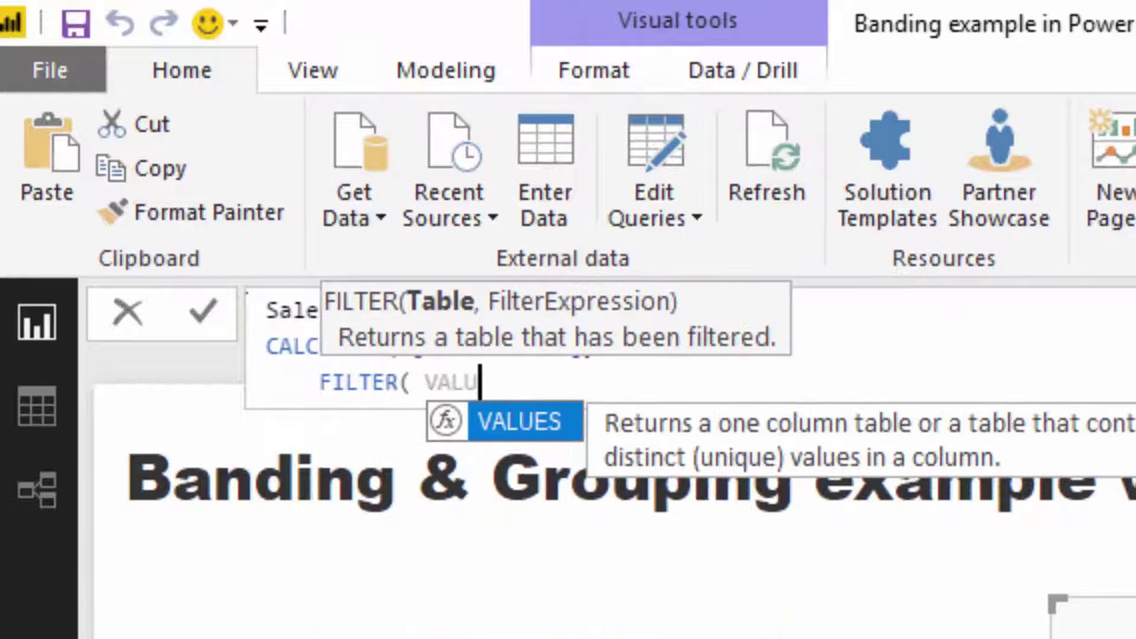
{"action": "key", "text": "Tab"}
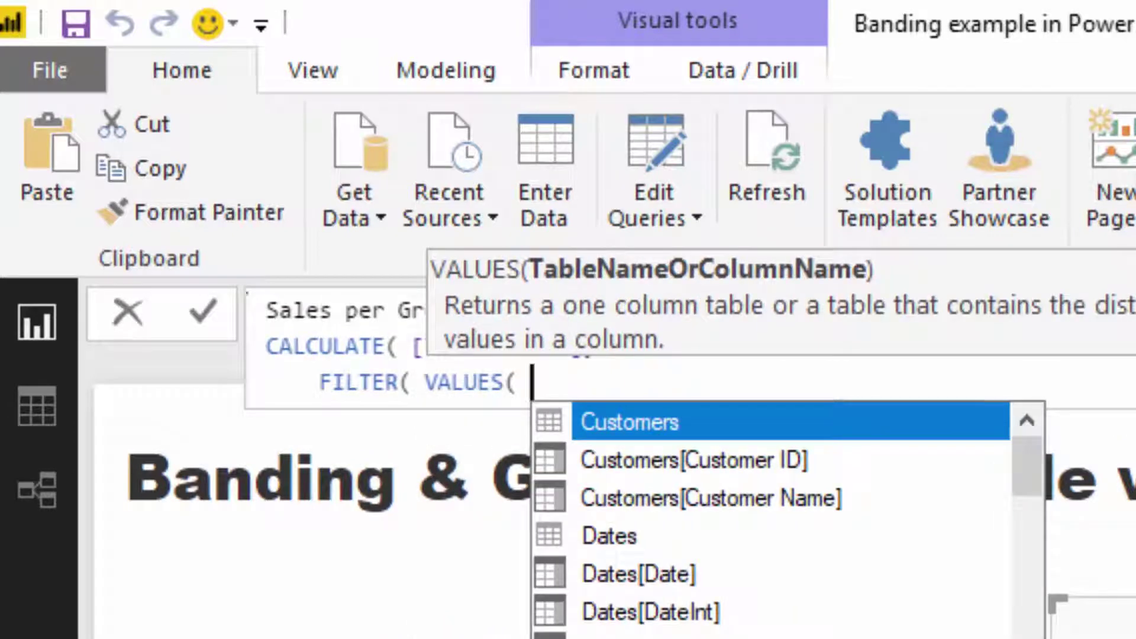
{"action": "key", "text": "Down"}
{"action": "key", "text": "Down"}
{"action": "key", "text": "Tab"}
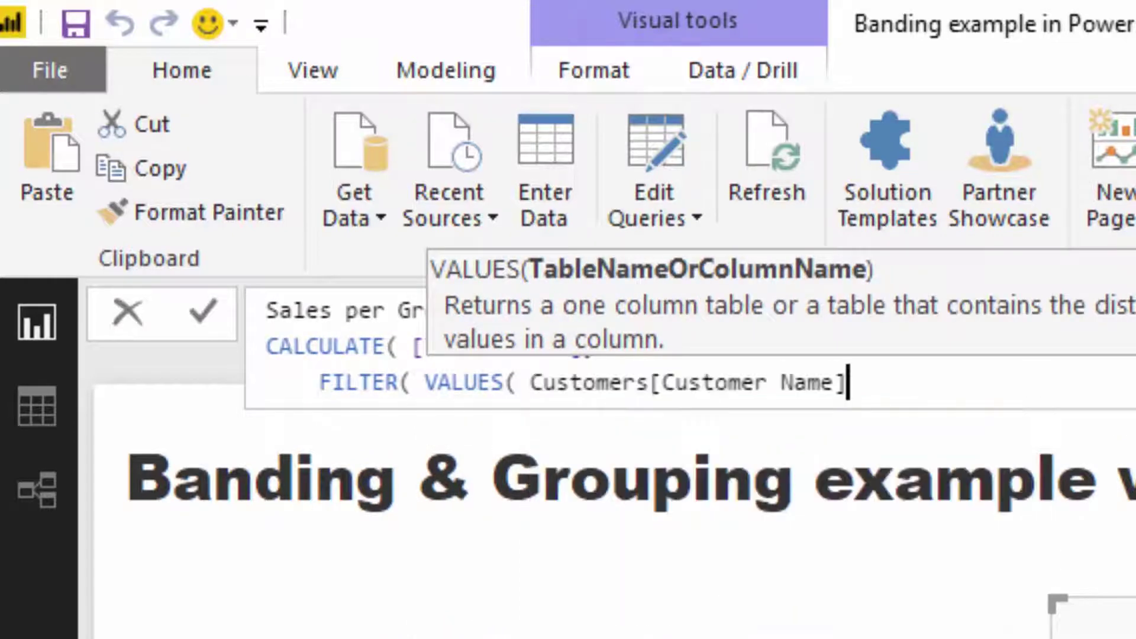
{"action": "type", "text": "),"}
- Add COUNTROWS(FILTER('Sales Growth Groups', [Sales Growth] >= 'Sales Growth Groups'[Min] to the formula
{"action": "key", "text": "shift+Return"}
{"action": "key", "text": "Tab"}
{"action": "key", "text": "Tab"}
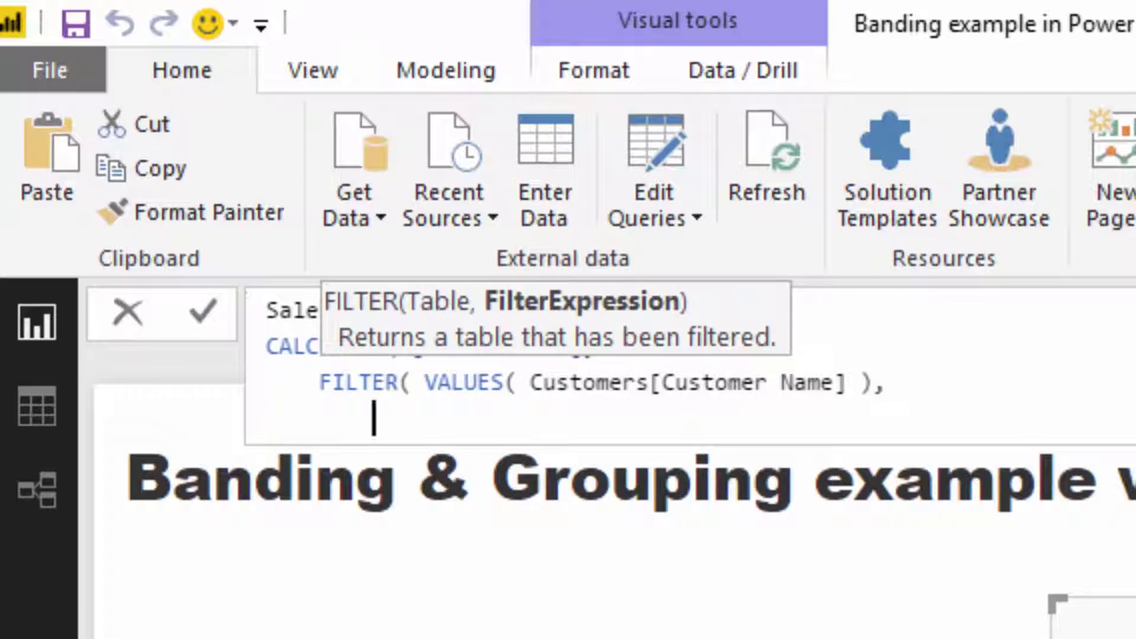
{"action": "type", "text": "COUNT"}
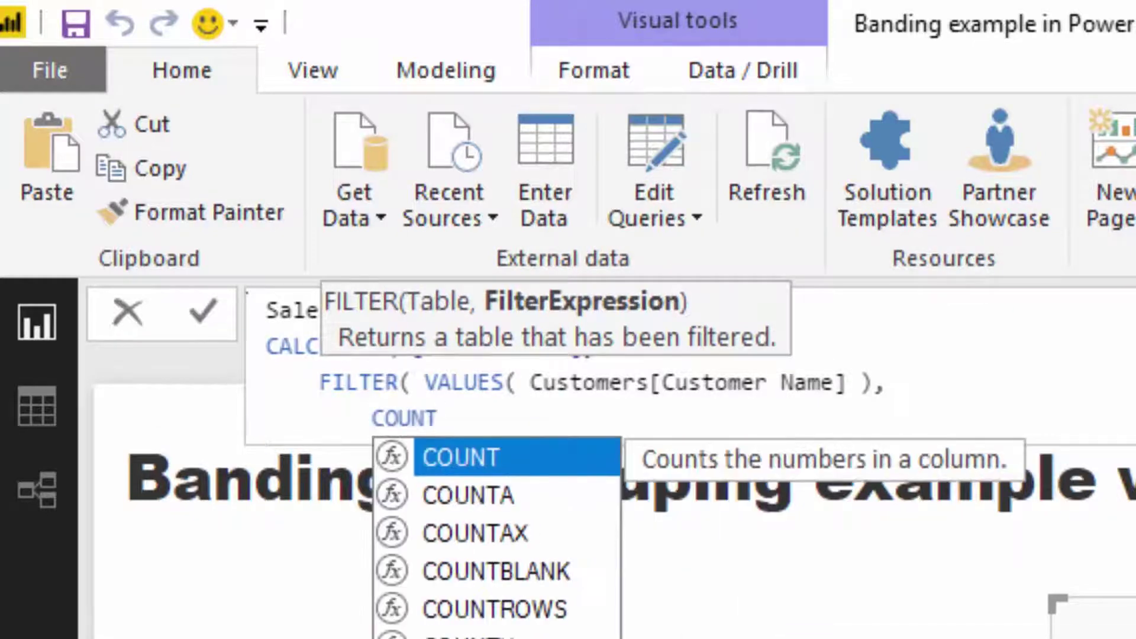
{"action": "key", "text": "Down"}
{"action": "key", "text": "Down"}
{"action": "key", "text": "Down"}
{"action": "key", "text": "Down"}
{"action": "key", "text": "Tab"}
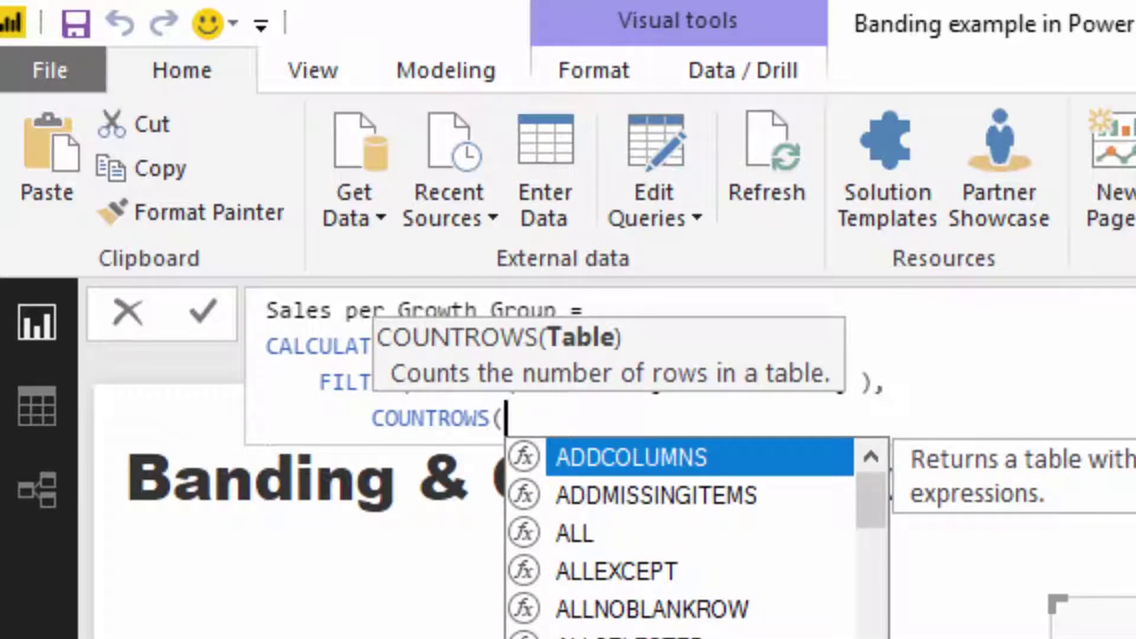
{"action": "key", "text": "shift+Return"}
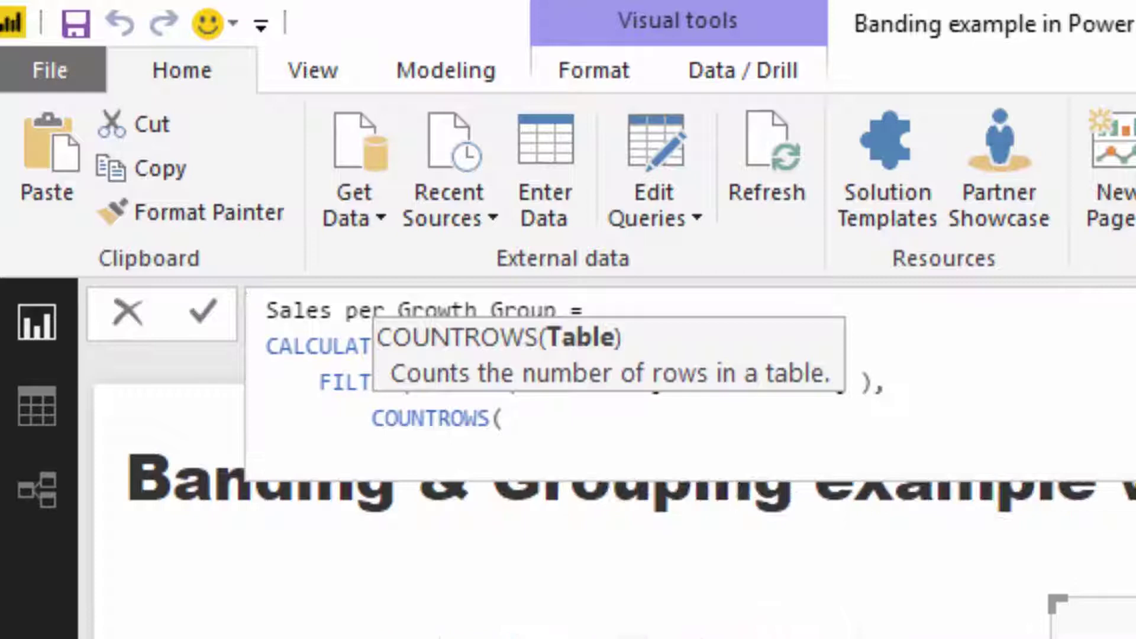
{"action": "type", "text": "FIL"}
{"action": "key", "text": "Tab"}
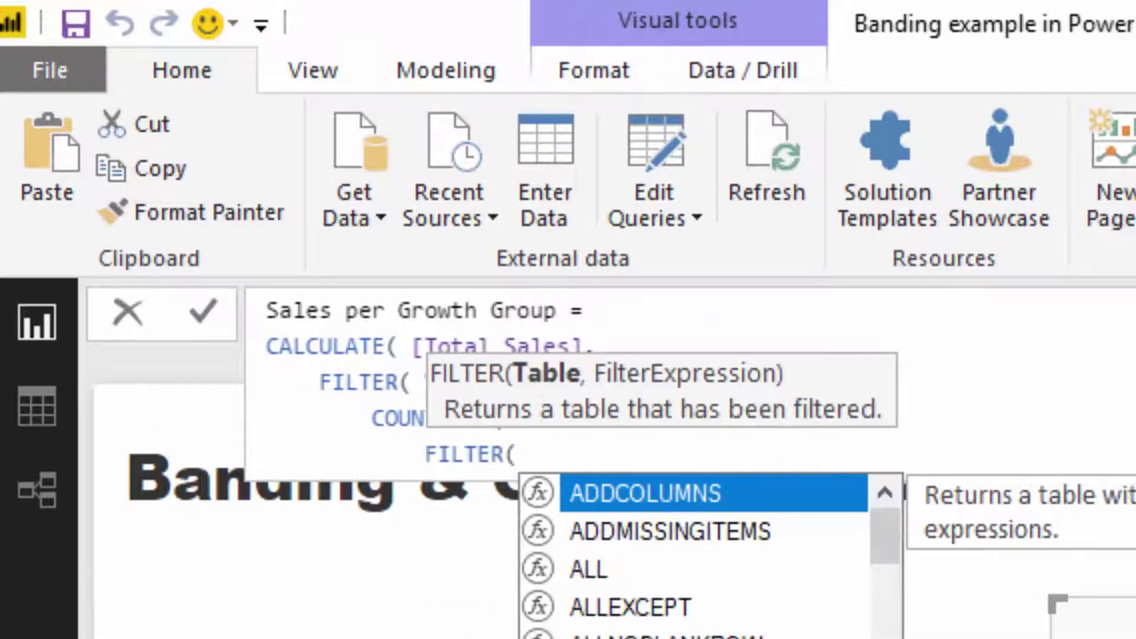
{"action": "type", "text": "Sal"}
{"action": "key", "text": "Down"}
{"action": "key", "text": "Tab"}
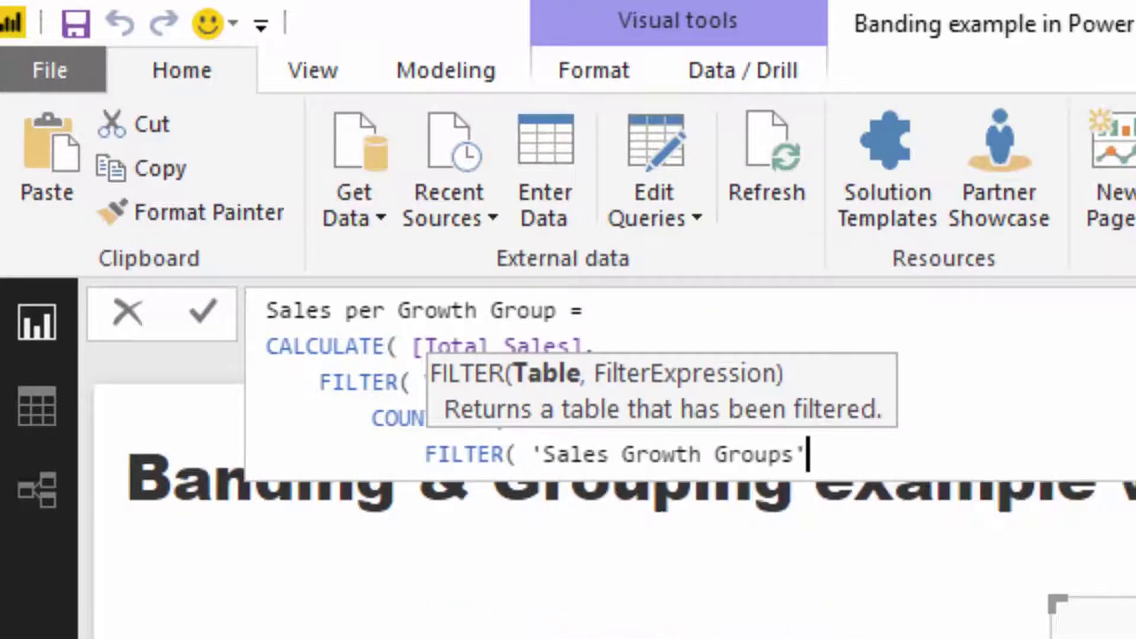
{"action": "type", "text": ","}
{"action": "key", "text": "shift+Return"}
{"action": "type", "text": "SAL"}
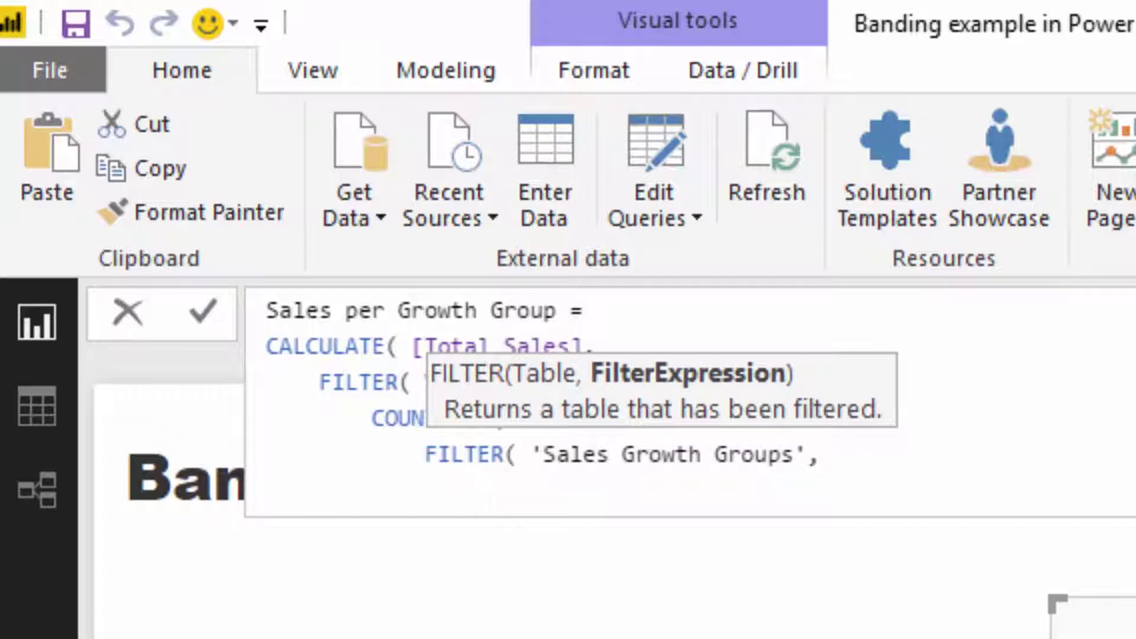
{"action": "key", "text": "Tab"}
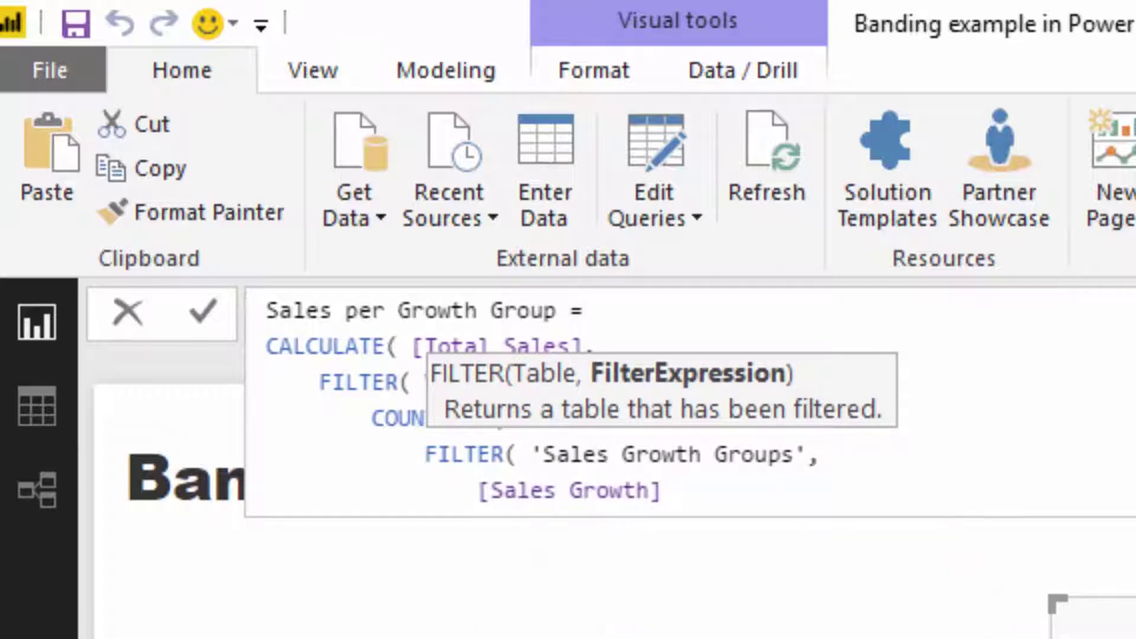
{"action": "type", "text": ">= Min"}
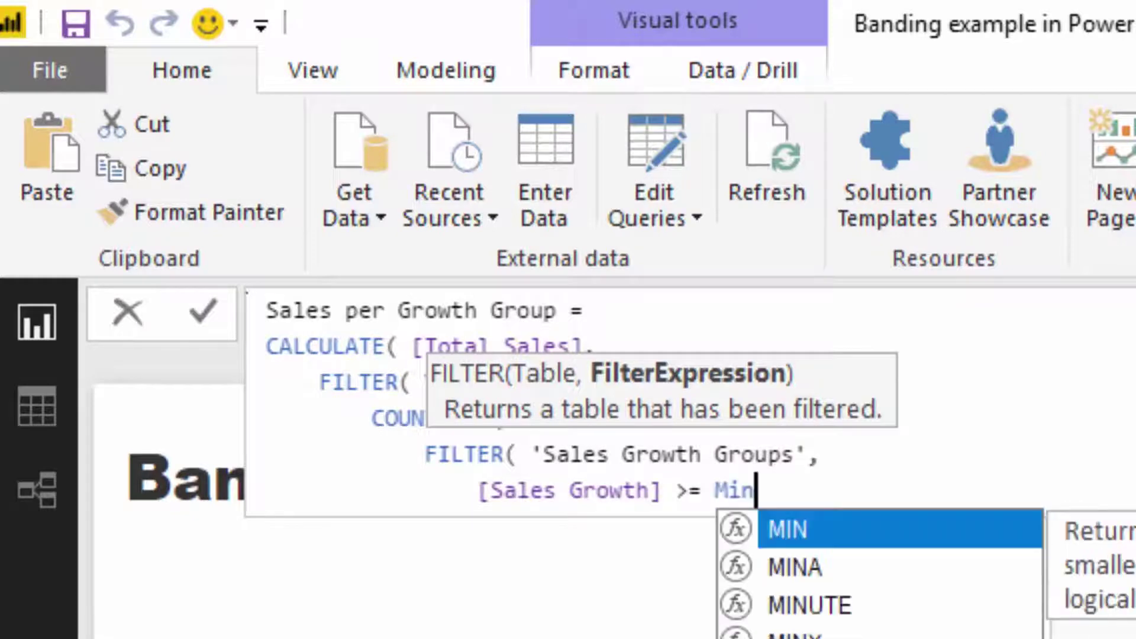
{"action": "key", "text": "Down"}
{"action": "key", "text": "Down"}
{"action": "key", "text": "Escape"}
{"action": "key", "text": "Tab"}
- Finish the formula with && [Sales Growth] < 'Sales Growth Groups'[Max]) > 0)
{"action": "type", "text": "&&"}
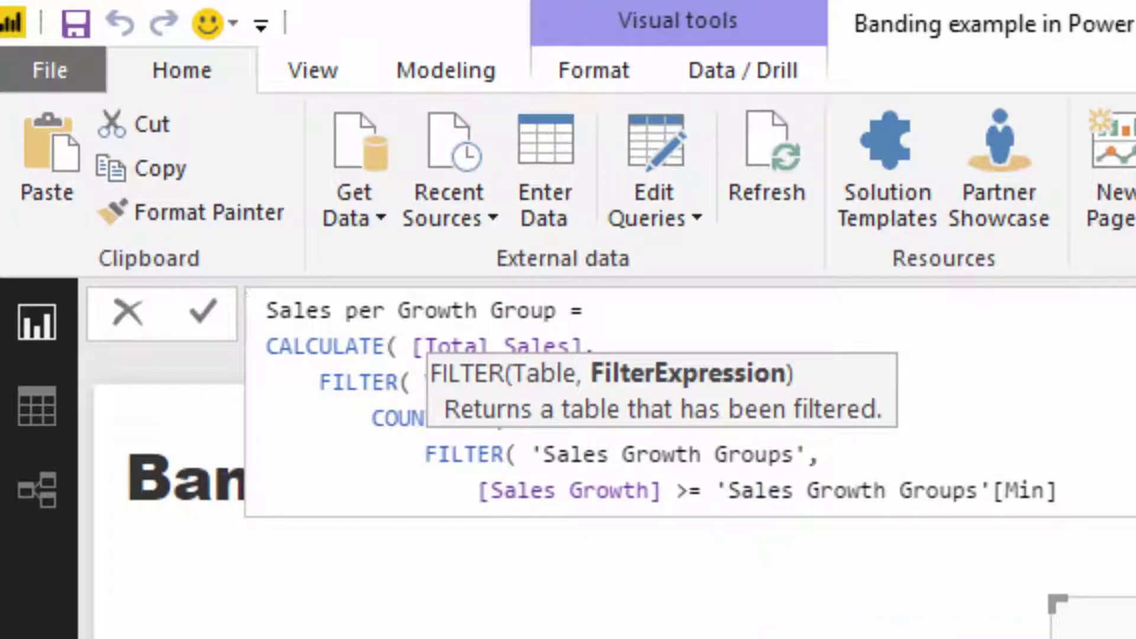
{"action": "key", "text": "shift+Return"}
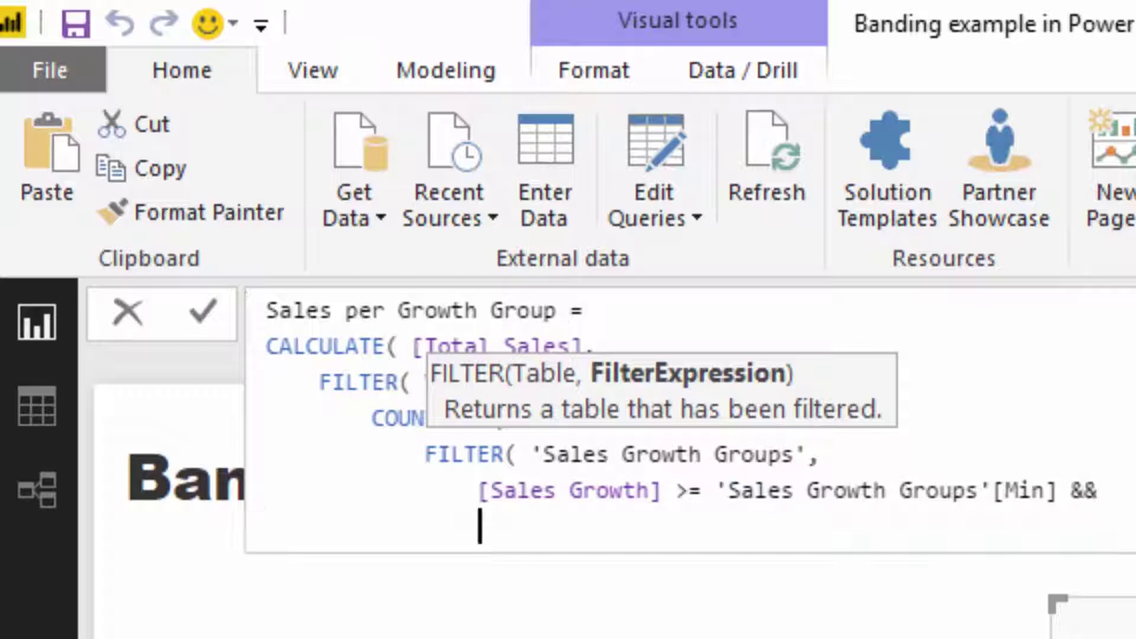
{"action": "type", "text": "Sa"}
{"action": "key", "text": "Tab"}
{"action": "type", "text": "< "}
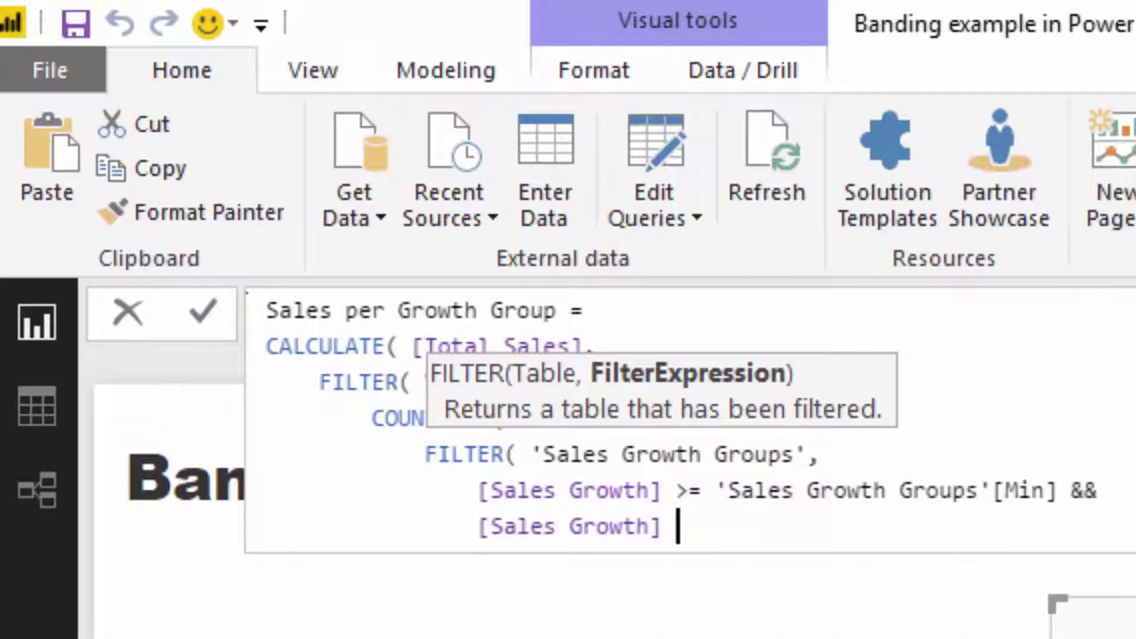
{"action": "type", "text": "max"}
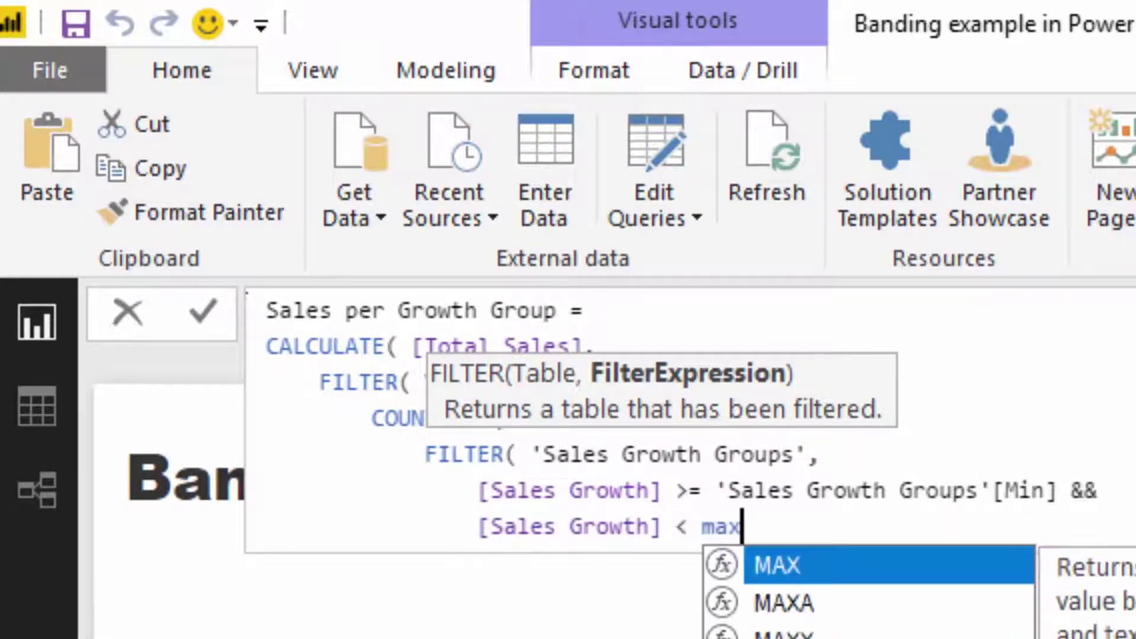
{"action": "key", "text": "Down"}
{"action": "key", "text": "Down"}
{"action": "key", "text": "Down"}
{"action": "key", "text": "Tab"}
{"action": "type", "text": ")"}
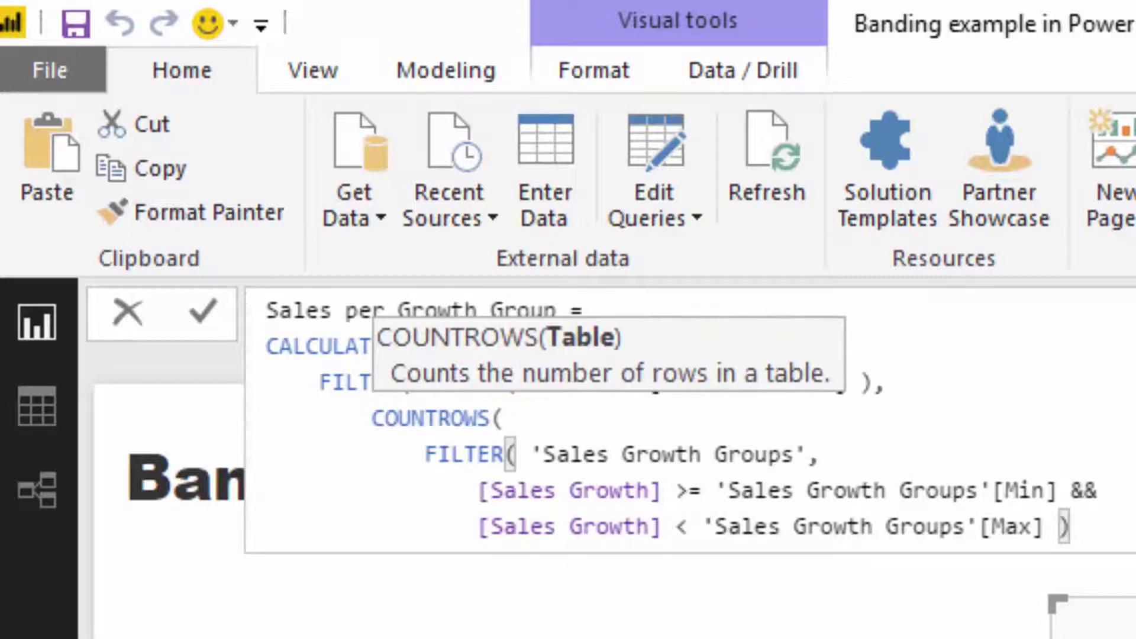
{"action": "type", "text": " >"}
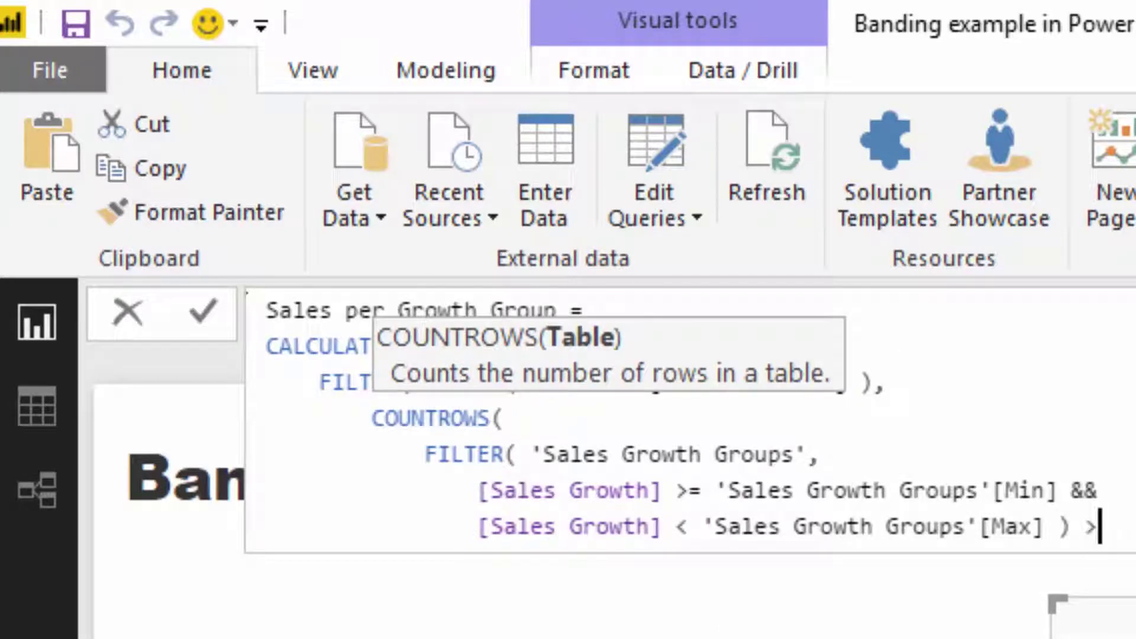
{"action": "key", "text": "BackSpace"}
{"action": "type", "text": ") > "}
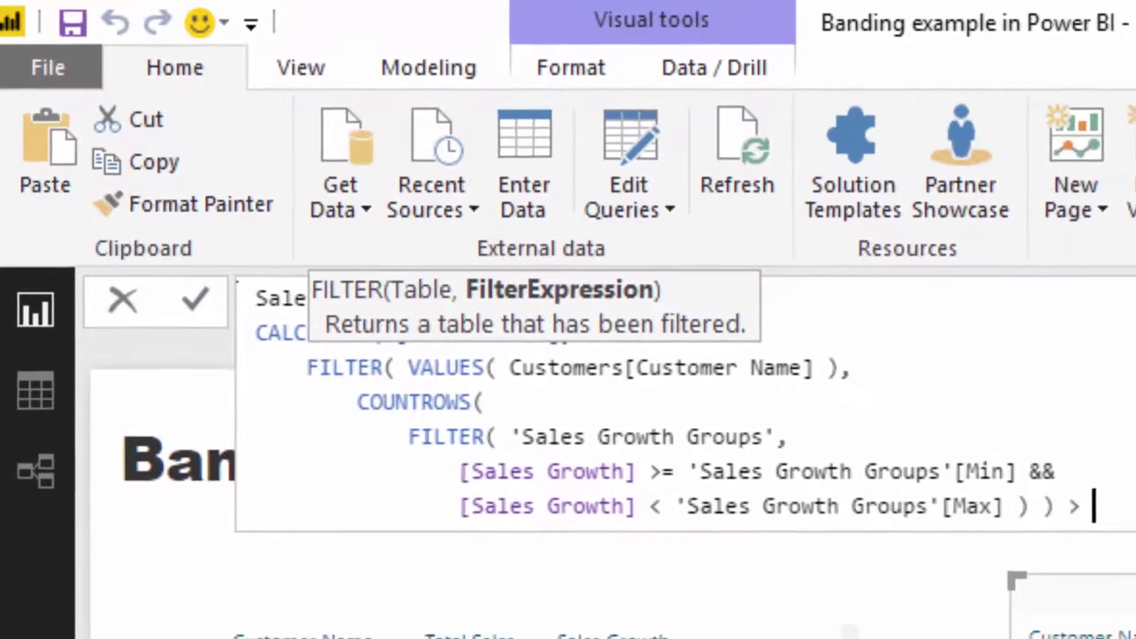
{"action": "type", "text": "0"}
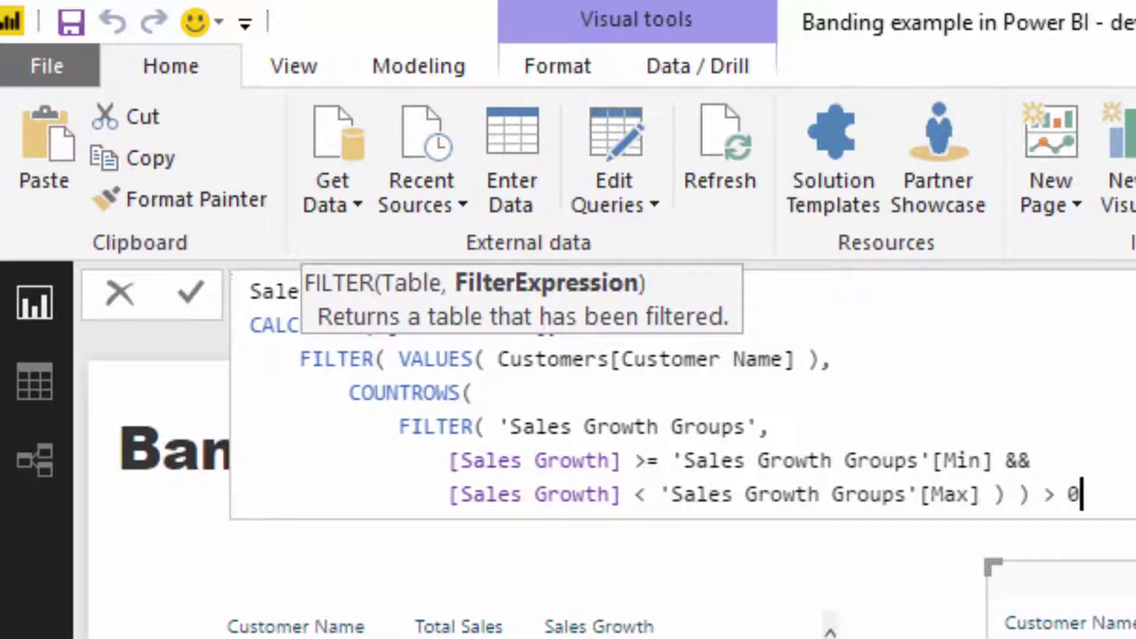
{"action": "left_click", "coordinate": [925, 379]}
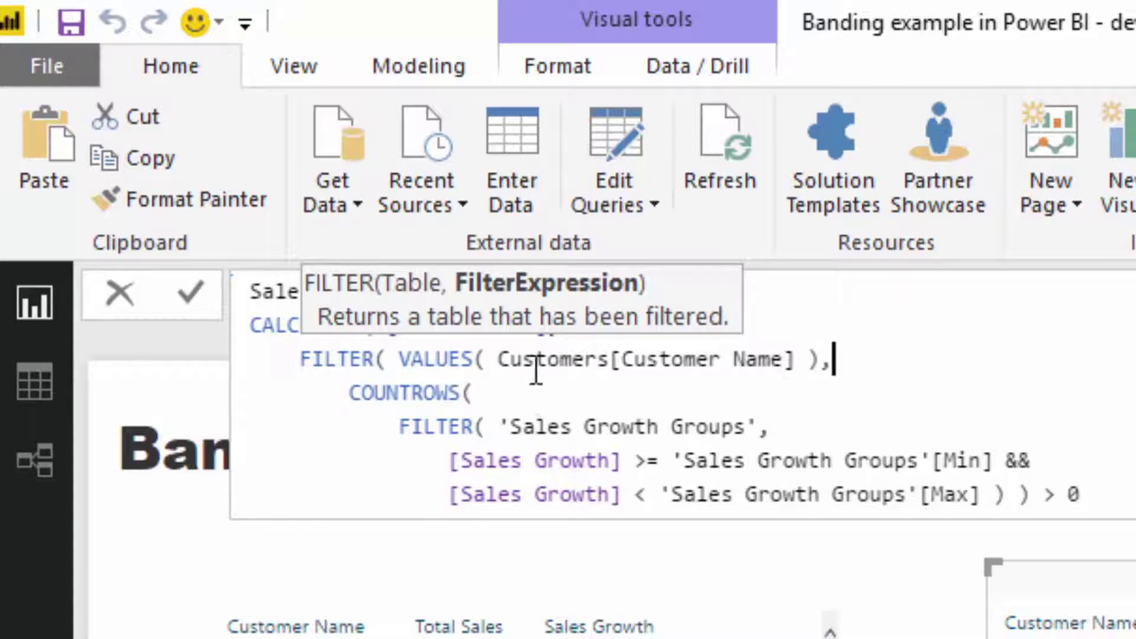
{"action": "left_click", "coordinate": [790, 316]}
- Commit the measure and replace Total Sales and Sales Growth in the second table with Sales per Growth Group
{"action": "key", "text": "Return"}
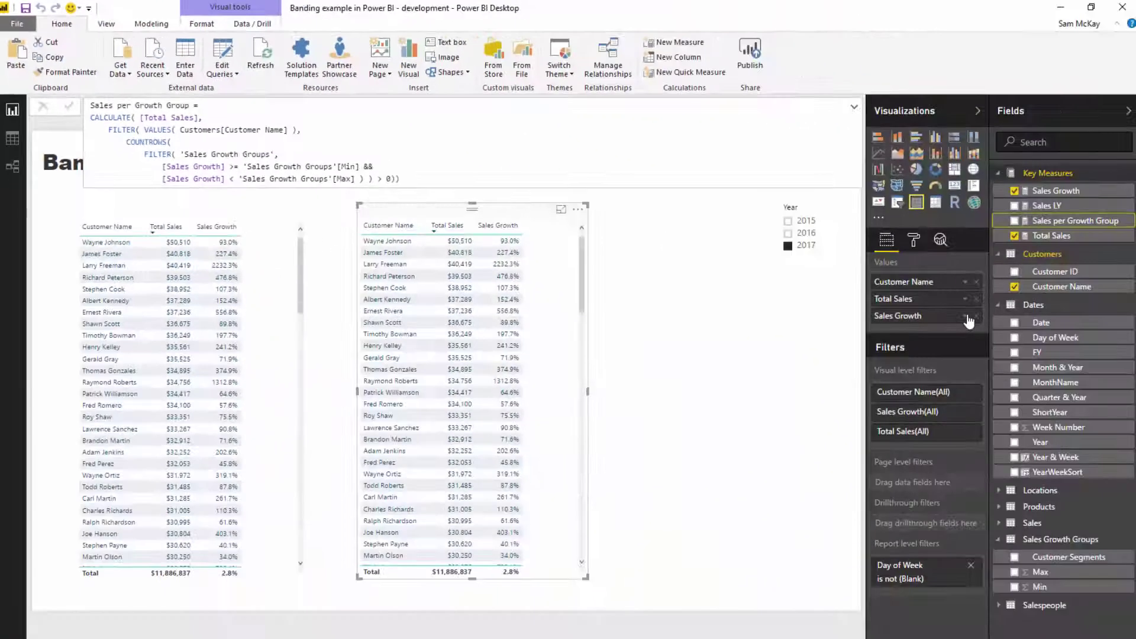
{"action": "left_click", "coordinate": [976, 316]}
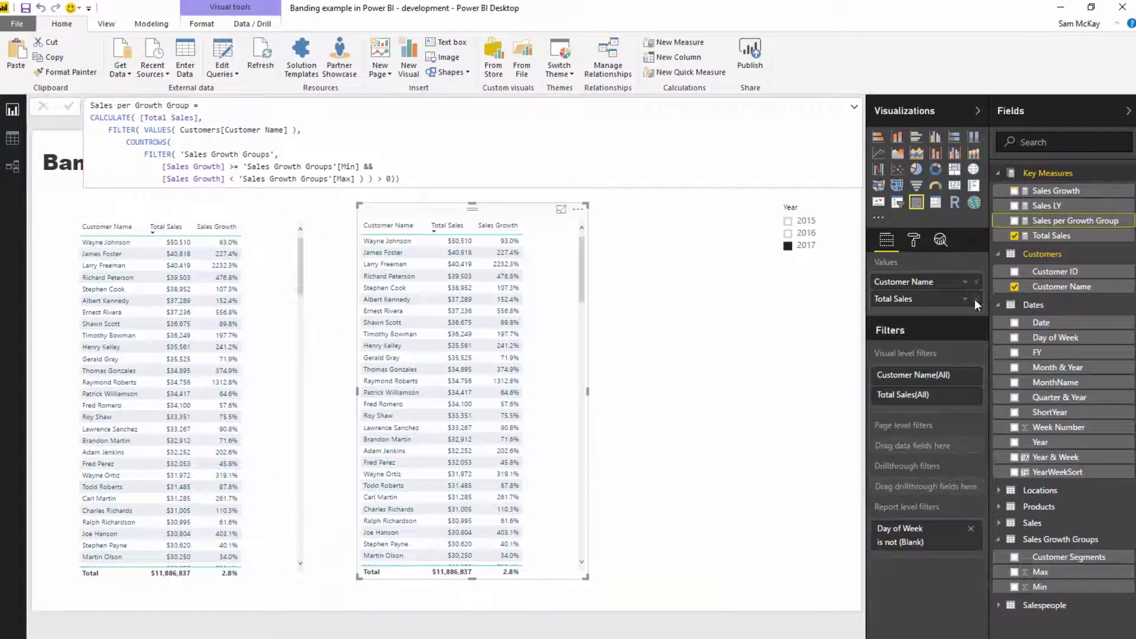
{"action": "left_click", "coordinate": [976, 298]}
{"action": "left_click_drag", "start_coordinate": [1065, 220], "coordinate": [926, 299]}
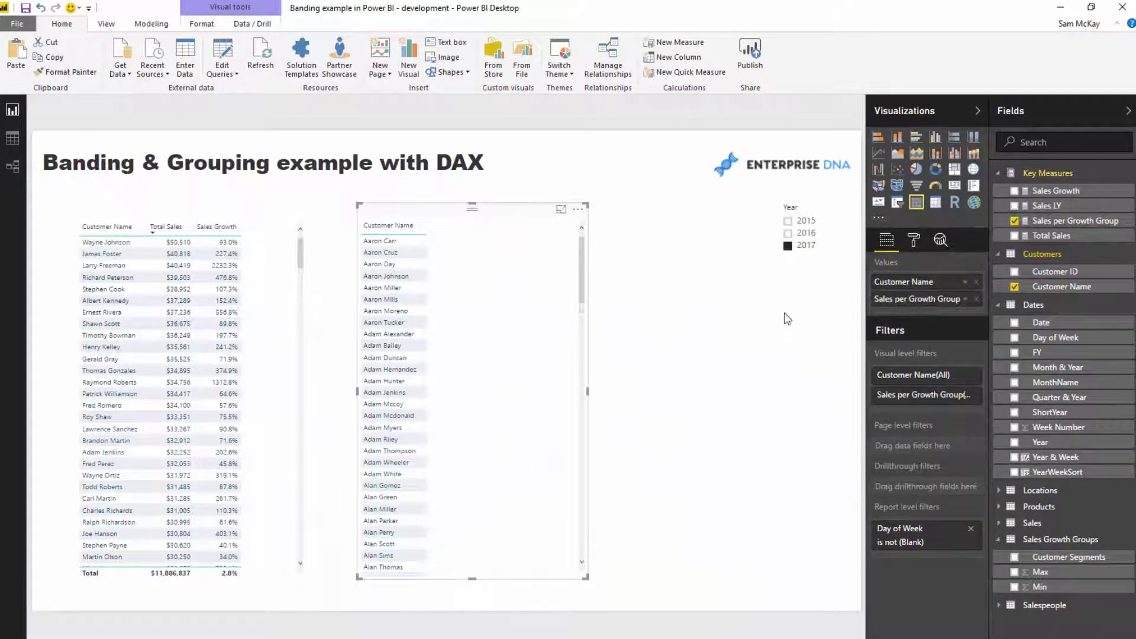
- Format the Sales per Growth Group measure as US dollars
{"action": "left_click", "coordinate": [1058, 236]}
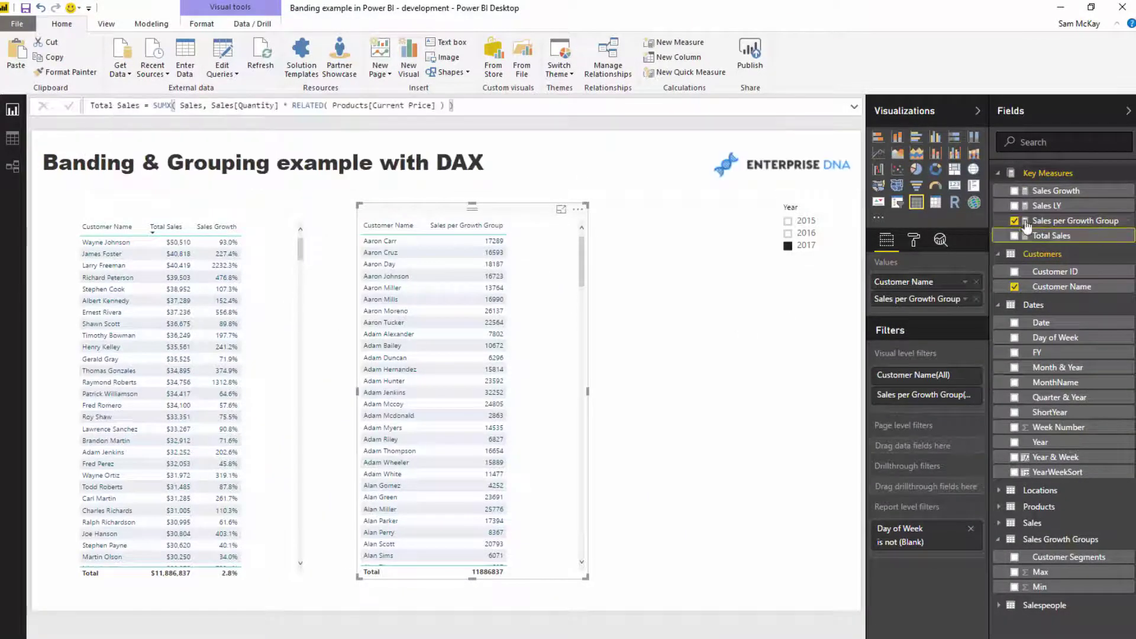
{"action": "left_click", "coordinate": [1071, 221]}
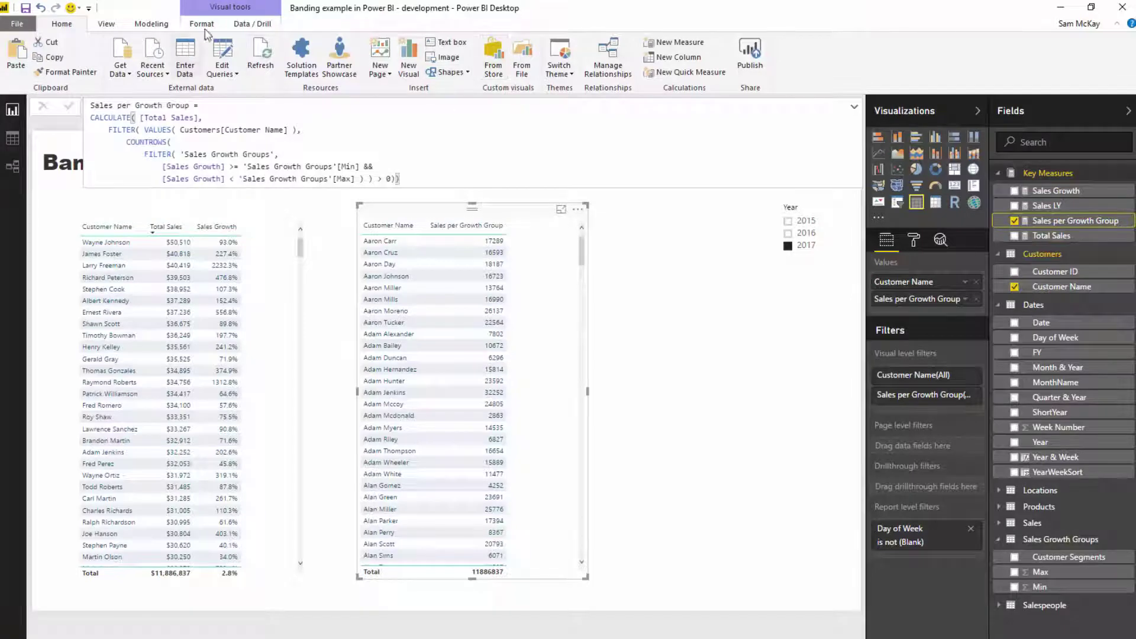
{"action": "left_click", "coordinate": [170, 26]}
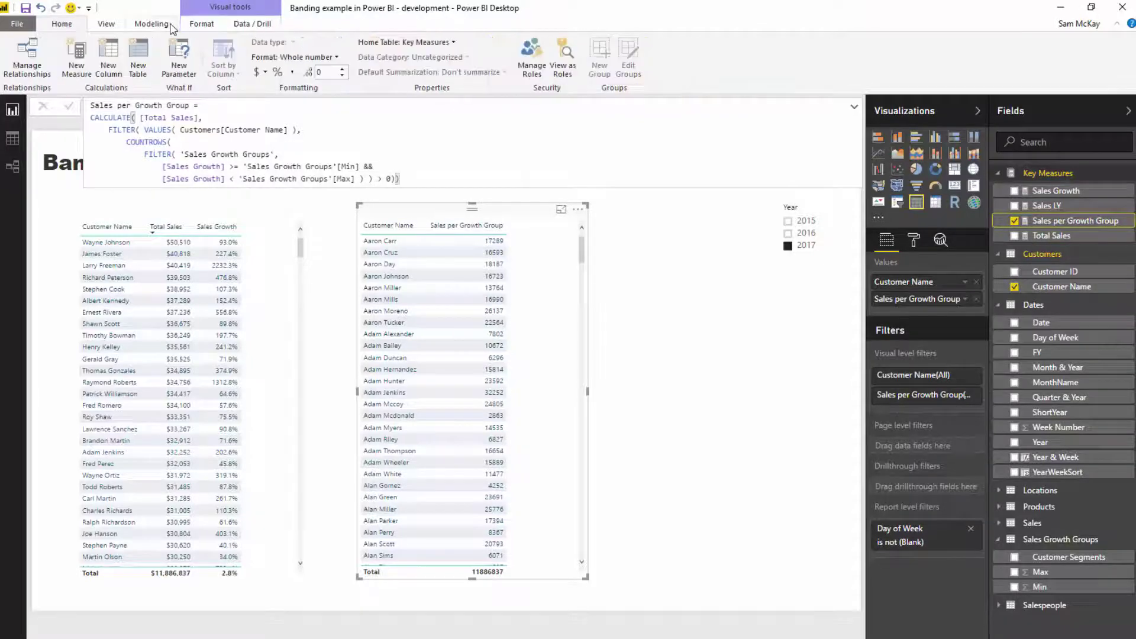
{"action": "left_click", "coordinate": [256, 75]}
{"action": "left_click", "coordinate": [293, 185]}
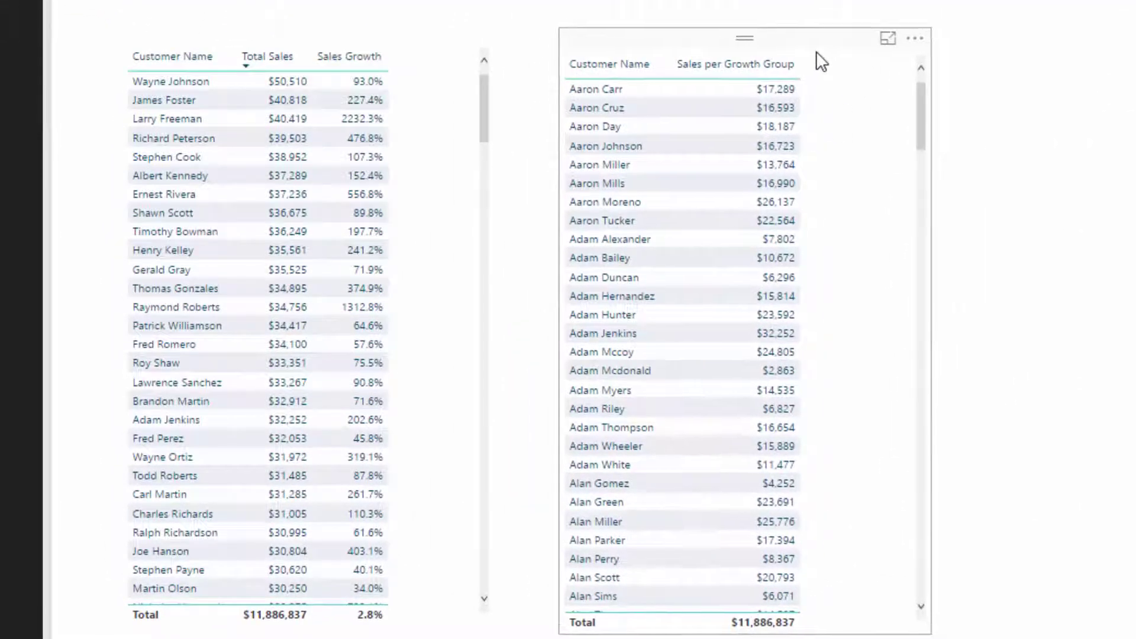
- Sort the first table by customer name and the second by Sales per Growth Group
{"action": "left_click", "coordinate": [186, 62]}
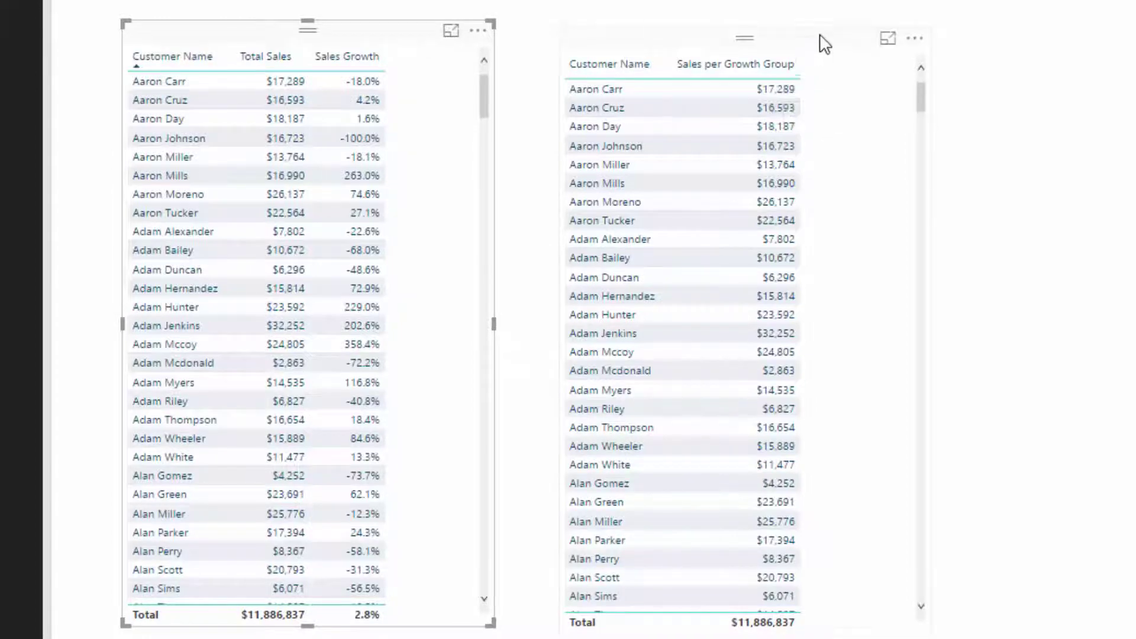
{"action": "left_click", "coordinate": [926, 52]}
{"action": "left_click", "coordinate": [733, 63]}
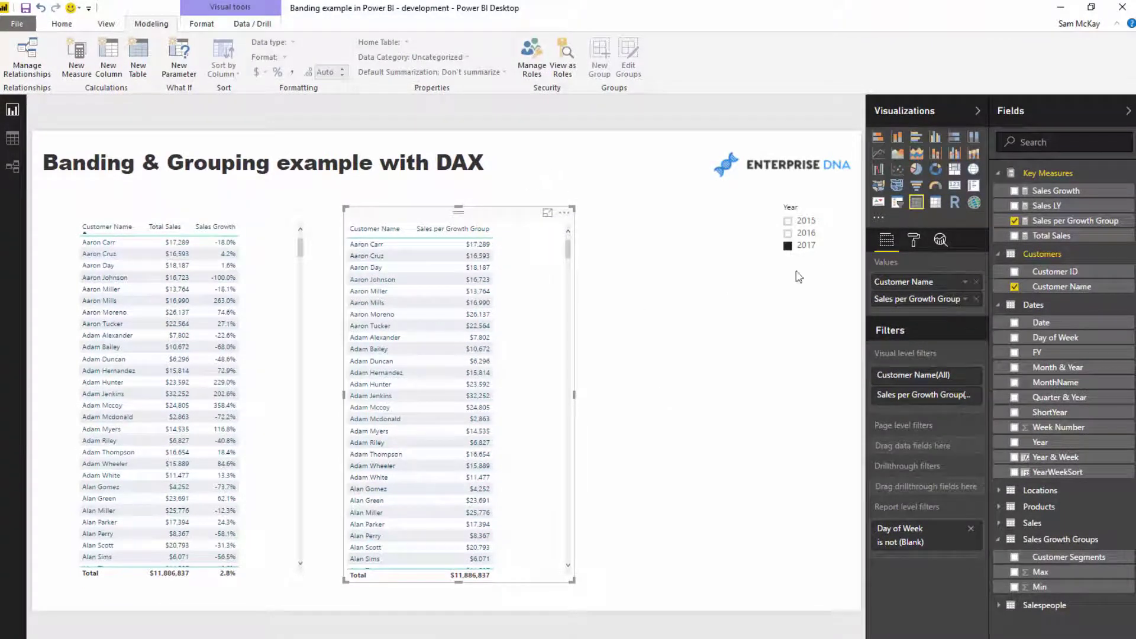
- Convert the copied table to a matrix, widen it, and add Customer Segments to Columns
{"action": "left_click", "coordinate": [935, 204]}
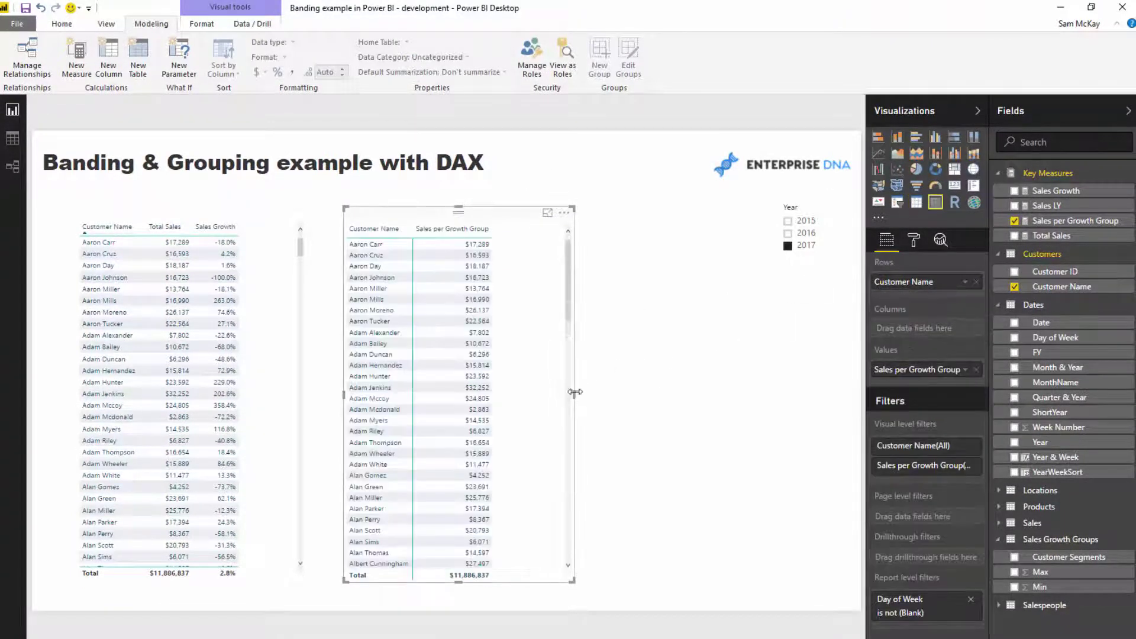
{"action": "left_click_drag", "start_coordinate": [574, 394], "coordinate": [720, 395]}
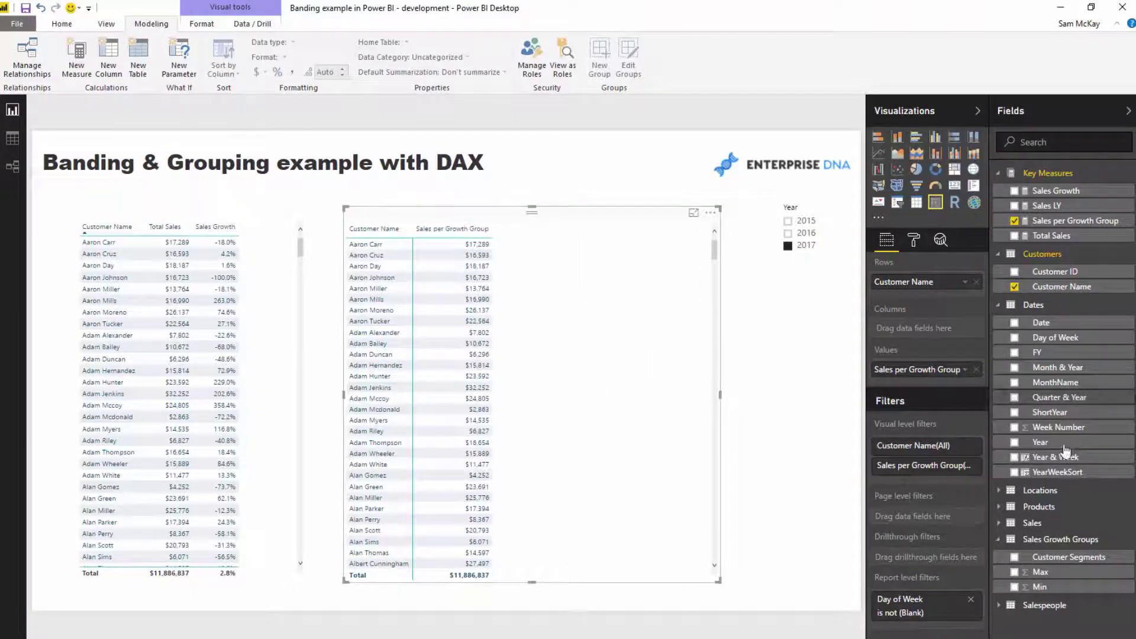
{"action": "left_click_drag", "start_coordinate": [1083, 557], "coordinate": [926, 324]}
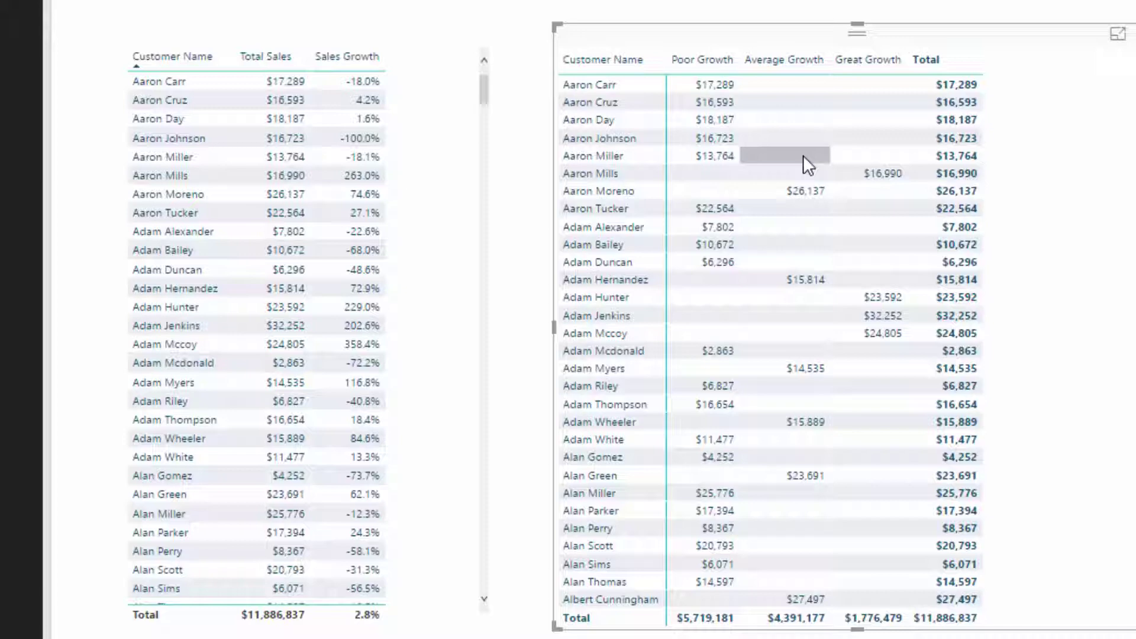
{"action": "mouse_move", "coordinate": [990, 45]}
{"action": "left_mouse_down"}
{"action": "mouse_move", "coordinate": [978, 35]}
{"action": "mouse_move", "coordinate": [1003, 46]}
{"action": "left_mouse_up"}
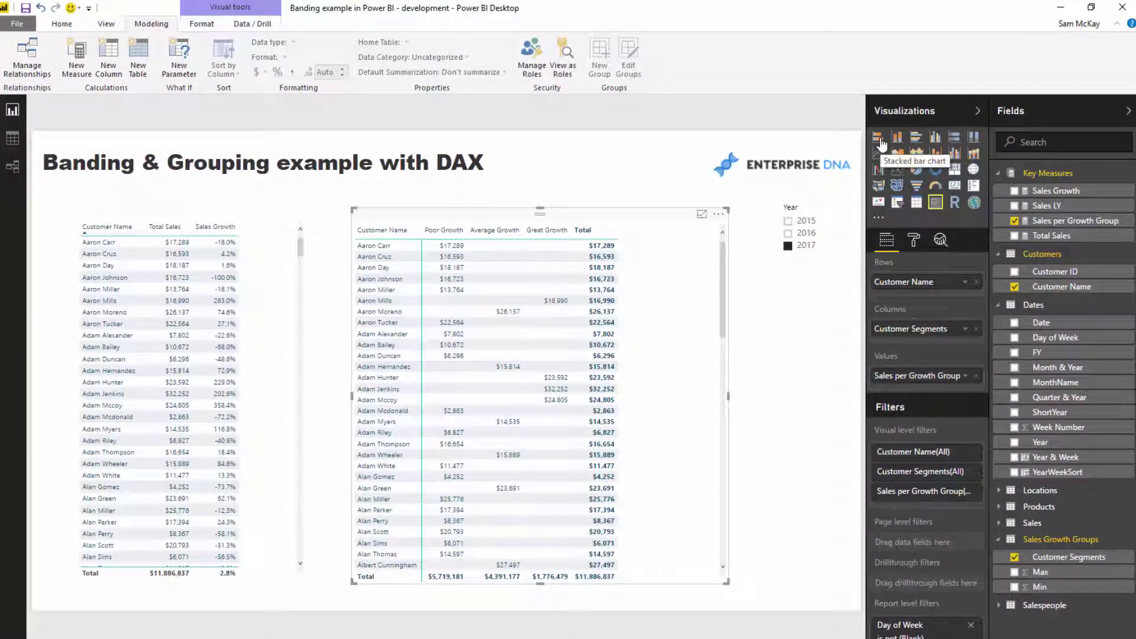
- Convert the matrix to a stacked bar chart coloured by Customer Segments, sorted by Sales per Growth Group
{"action": "left_click", "coordinate": [878, 140]}
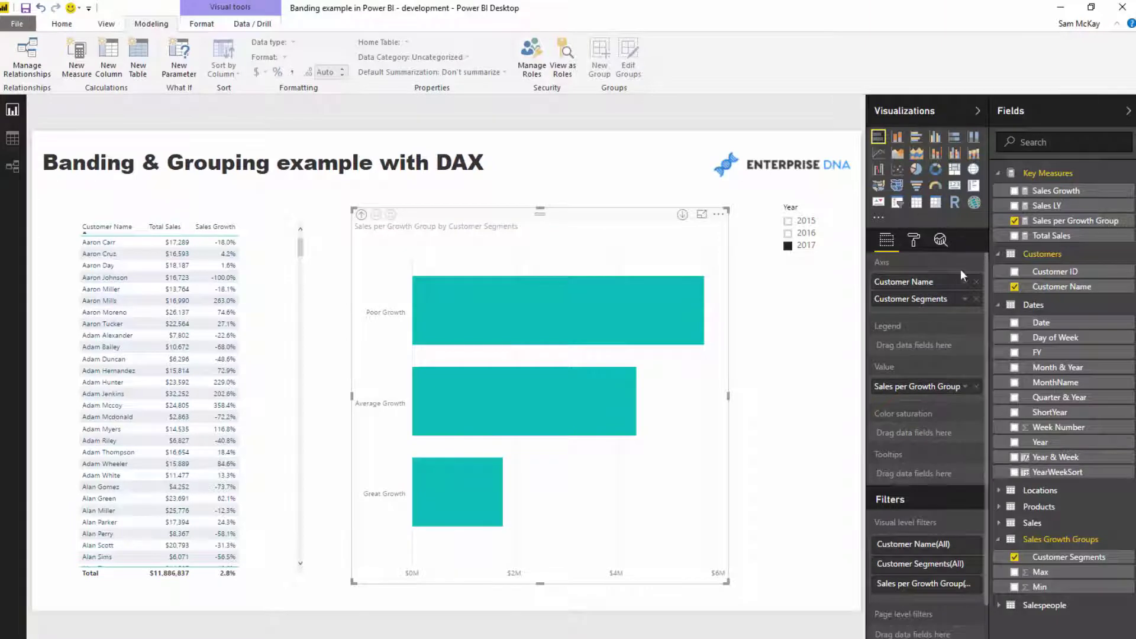
{"action": "left_click_drag", "start_coordinate": [938, 319], "coordinate": [941, 349]}
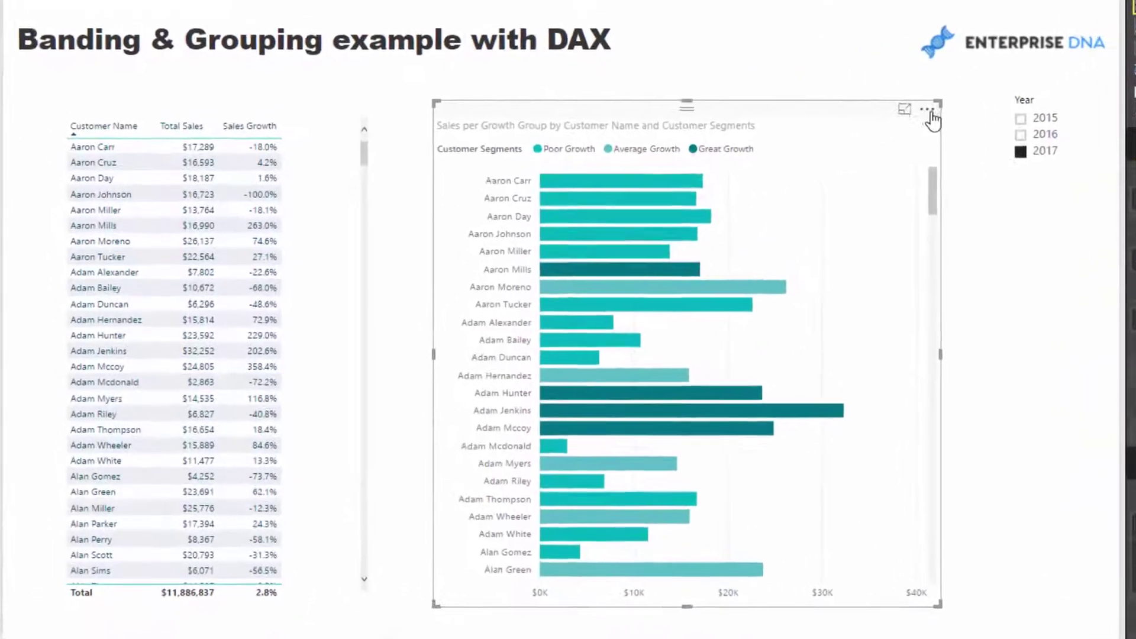
{"action": "left_click", "coordinate": [718, 214]}
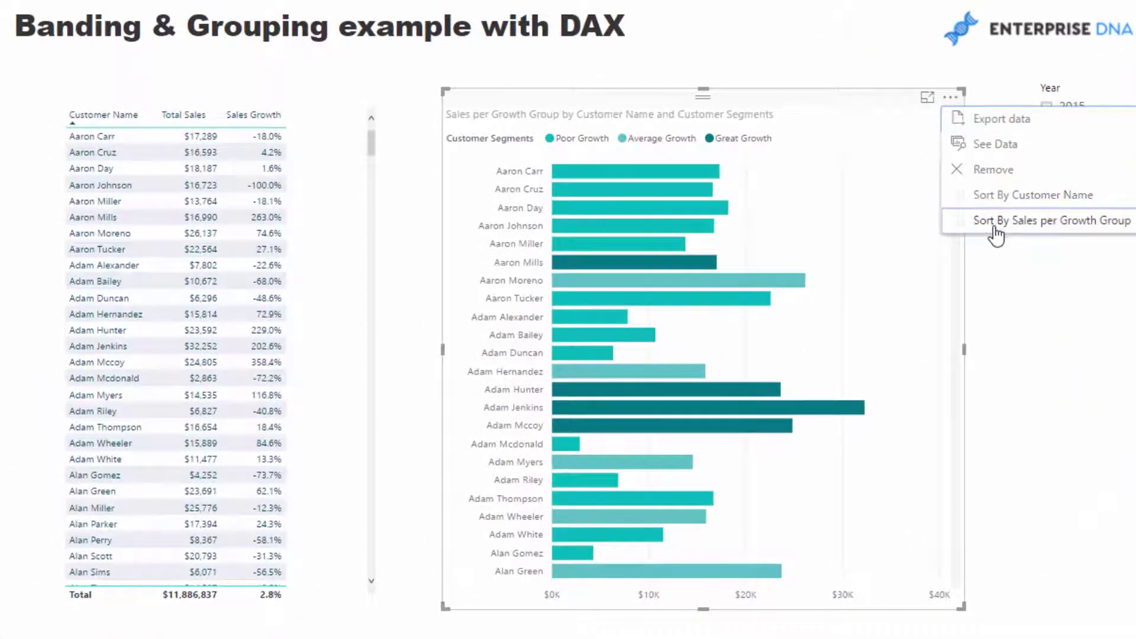
{"action": "left_click", "coordinate": [995, 229]}
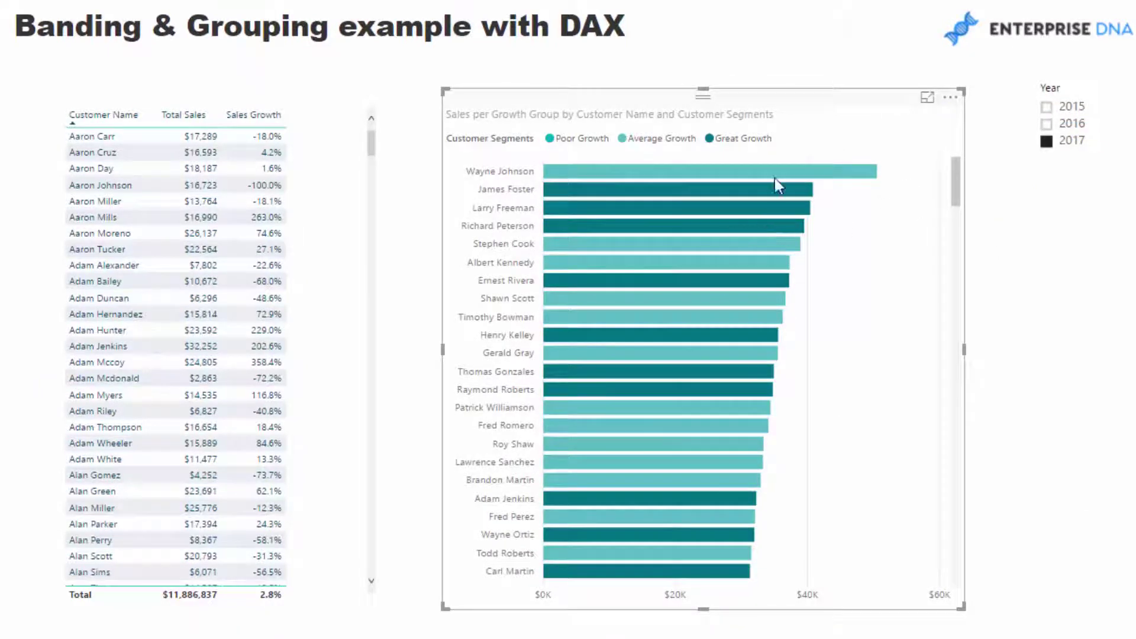
{"action": "mouse_move", "coordinate": [774, 175]}
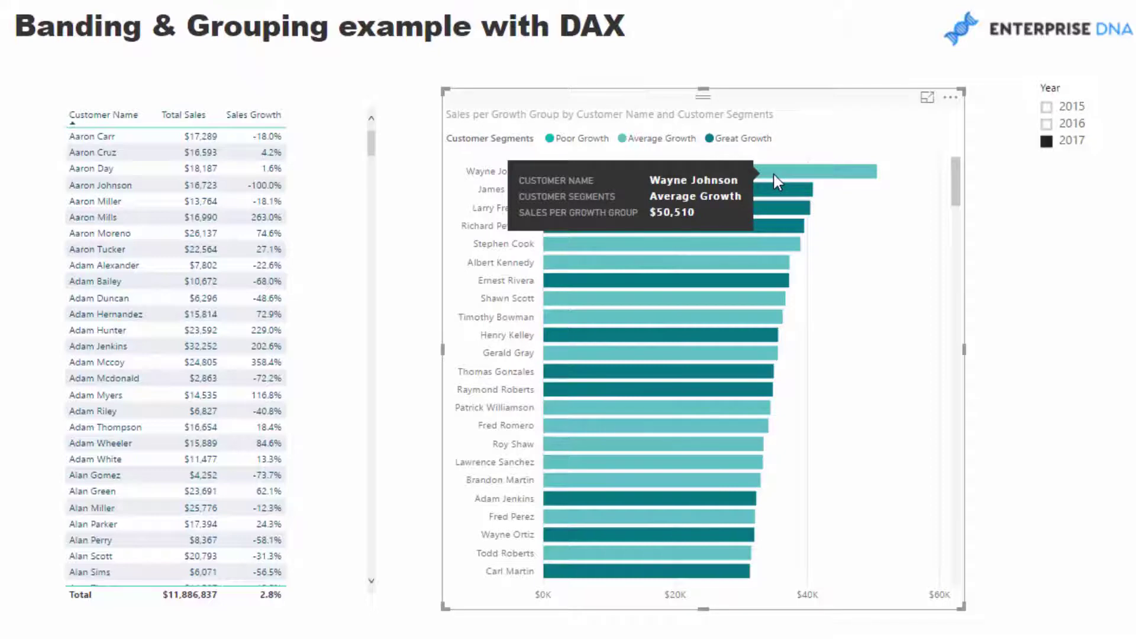
{"action": "left_click", "coordinate": [313, 184]}
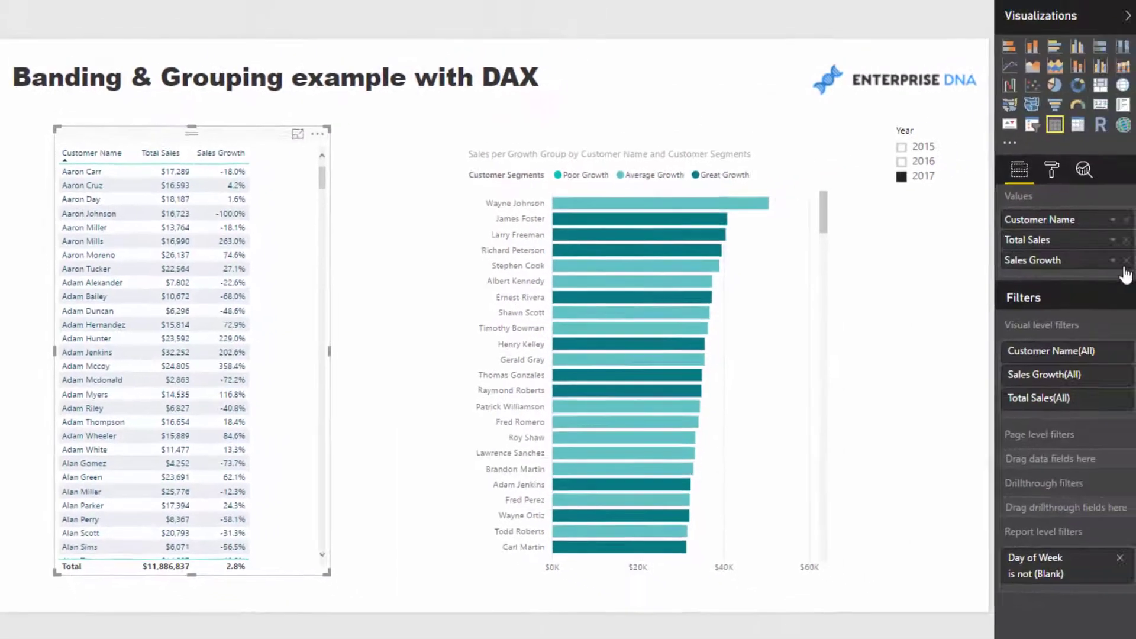
- Drop Sales Growth and turn the first table into a bar chart sorted by Total Sales
{"action": "left_click", "coordinate": [1124, 260]}
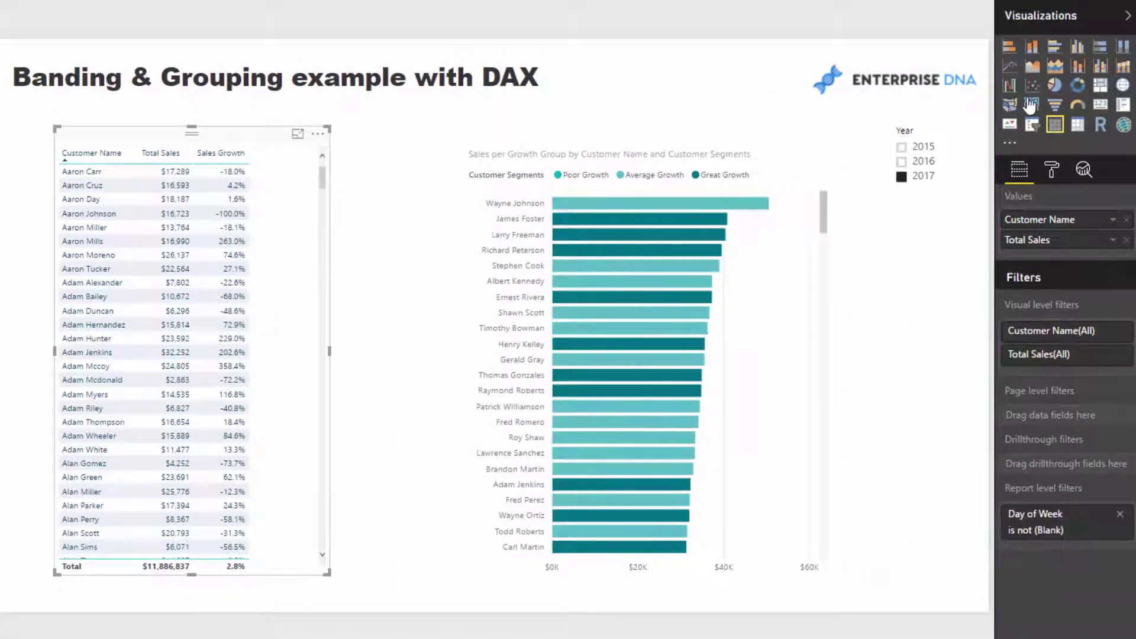
{"action": "left_click", "coordinate": [1011, 48]}
{"action": "left_click", "coordinate": [318, 134]}
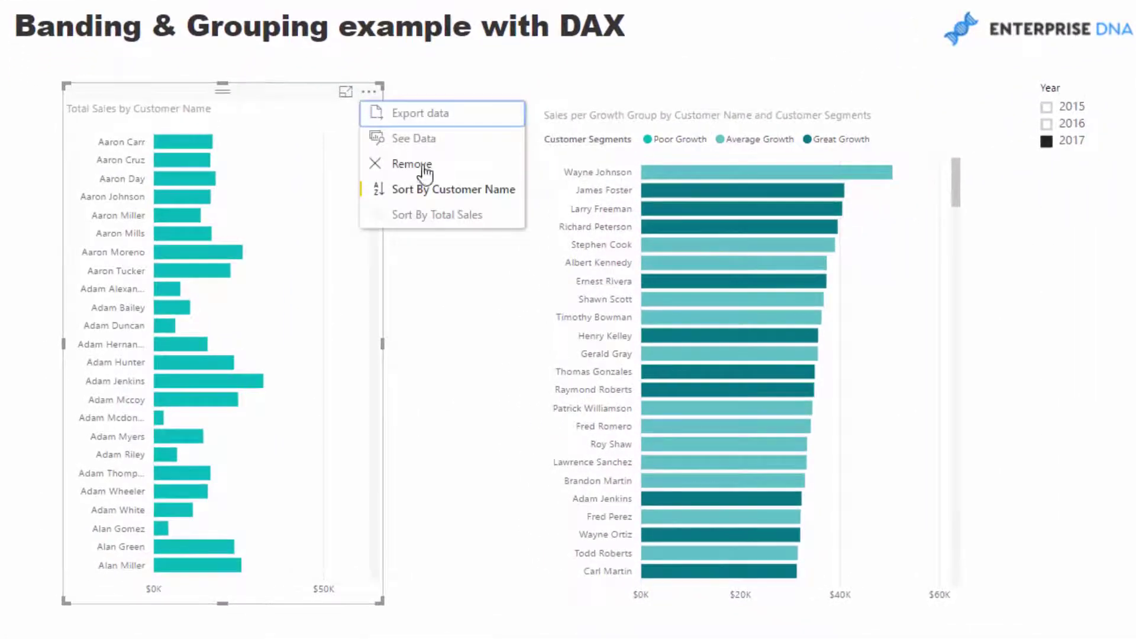
{"action": "left_click", "coordinate": [437, 214]}
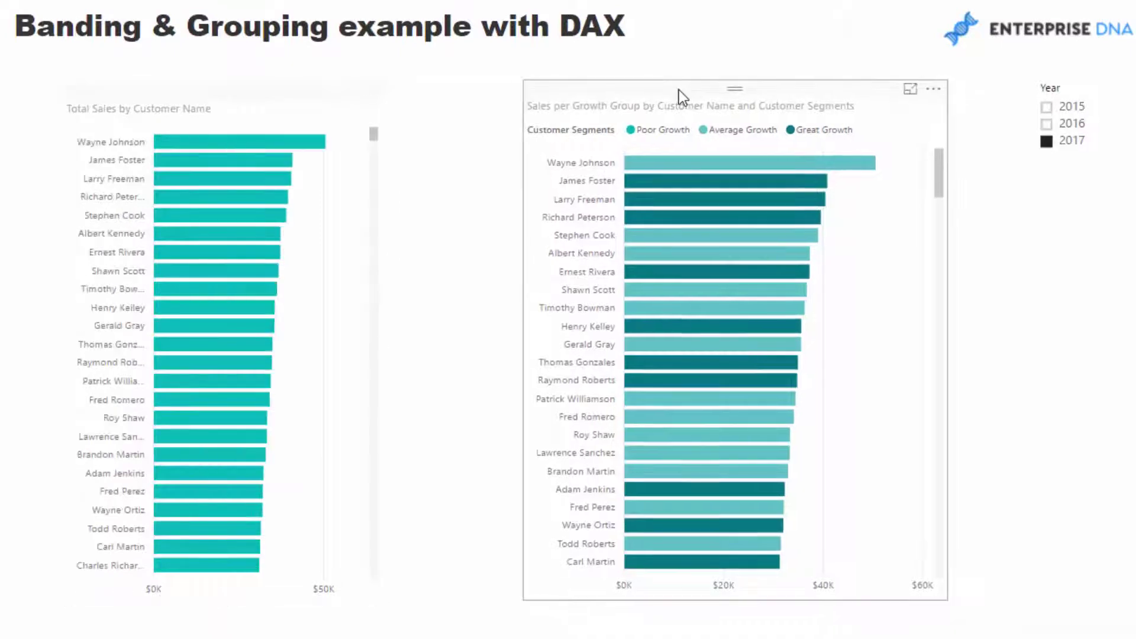
- Move the Total Sales bar chart further left and widen it
{"action": "left_click", "coordinate": [679, 92]}
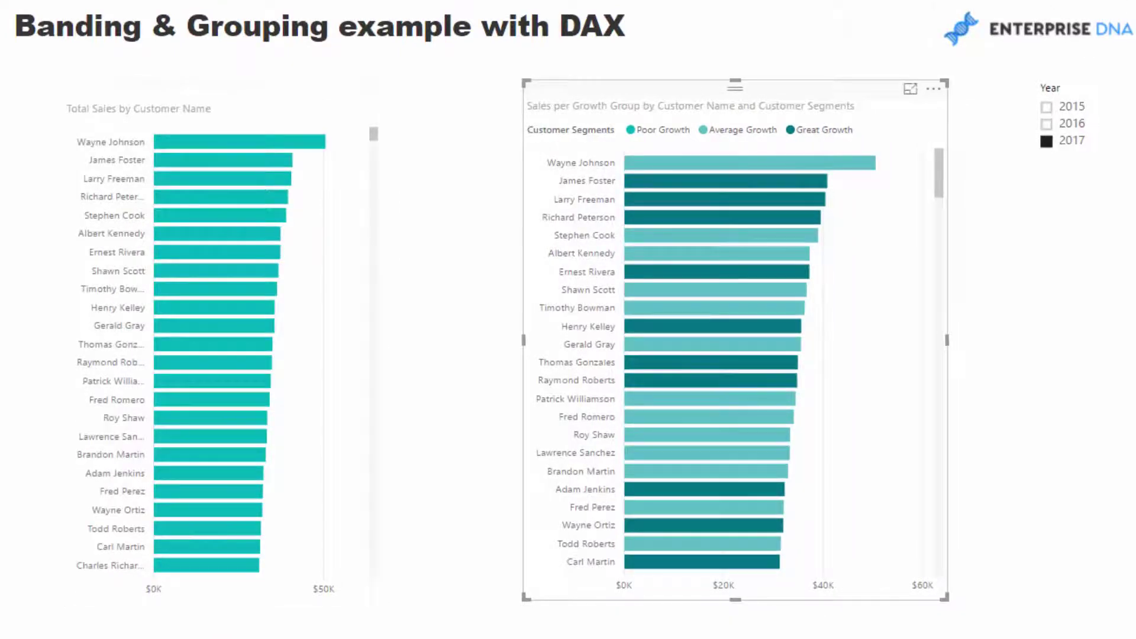
{"action": "mouse_move", "coordinate": [774, 238]}
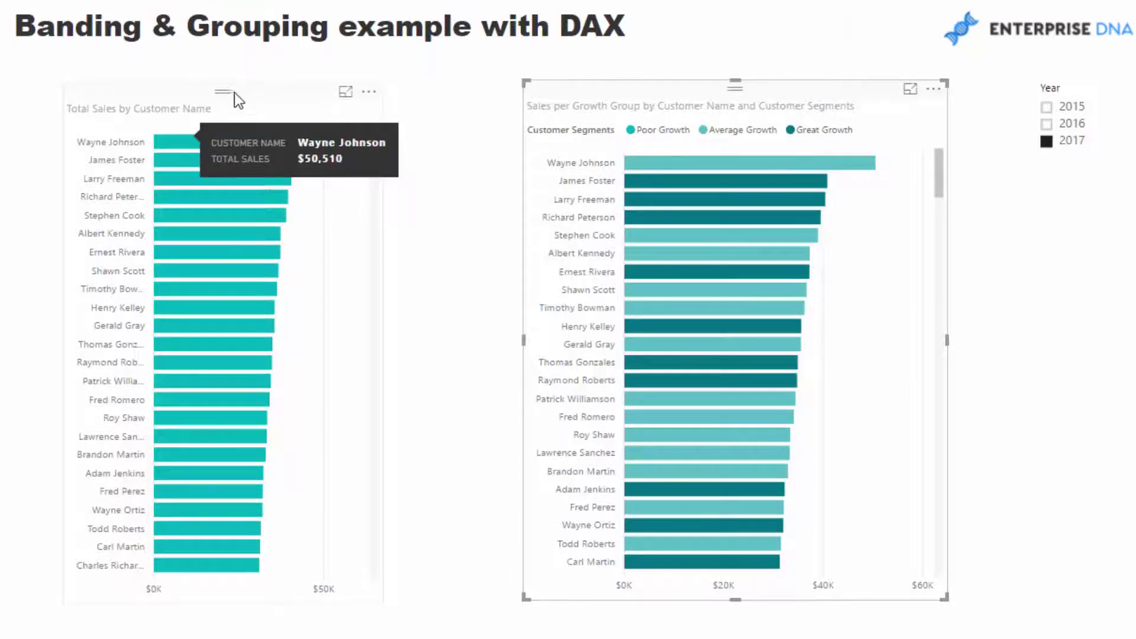
{"action": "left_click_drag", "start_coordinate": [235, 92], "coordinate": [211, 122]}
{"action": "left_click_drag", "start_coordinate": [346, 346], "coordinate": [409, 349]}
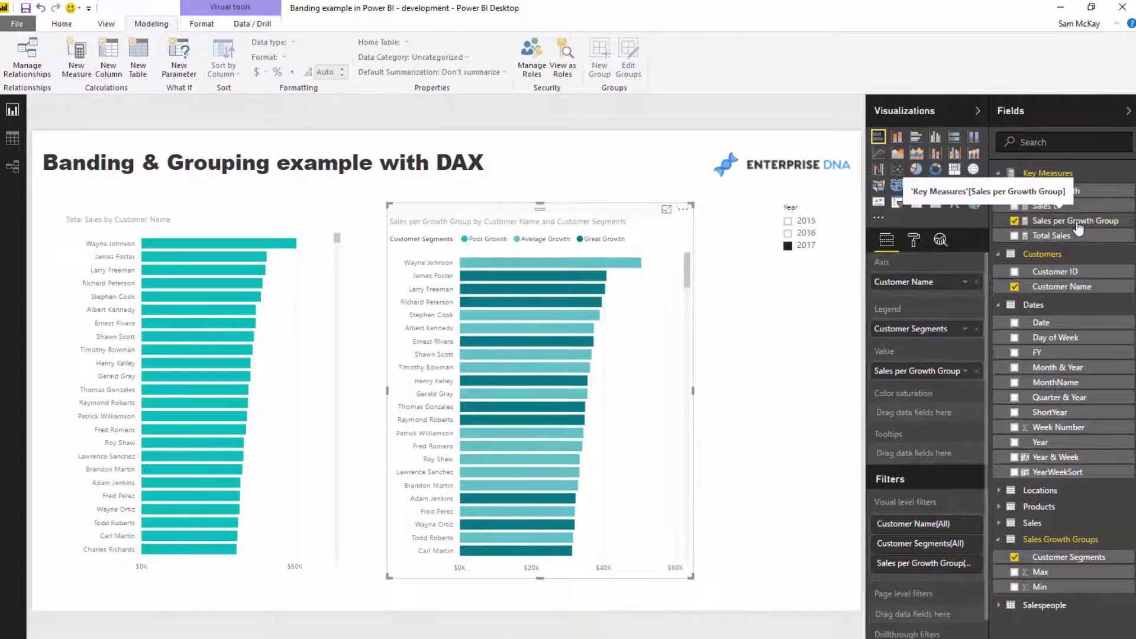
- Inspect the Sales per Growth Group formula and move the segmented bar chart lower on the page
{"action": "left_click", "coordinate": [1076, 223]}
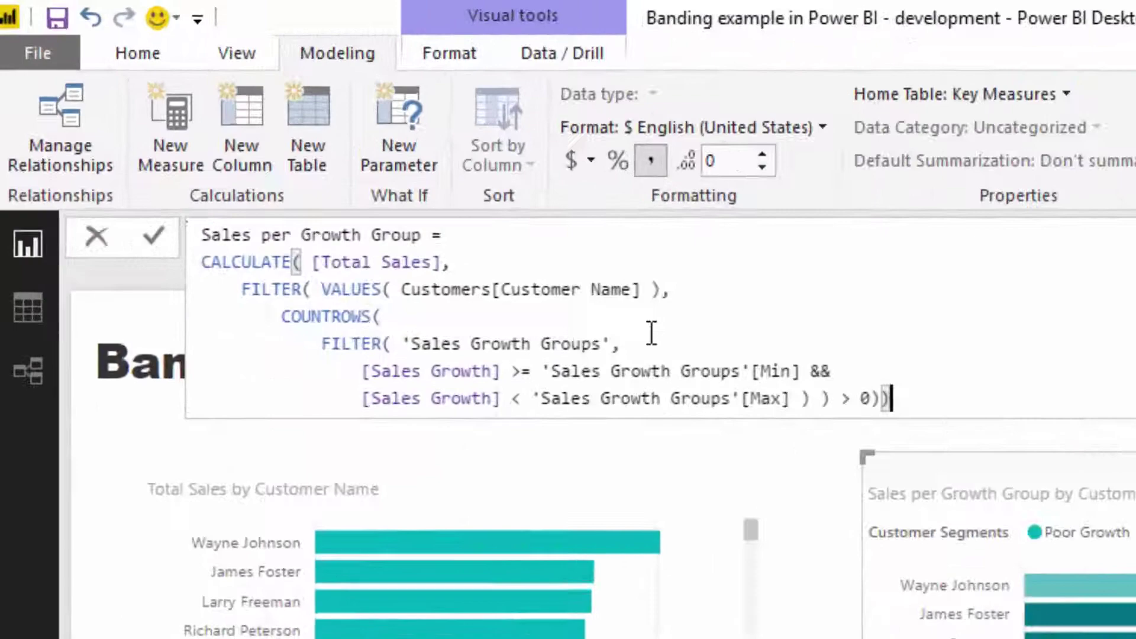
{"action": "key", "text": "ctrl+a"}
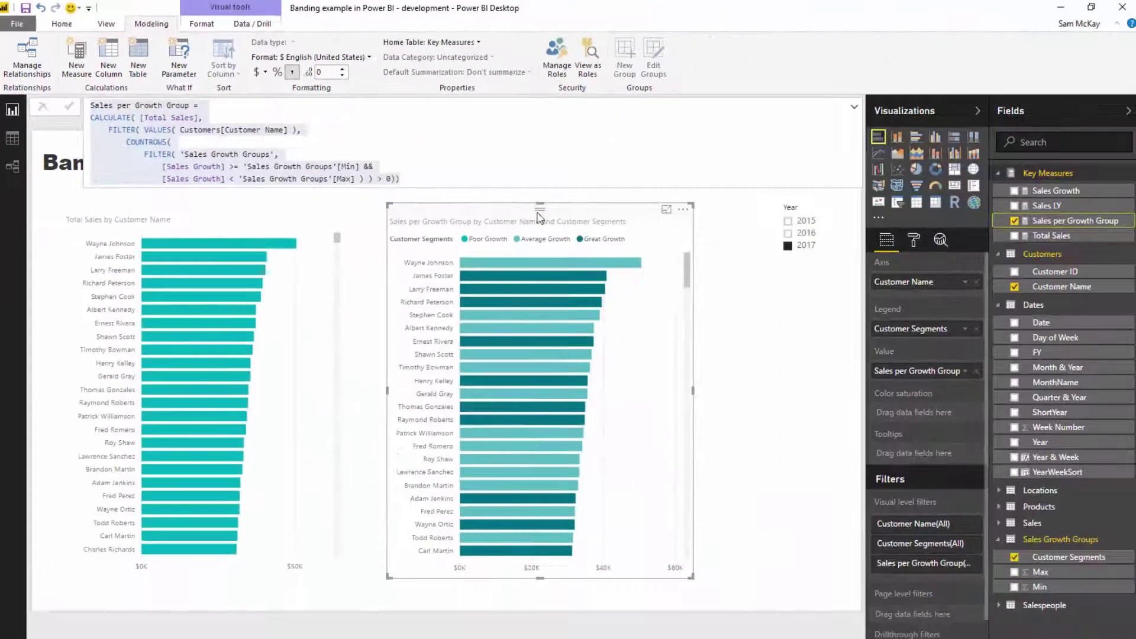
{"action": "left_click_drag", "start_coordinate": [539, 201], "coordinate": [539, 371]}
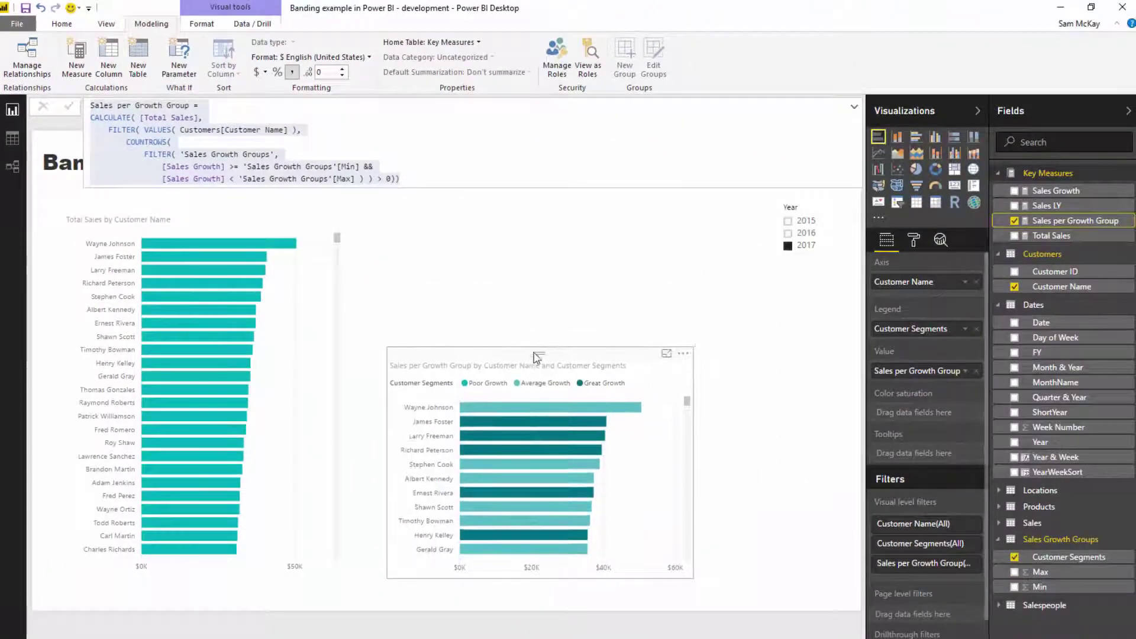
{"action": "left_click", "coordinate": [586, 322]}
- Add a scatter chart with Sales per Growth Group on Y, Sales LY on X, Customer Name as details
{"action": "left_click", "coordinate": [894, 172]}
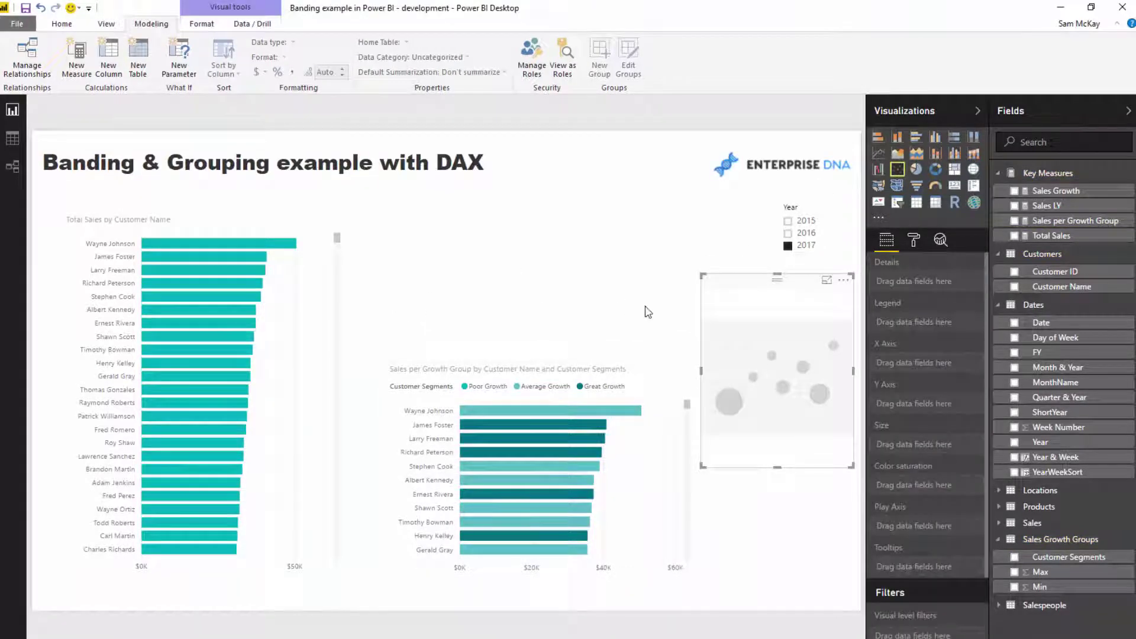
{"action": "left_click_drag", "start_coordinate": [751, 338], "coordinate": [542, 317]}
{"action": "left_click_drag", "start_coordinate": [1065, 220], "coordinate": [896, 407]}
{"action": "left_click_drag", "start_coordinate": [945, 350], "coordinate": [923, 363]}
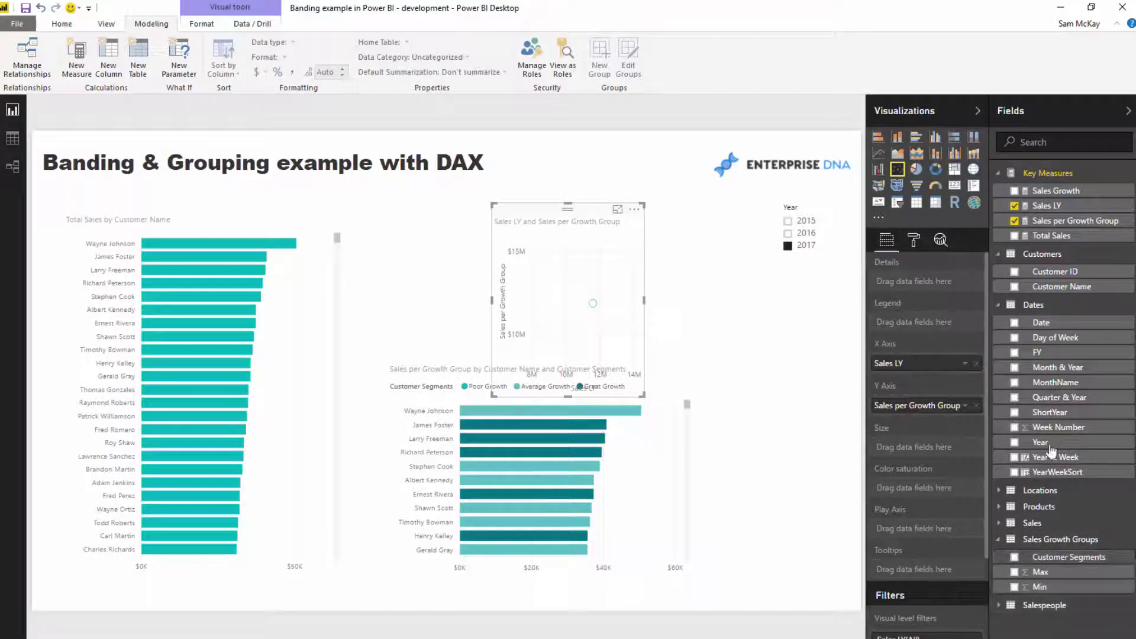
{"action": "left_click_drag", "start_coordinate": [1056, 287], "coordinate": [920, 293]}
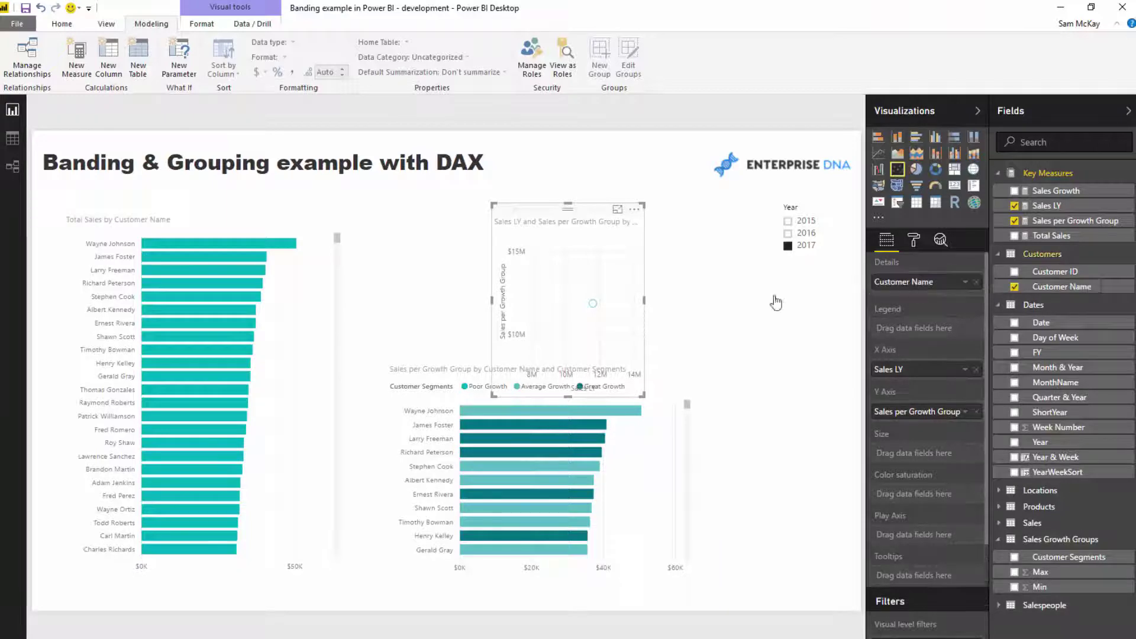
- Make the scatter chart wider and shorter and turn on Fill point in its formatting
{"action": "left_click_drag", "start_coordinate": [644, 396], "coordinate": [734, 349]}
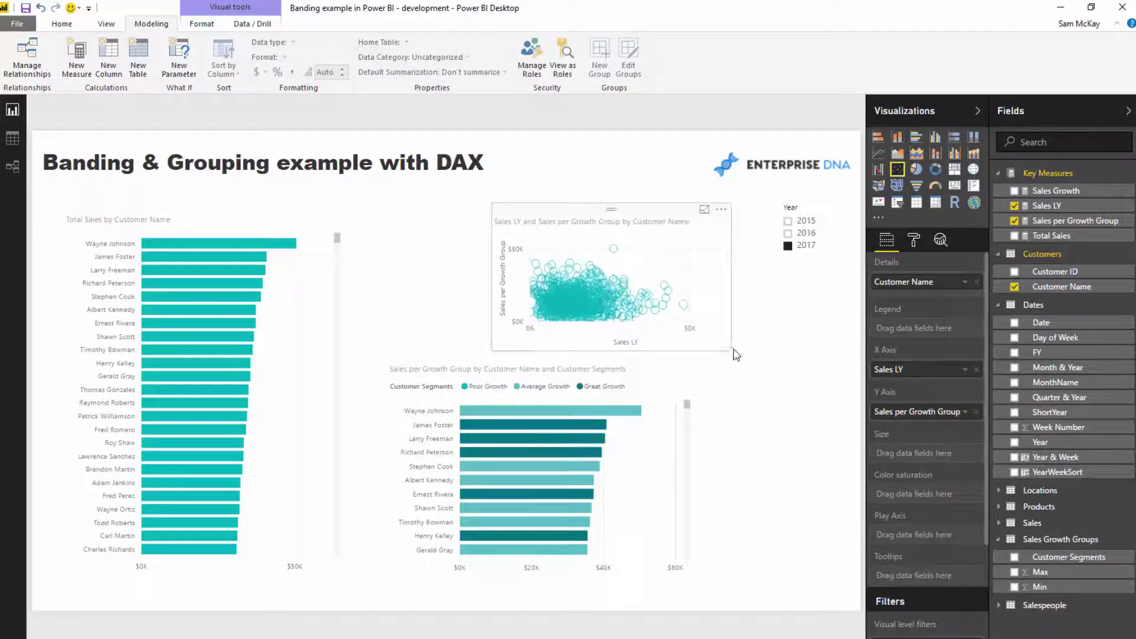
{"action": "left_click_drag", "start_coordinate": [490, 210], "coordinate": [381, 202]}
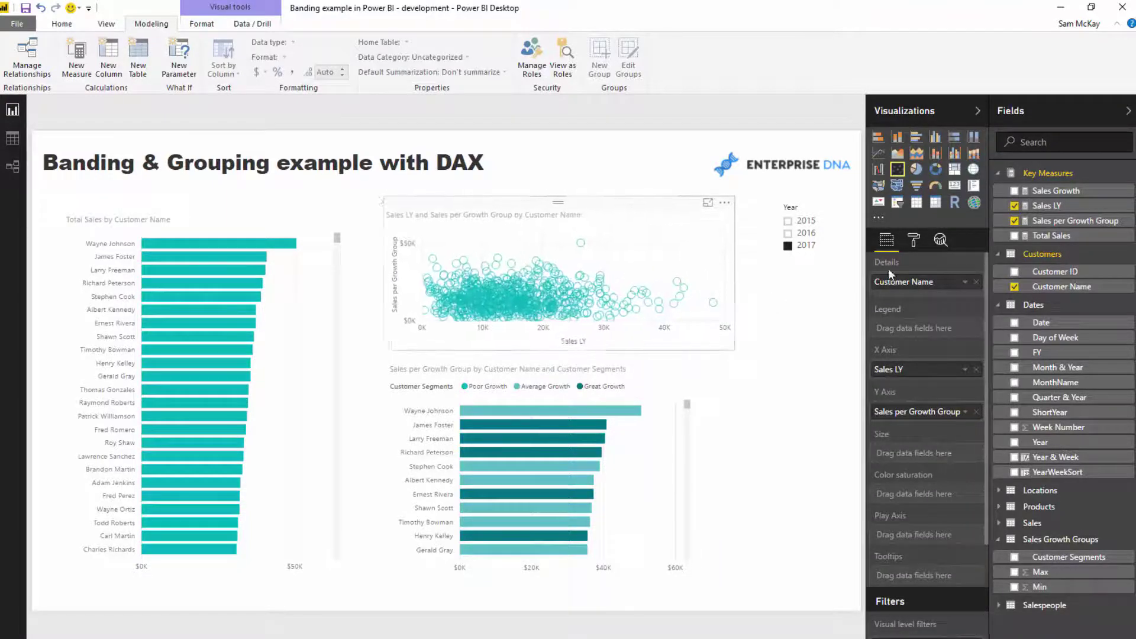
{"action": "left_click", "coordinate": [843, 318]}
{"action": "left_click", "coordinate": [729, 278]}
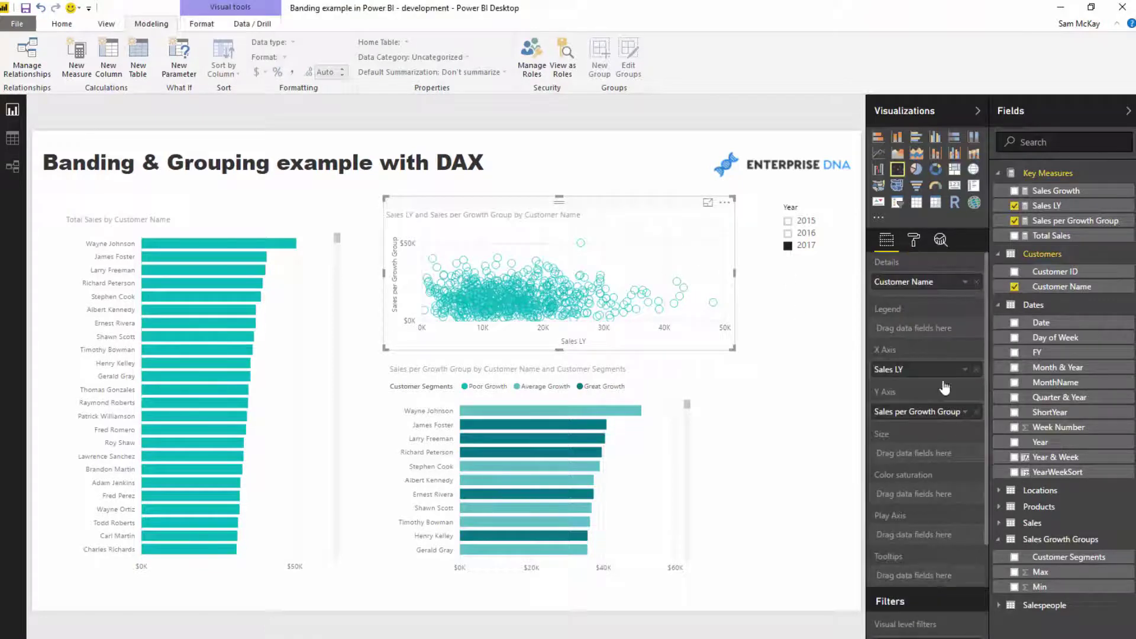
{"action": "left_click", "coordinate": [913, 242]}
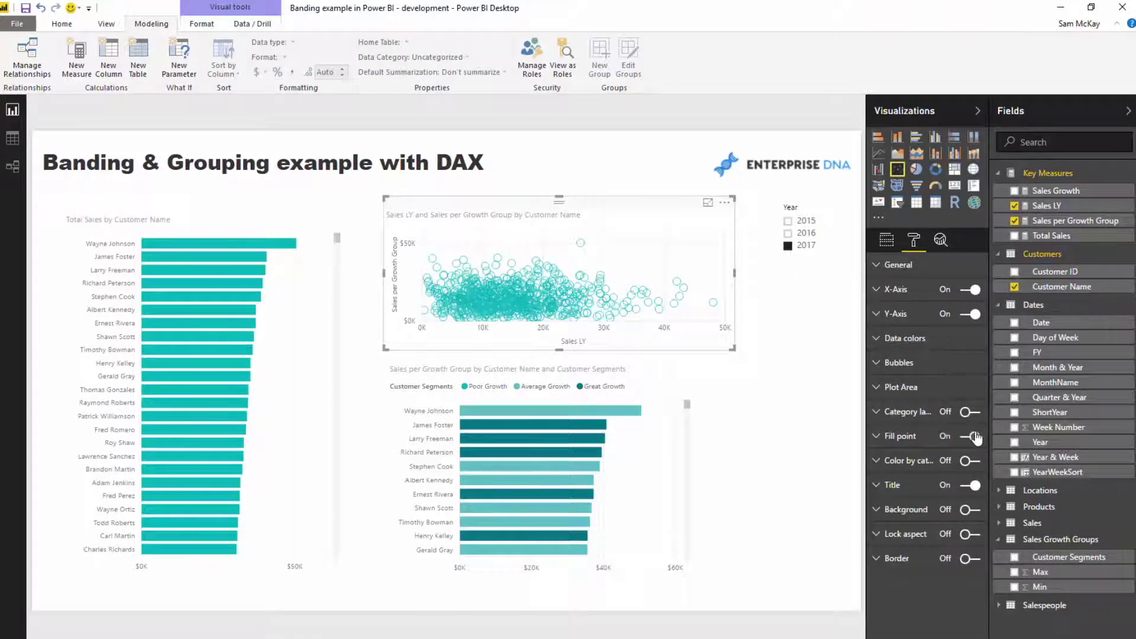
{"action": "mouse_move", "coordinate": [541, 306]}
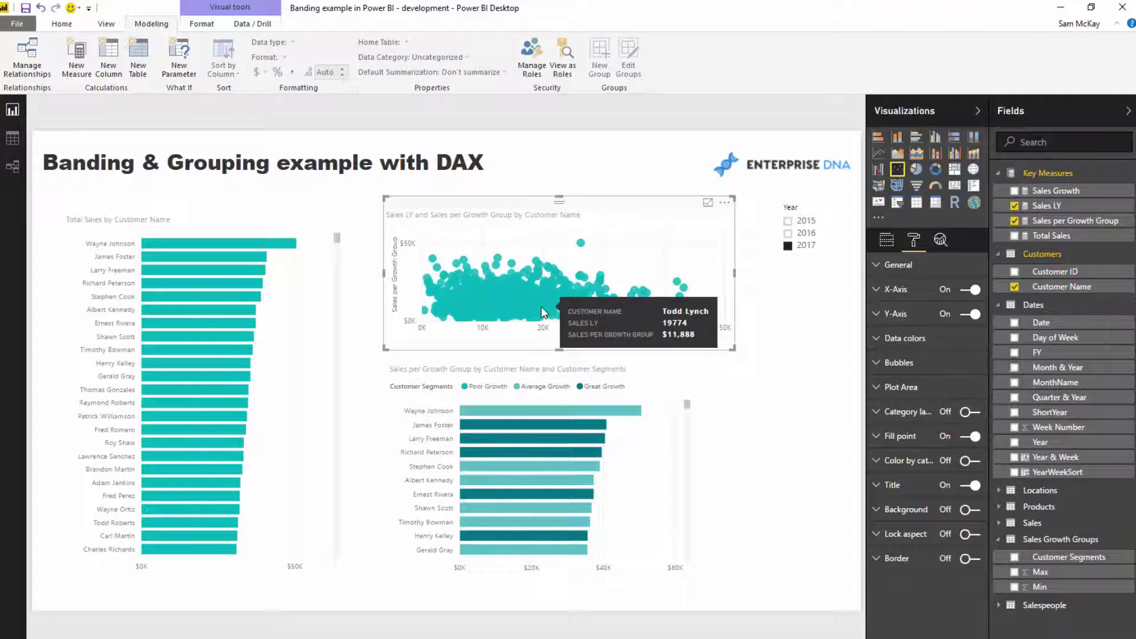
- Check the lower bar chart's fields and review the Sales per Growth Group formula
{"action": "left_click", "coordinate": [675, 378]}
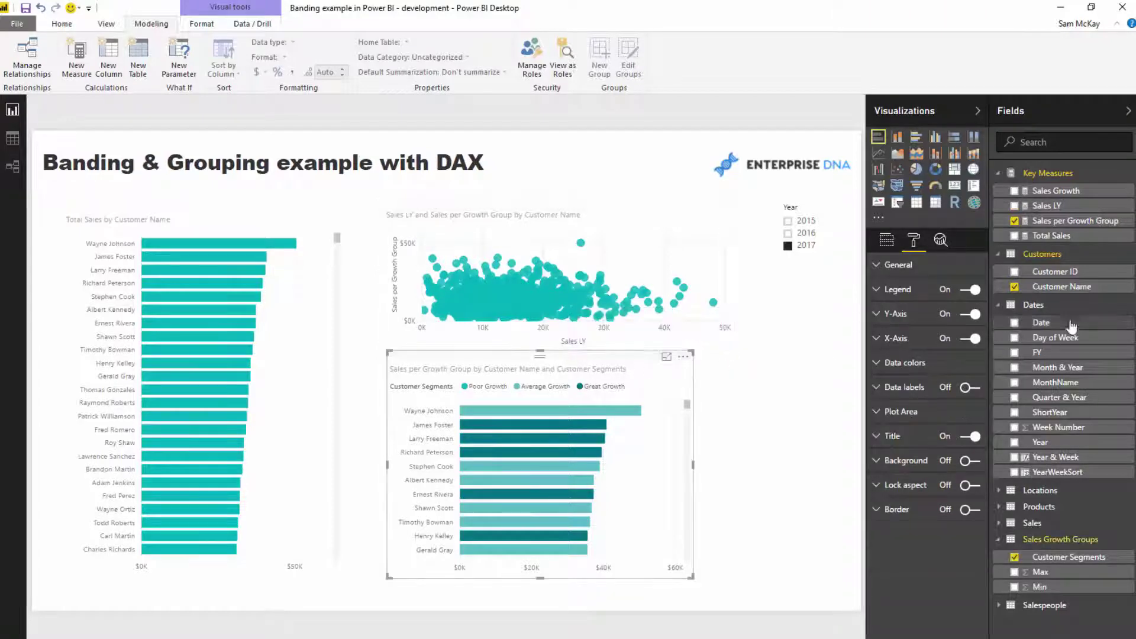
{"action": "left_click", "coordinate": [886, 240]}
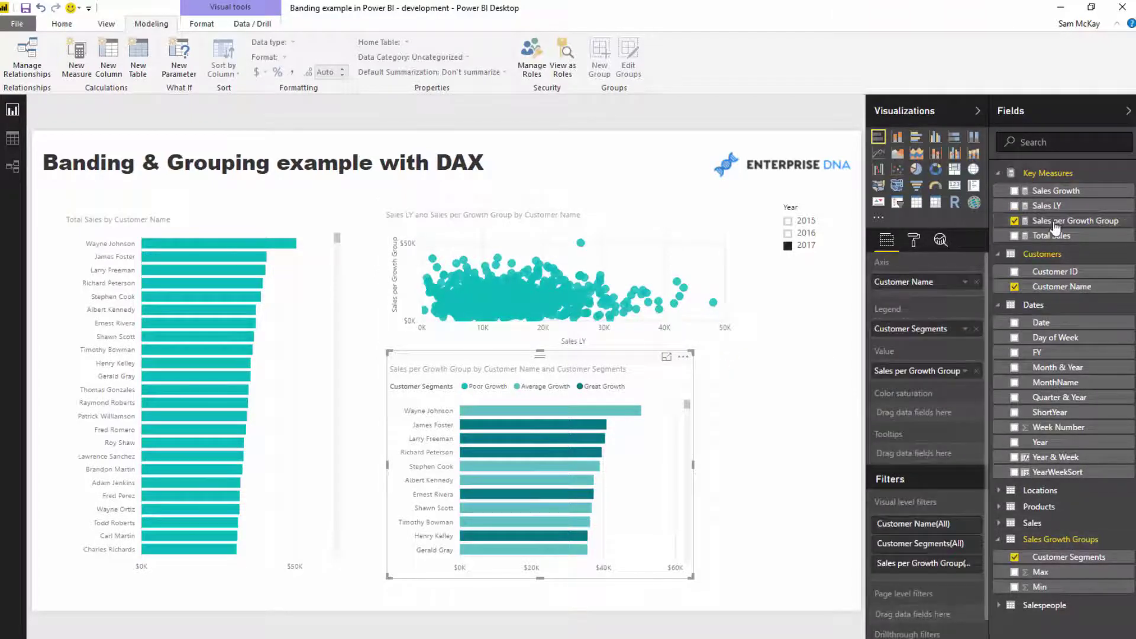
{"action": "left_click", "coordinate": [1076, 221]}
{"action": "left_click_drag", "start_coordinate": [417, 181], "coordinate": [72, 106]}
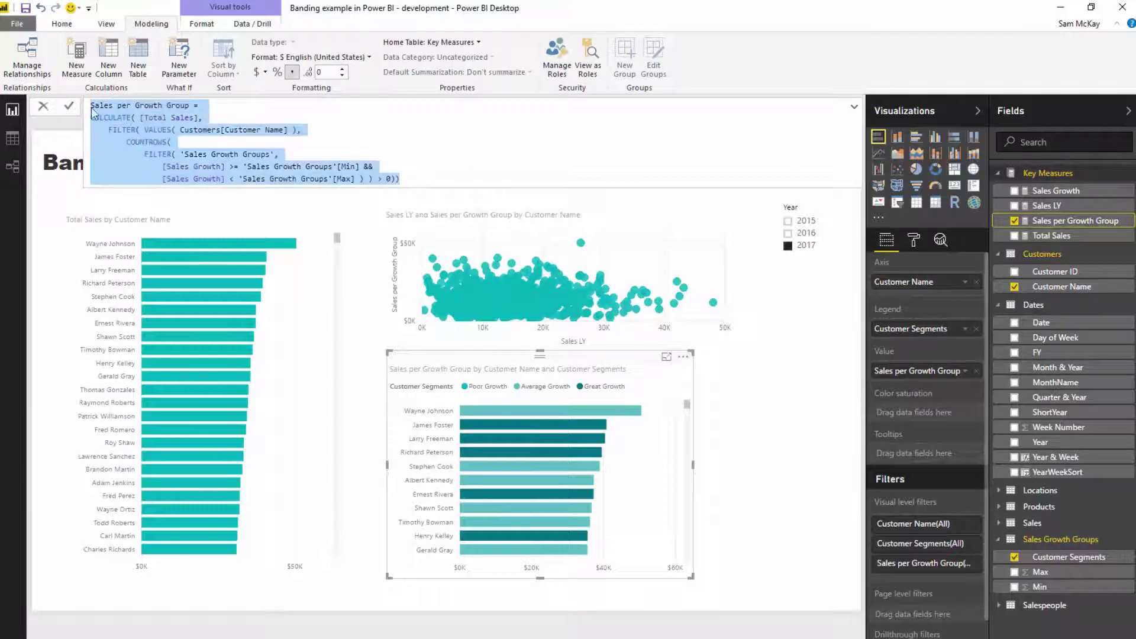
- Colour the scatter points by Customer Segments and make the lower bar chart shorter and wider
{"action": "left_click", "coordinate": [643, 240]}
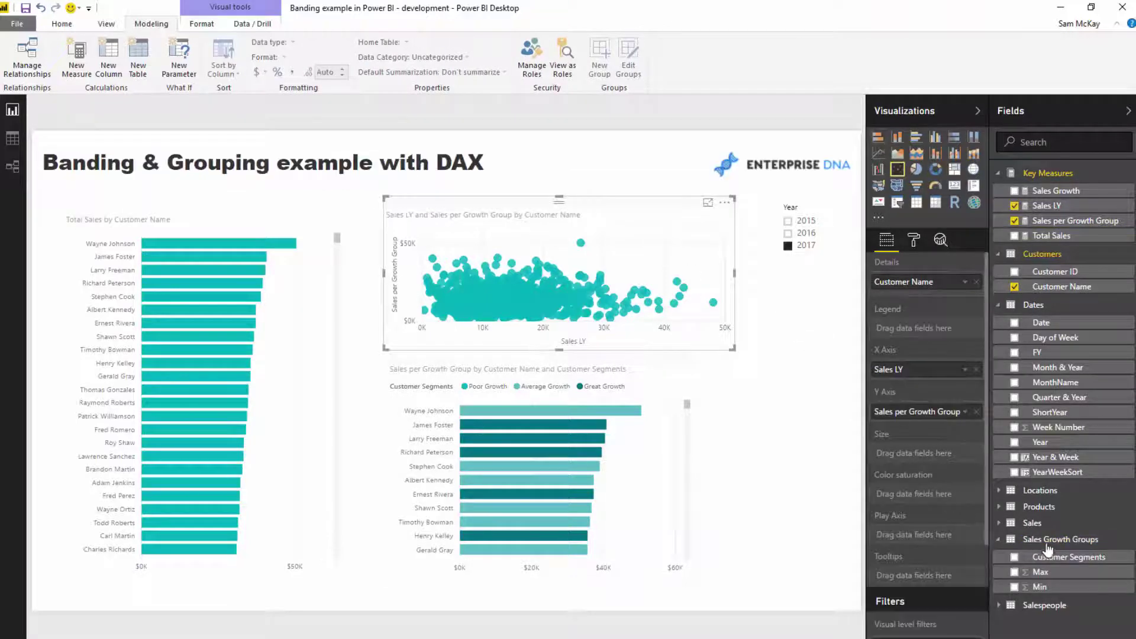
{"action": "left_click_drag", "start_coordinate": [1059, 557], "coordinate": [914, 327]}
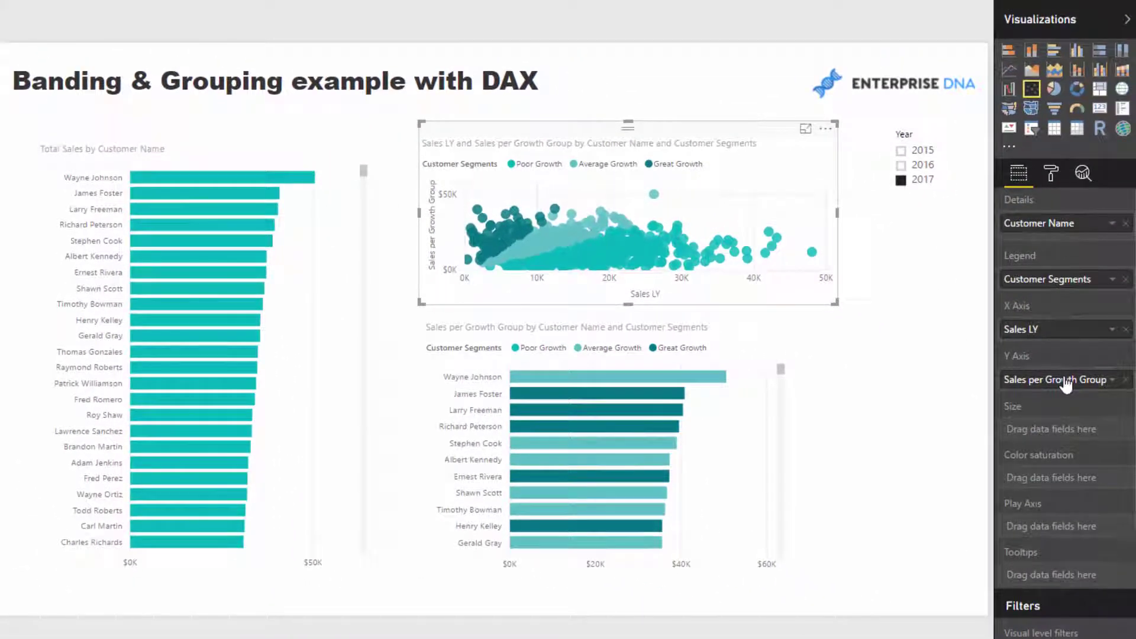
{"action": "left_click", "coordinate": [749, 333]}
{"action": "left_click_drag", "start_coordinate": [795, 306], "coordinate": [844, 367]}
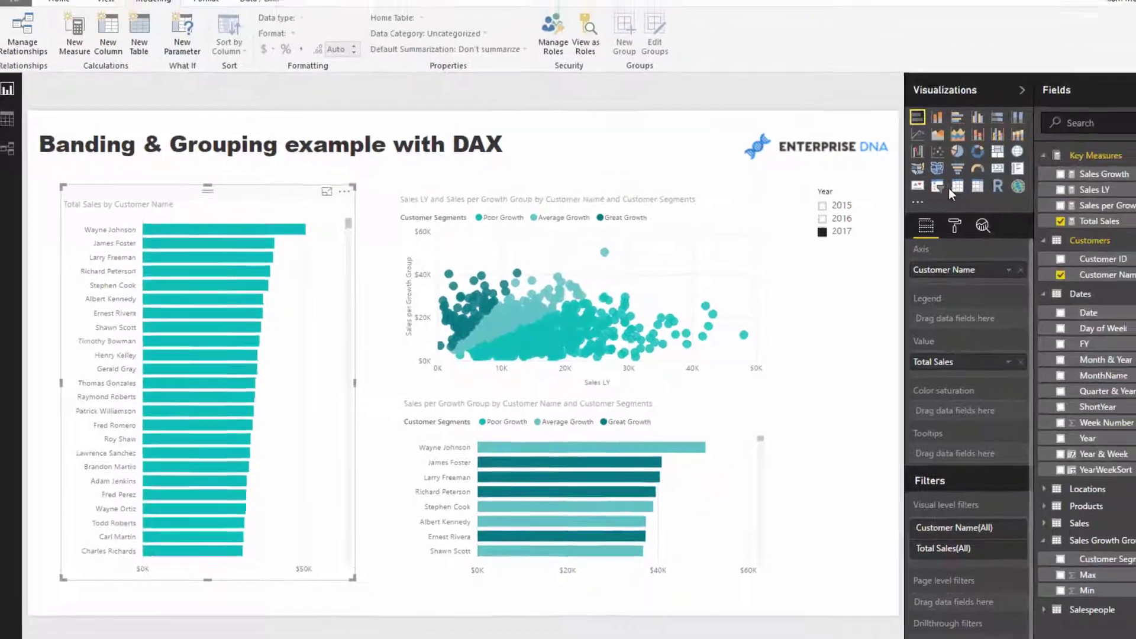
- Turn the left chart into a narrow table of Customer Name, Total Sales and Sales Growth
{"action": "left_click", "coordinate": [917, 204]}
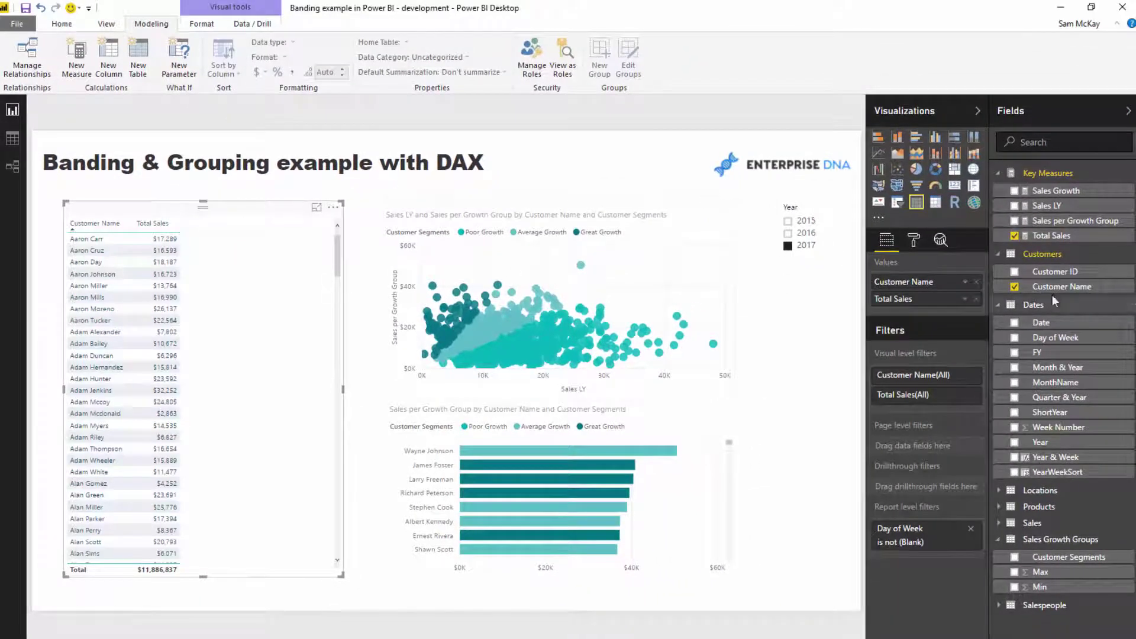
{"action": "left_click_drag", "start_coordinate": [1056, 190], "coordinate": [923, 315]}
{"action": "left_click_drag", "start_coordinate": [329, 325], "coordinate": [342, 325]}
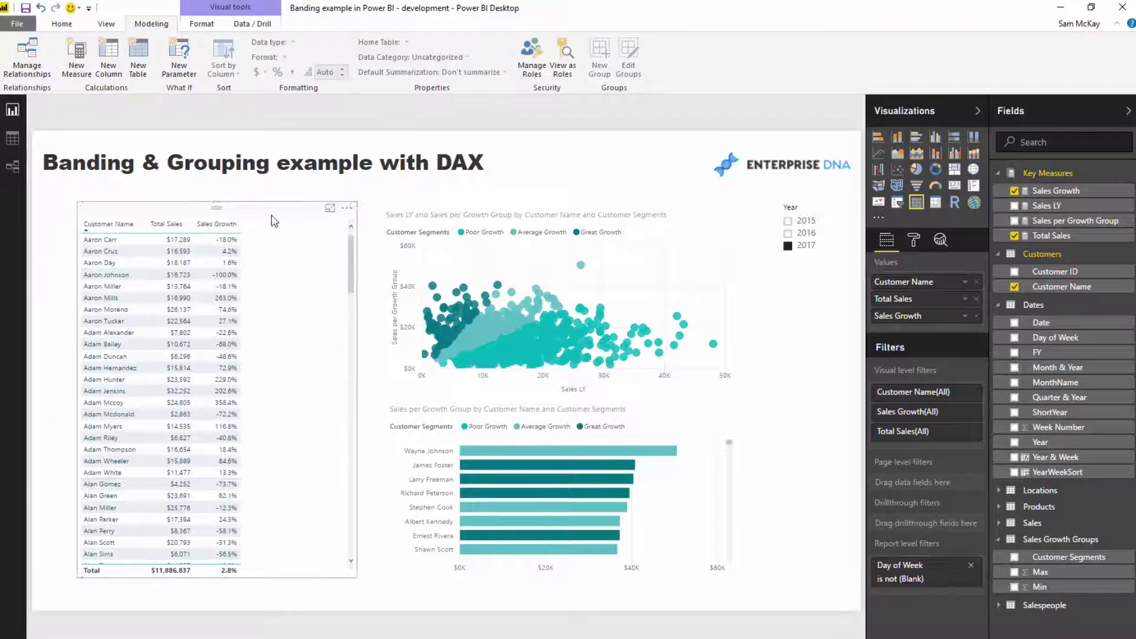
{"action": "left_click_drag", "start_coordinate": [357, 395], "coordinate": [286, 393]}
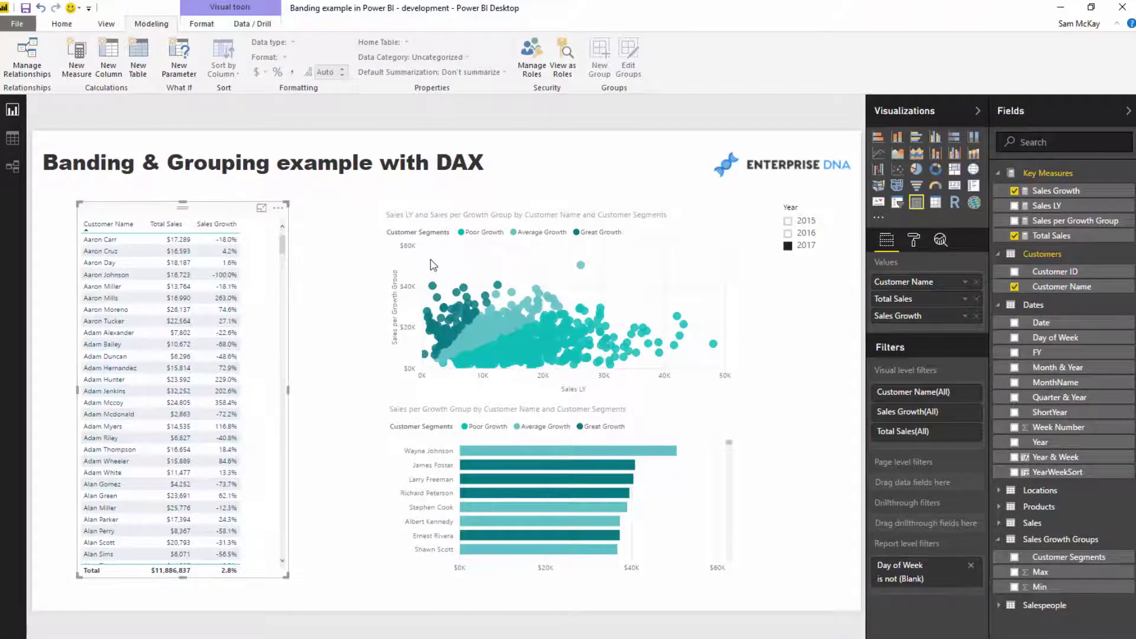
- Select the scatter chart and display the full Sales per Growth Group formula
{"action": "left_click", "coordinate": [661, 261]}
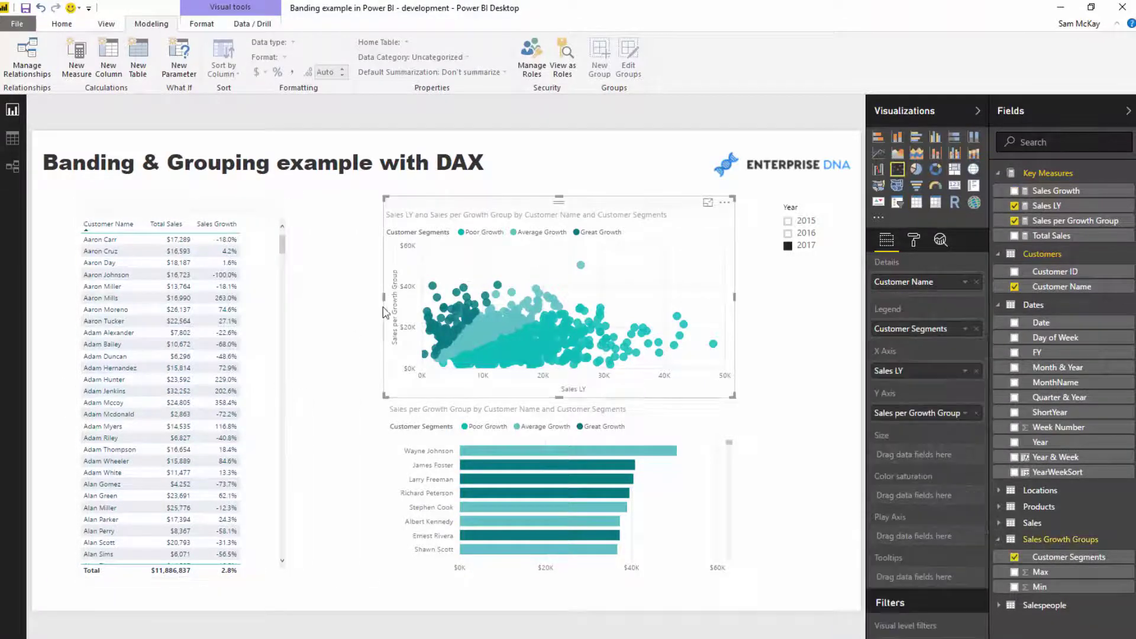
{"action": "left_click", "coordinate": [1062, 222]}
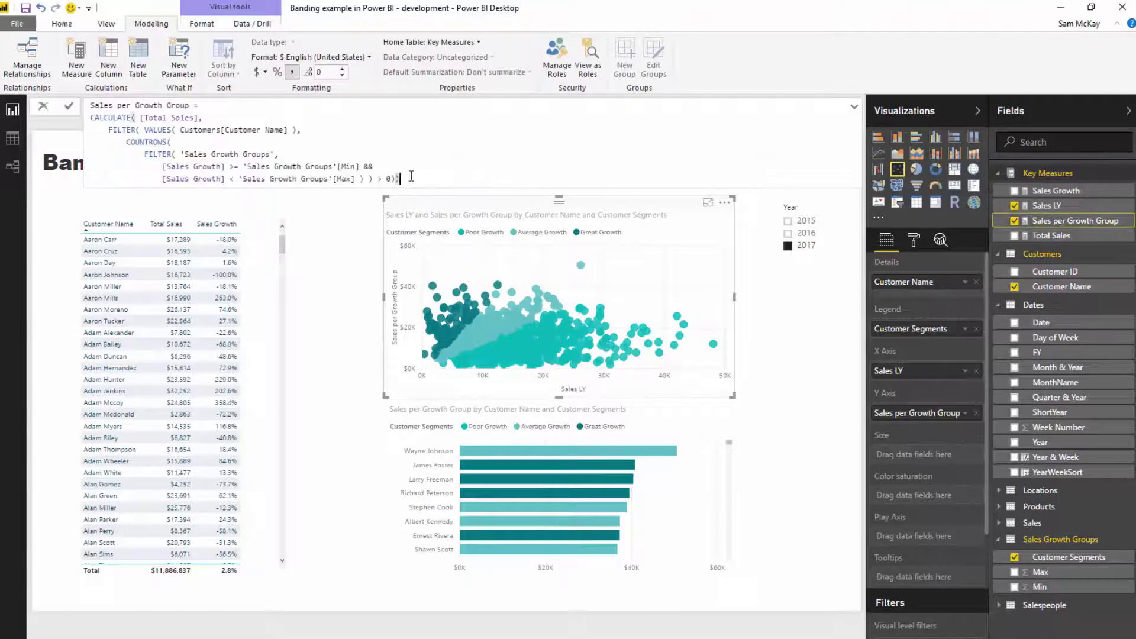
{"action": "left_click_drag", "start_coordinate": [400, 179], "coordinate": [68, 106]}
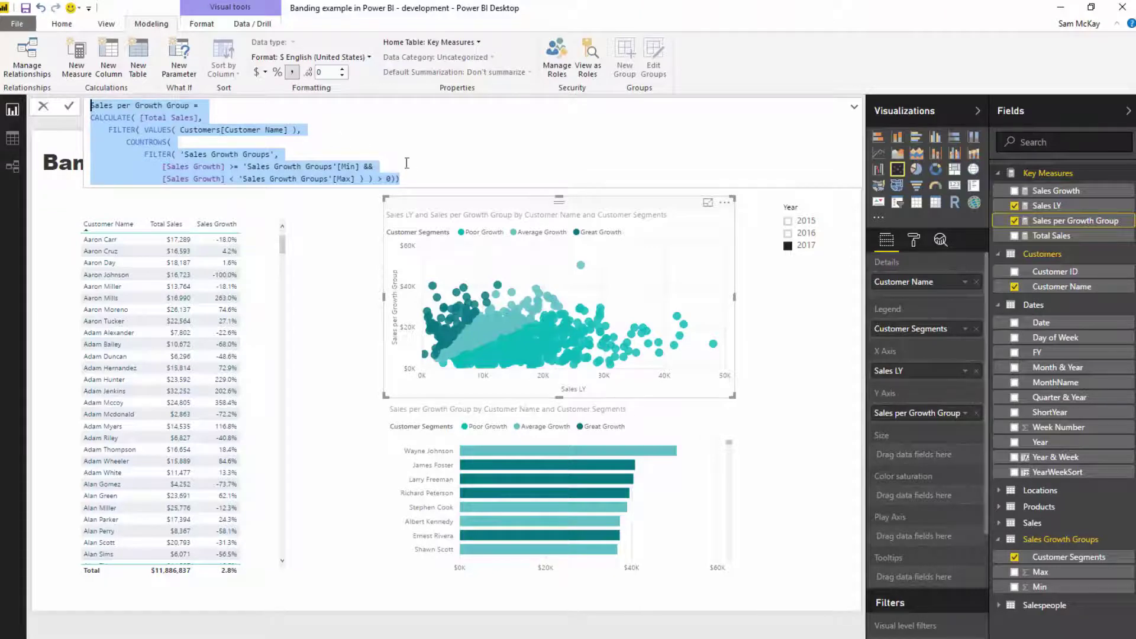
{"action": "left_click", "coordinate": [417, 179]}
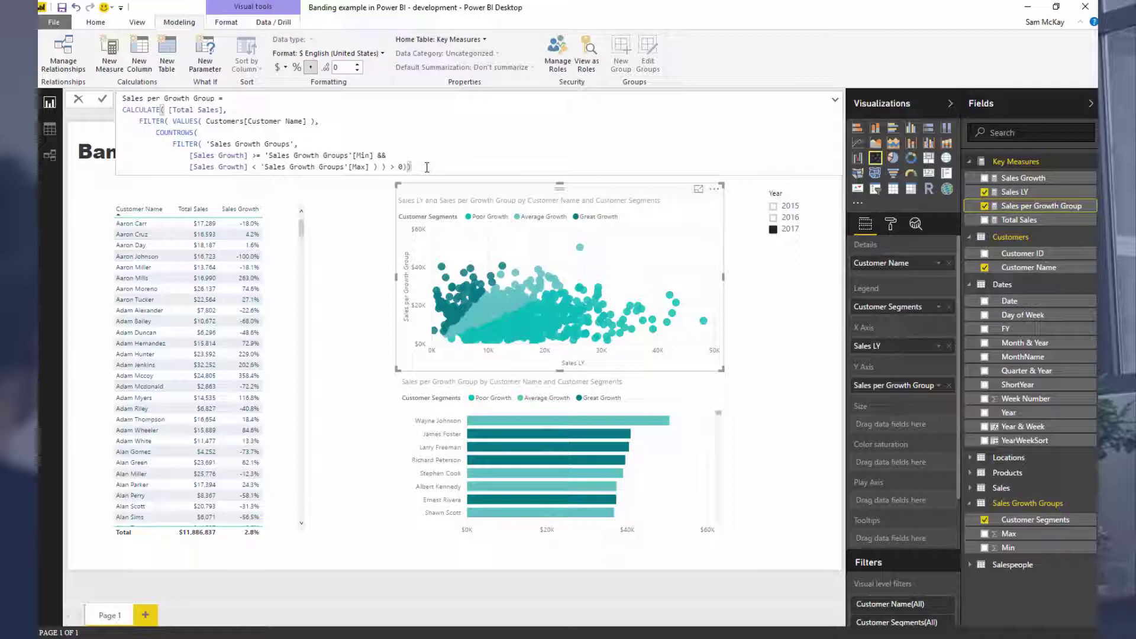
- Exit the Sales per Growth Group formula and nudge the 2017 customer table up and right
{"action": "key", "text": "ctrl+a"}
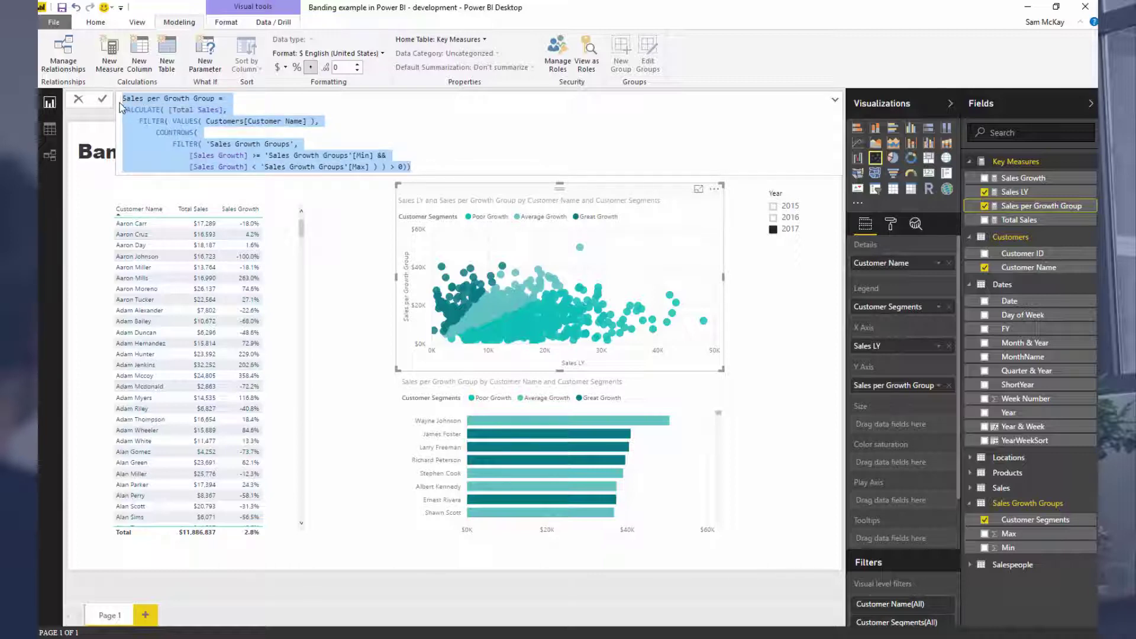
{"action": "left_click", "coordinate": [353, 283]}
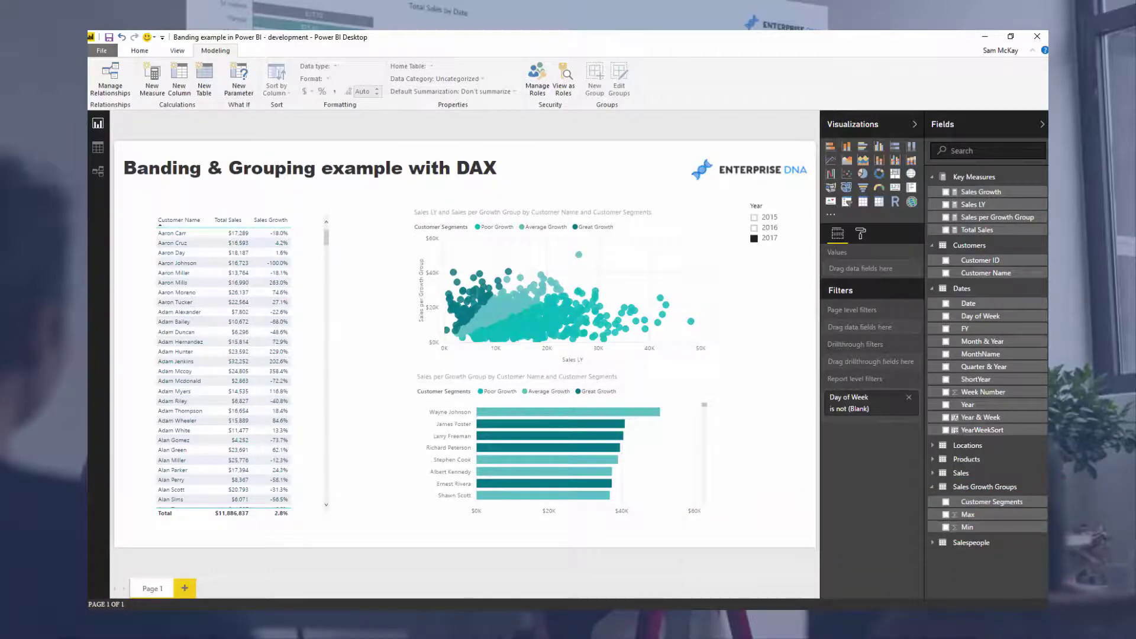
{"action": "left_click_drag", "start_coordinate": [287, 213], "coordinate": [298, 207]}
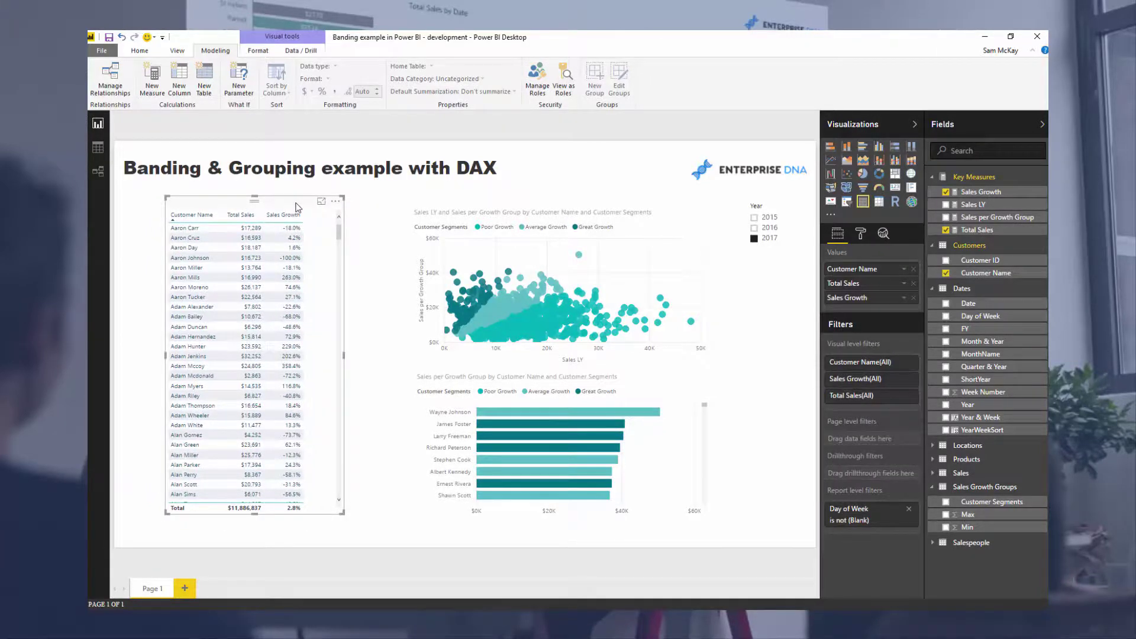